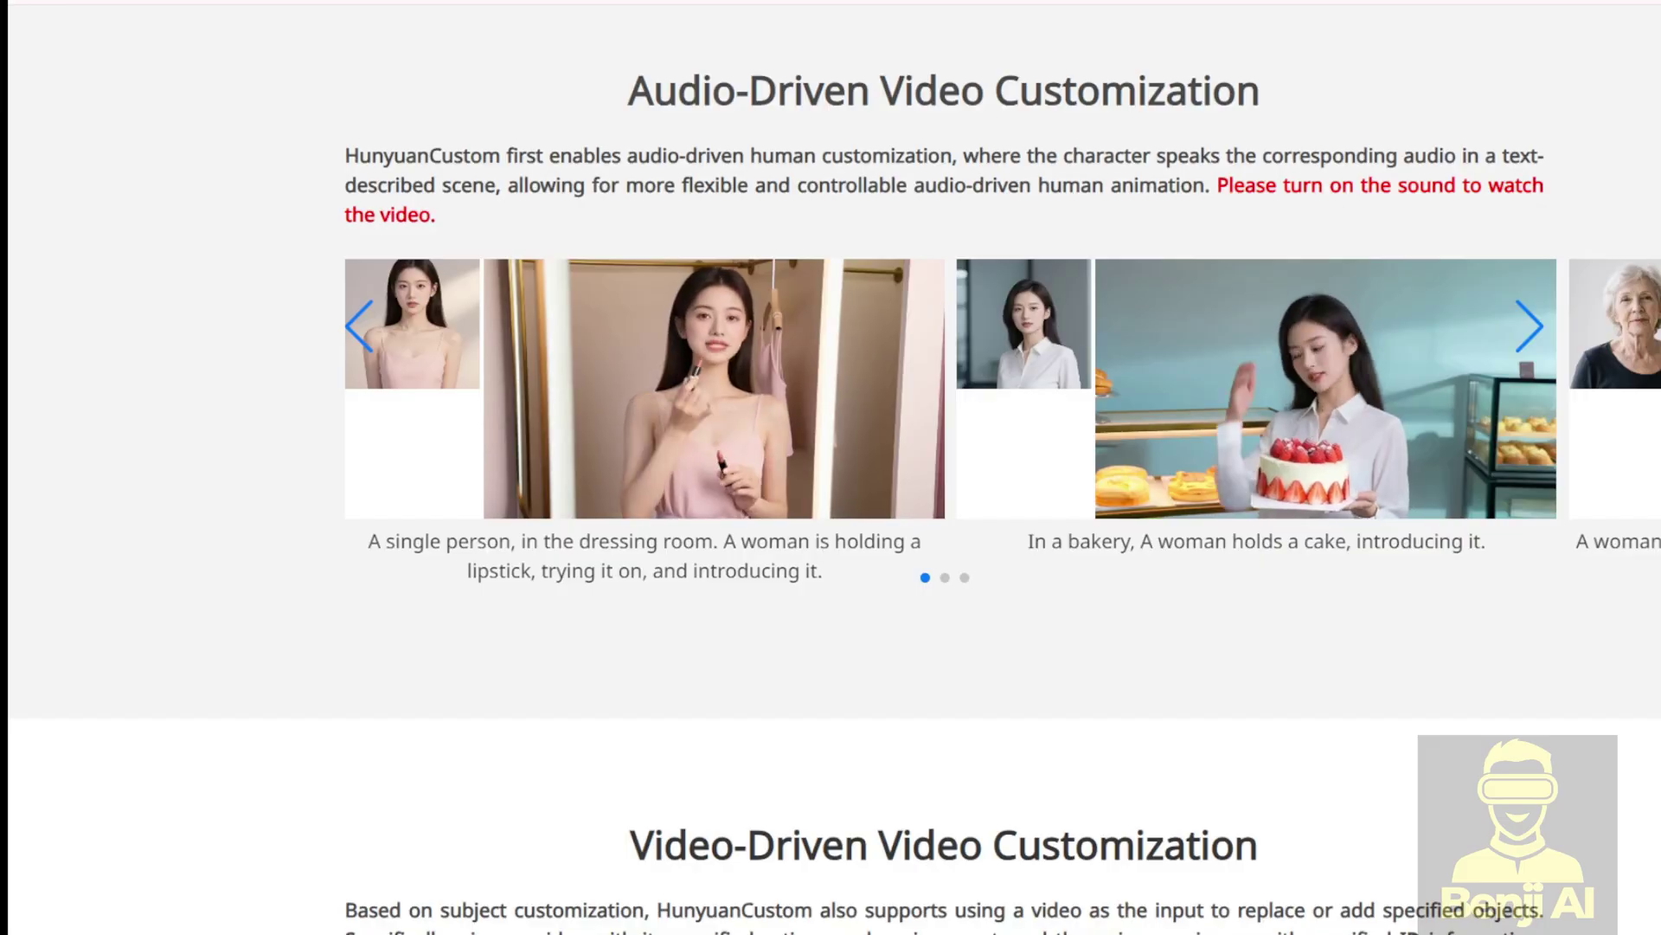
Step: Scroll down the HunyuanCustom project page toward the Audio-Driven Video Customization examples
{"action": "scroll", "coordinate": [830, 468], "scroll_direction": "down", "scroll_amount": 8}
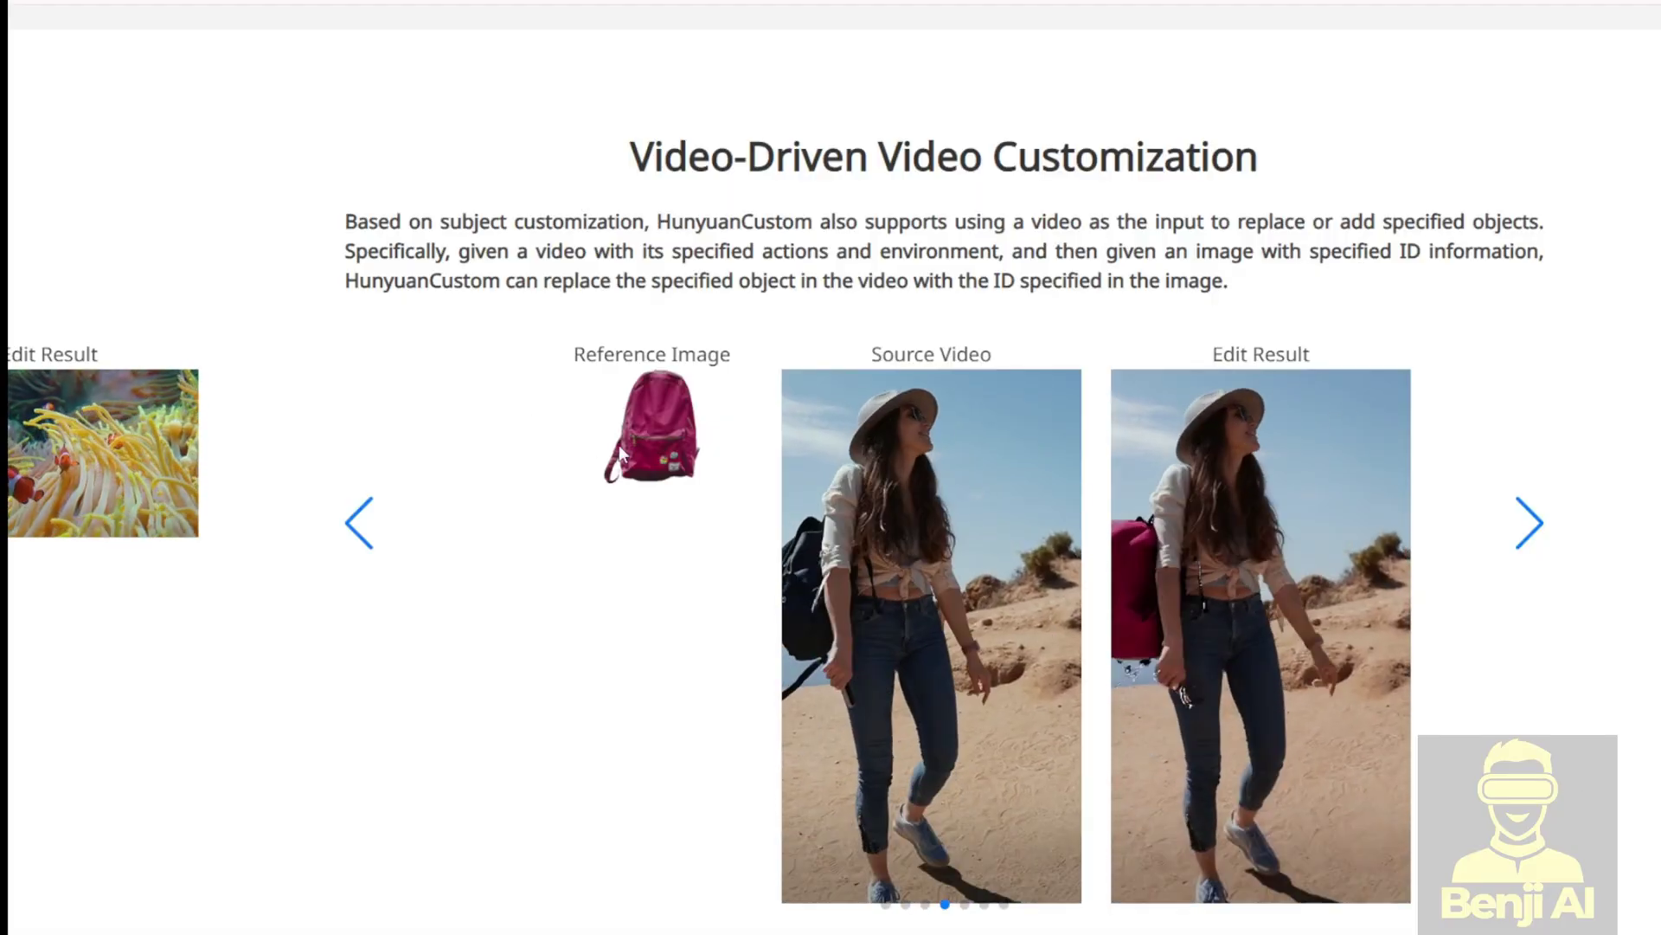
Step: Play the Edit Result video where a pink backpack replaces the hiker's black backpack
{"action": "mouse_move", "coordinate": [1345, 768]}
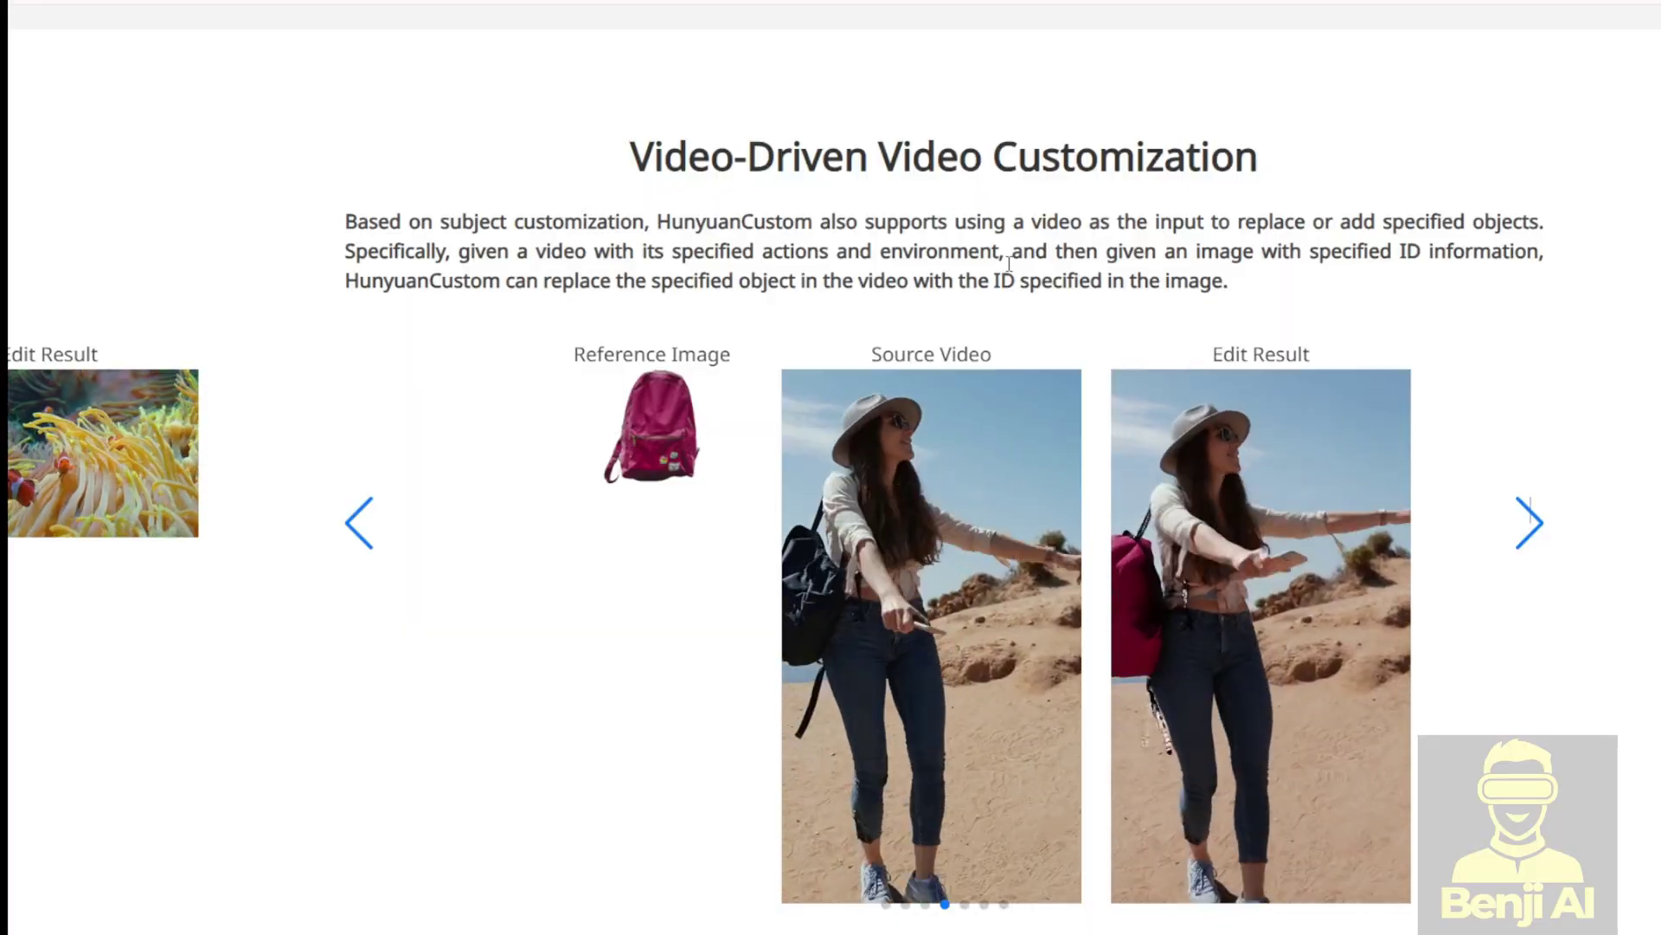
{"action": "mouse_move", "coordinate": [852, 612]}
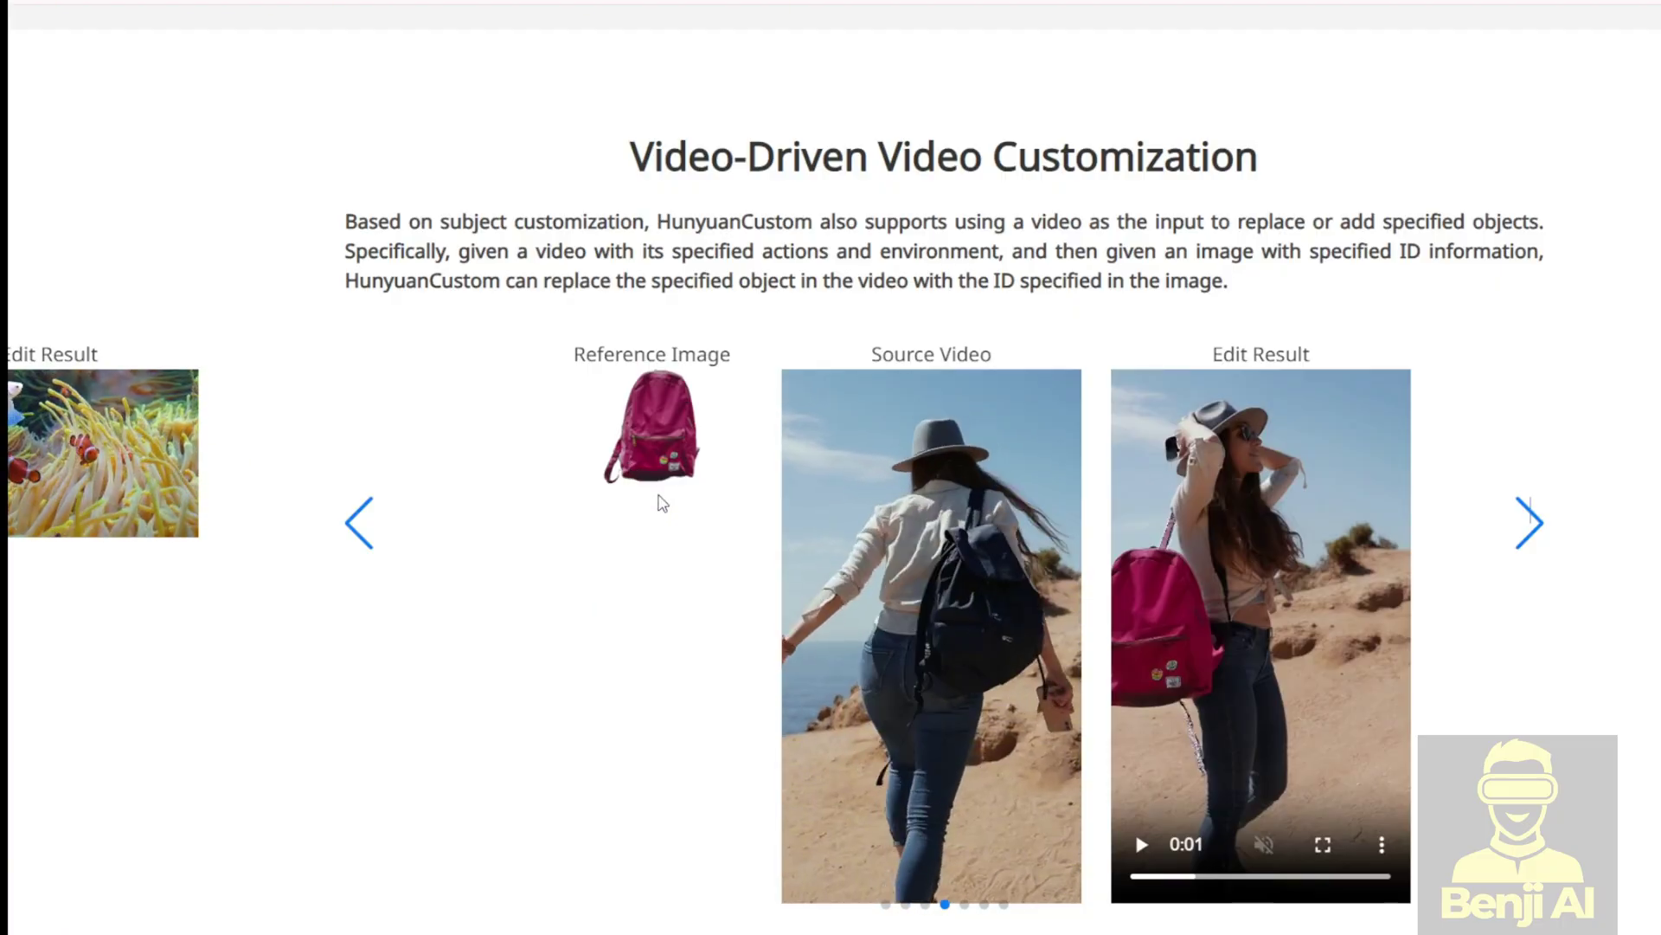
{"action": "scroll", "coordinate": [661, 501], "scroll_direction": "down", "scroll_amount": 2}
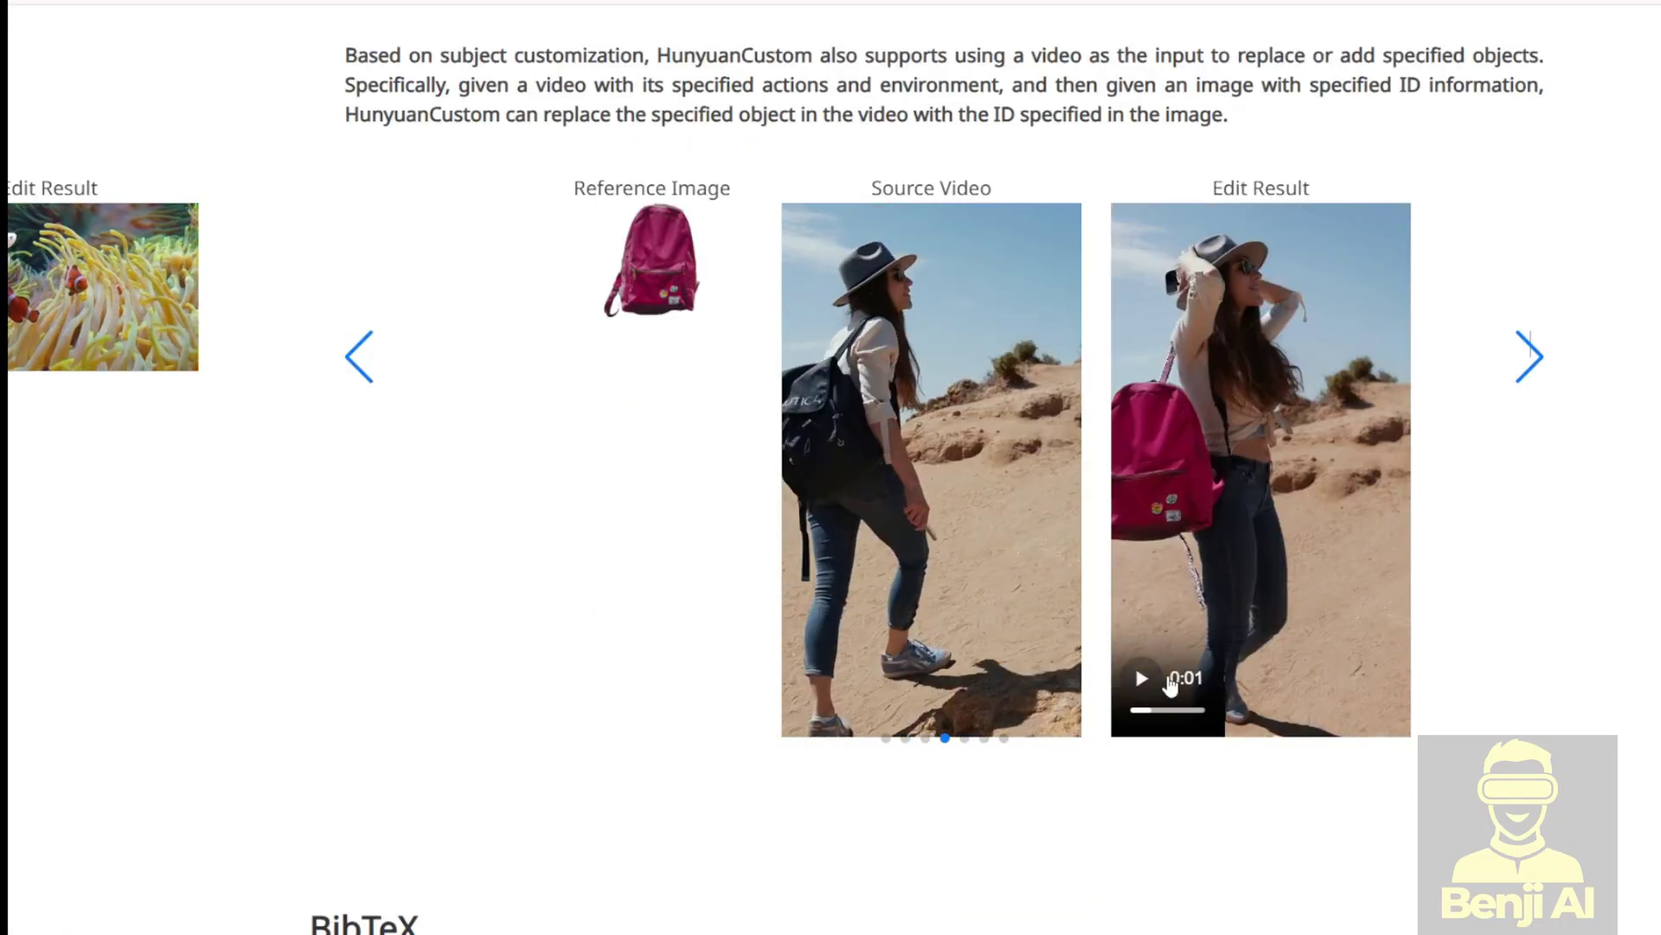
{"action": "left_click", "coordinate": [1206, 429]}
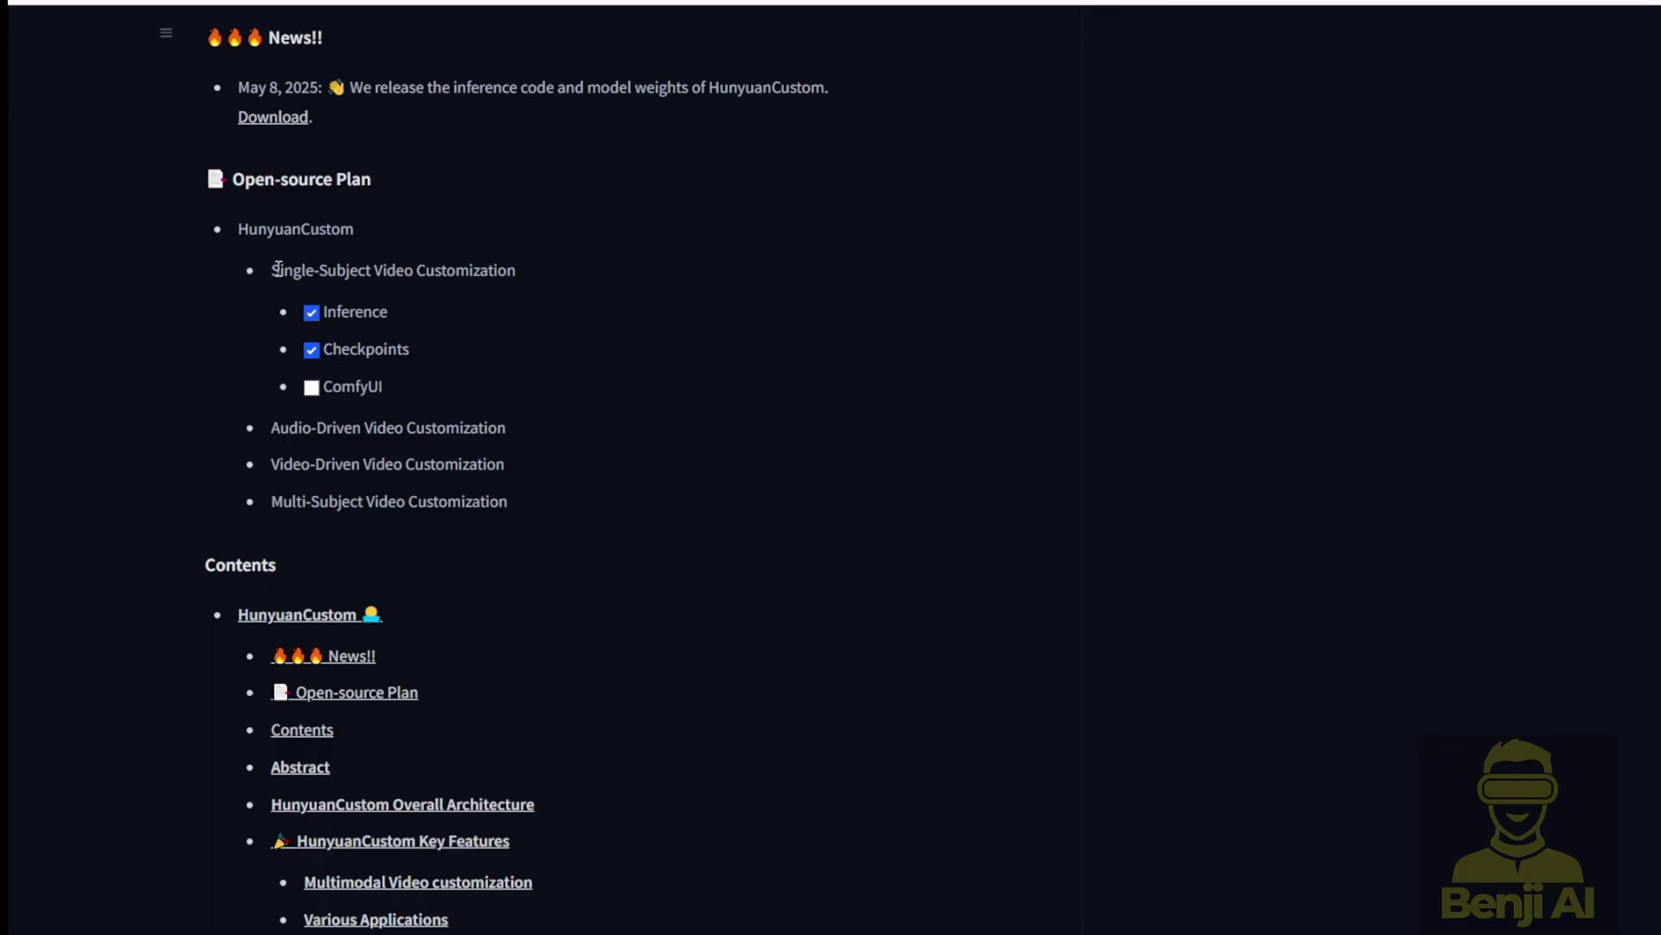
Step: Highlight the pending Audio-Driven and Multi-Subject Video Customization lines in the Open-source Plan
{"action": "left_click_drag", "start_coordinate": [277, 268], "coordinate": [521, 305]}
{"action": "left_click", "coordinate": [521, 270]}
{"action": "left_click", "coordinate": [493, 354]}
{"action": "left_click_drag", "start_coordinate": [271, 427], "coordinate": [465, 425]}
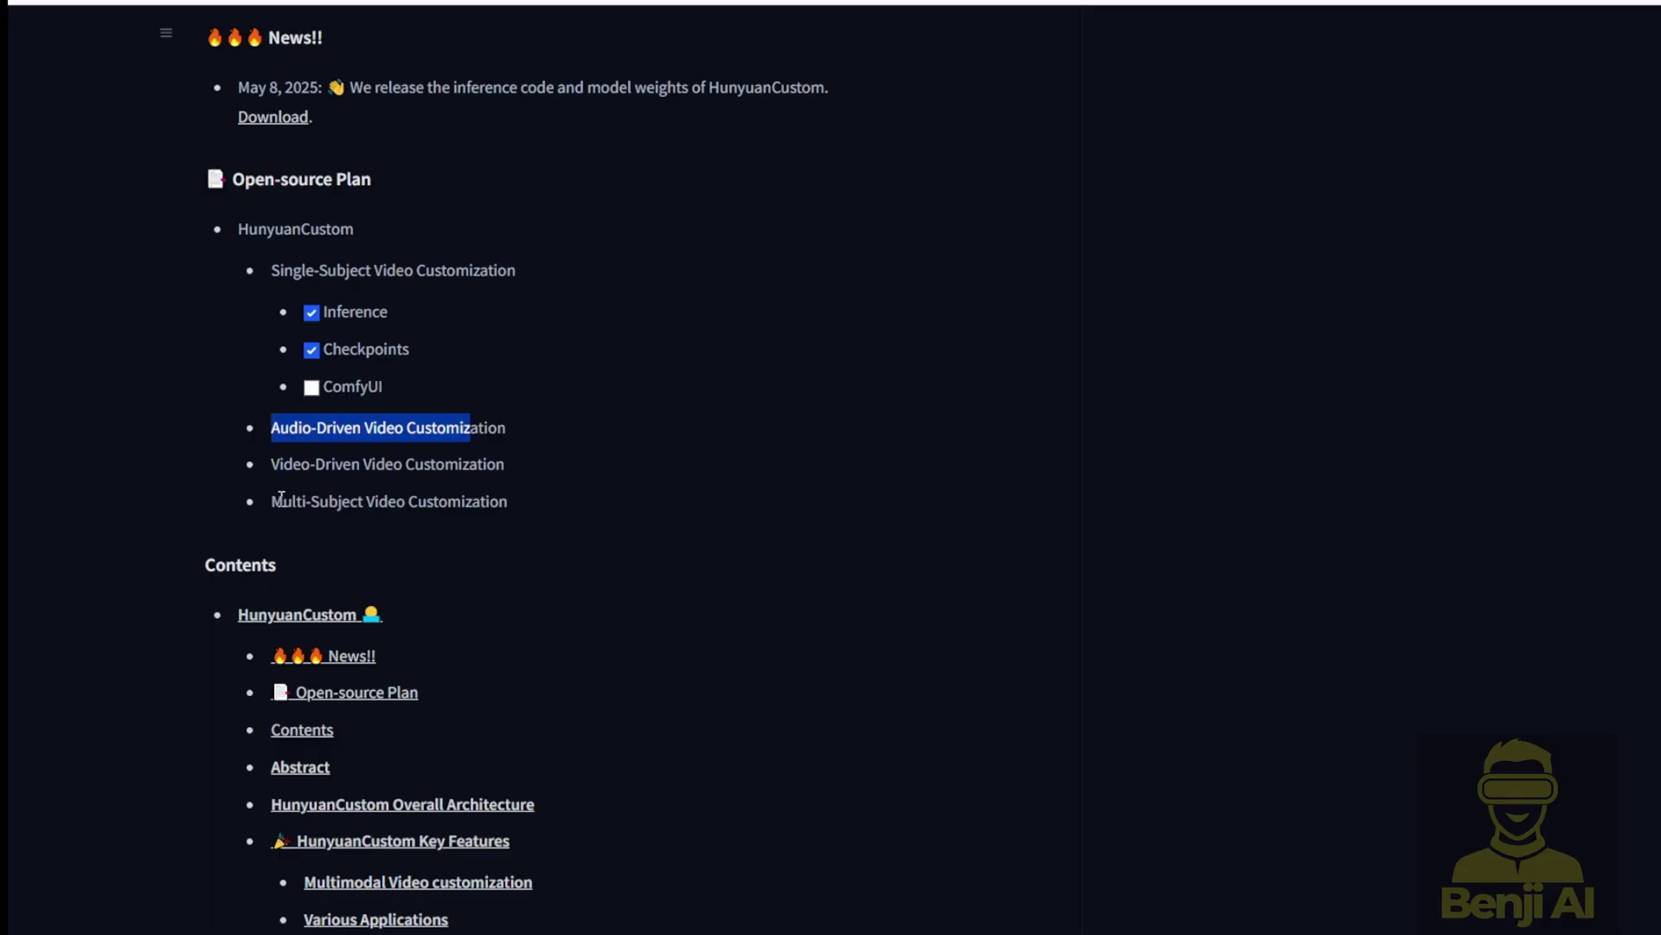
{"action": "left_click_drag", "start_coordinate": [282, 500], "coordinate": [520, 502]}
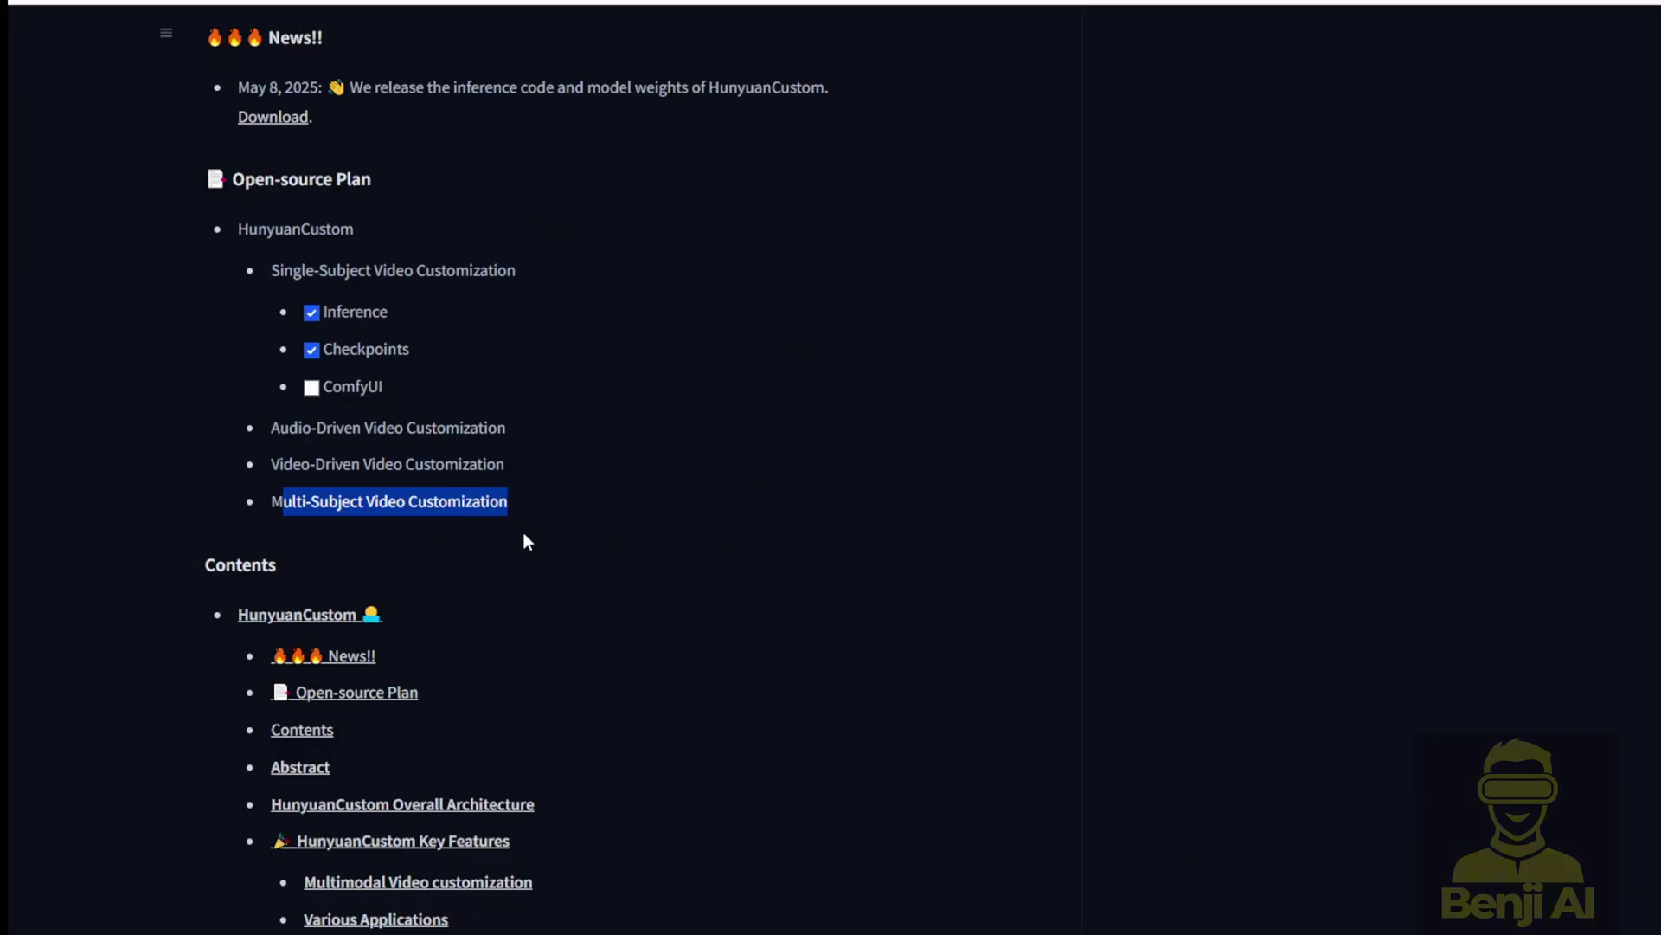
{"action": "scroll", "coordinate": [517, 524], "scroll_direction": "down", "scroll_amount": 2}
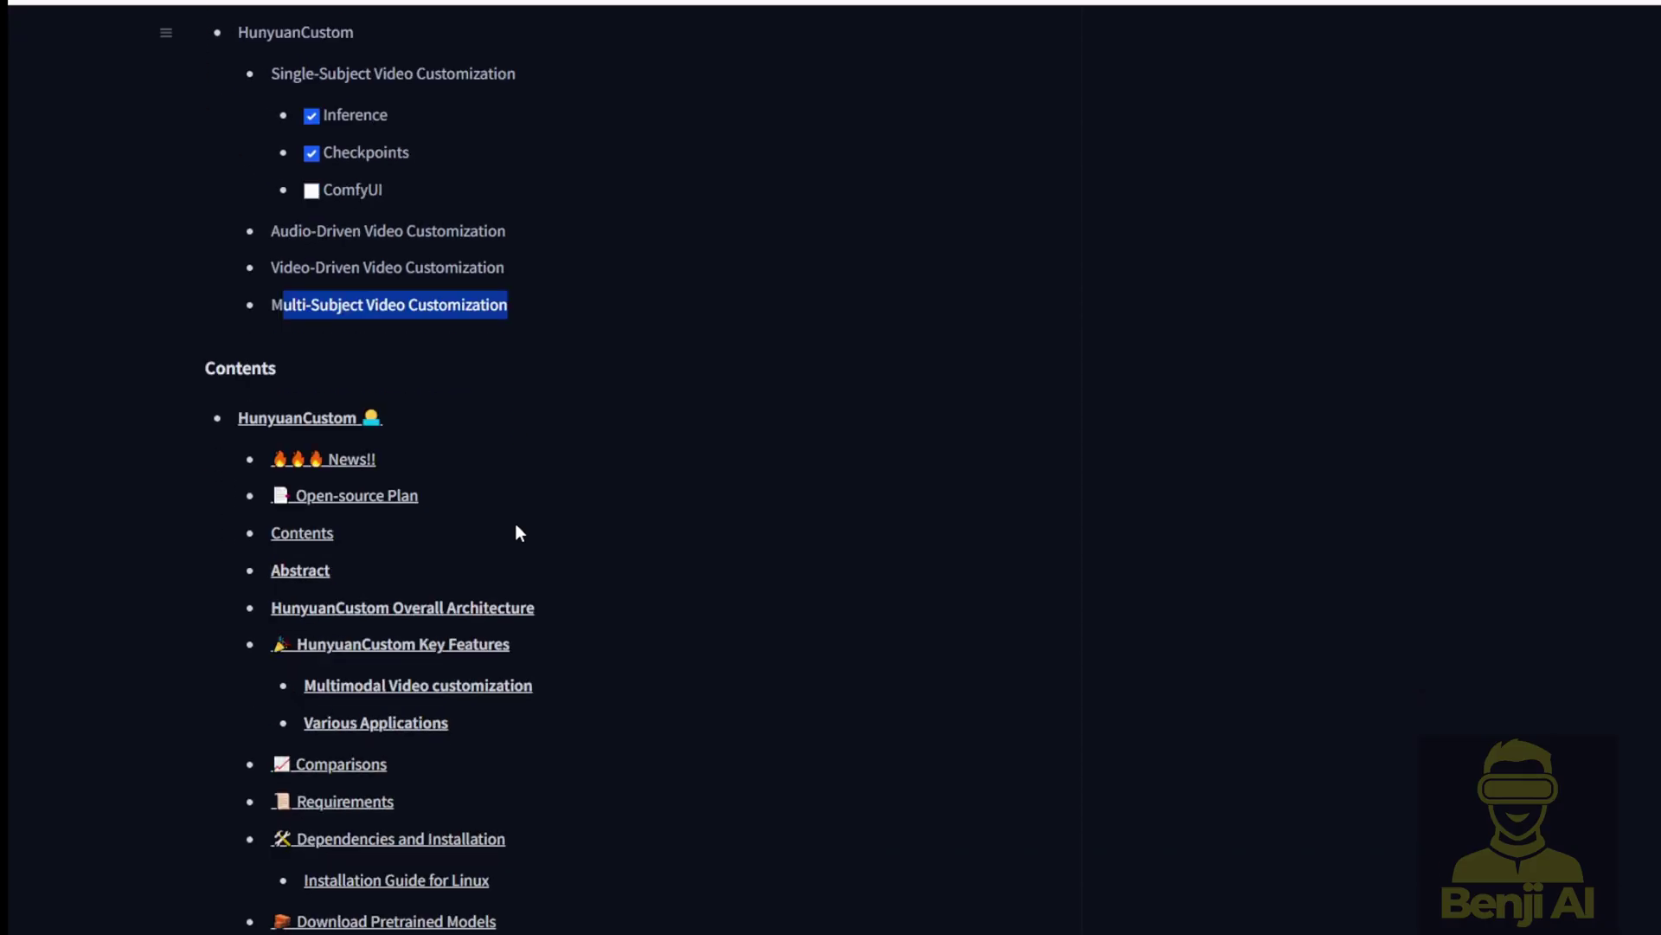
{"action": "scroll", "coordinate": [517, 531], "scroll_direction": "up", "scroll_amount": 3}
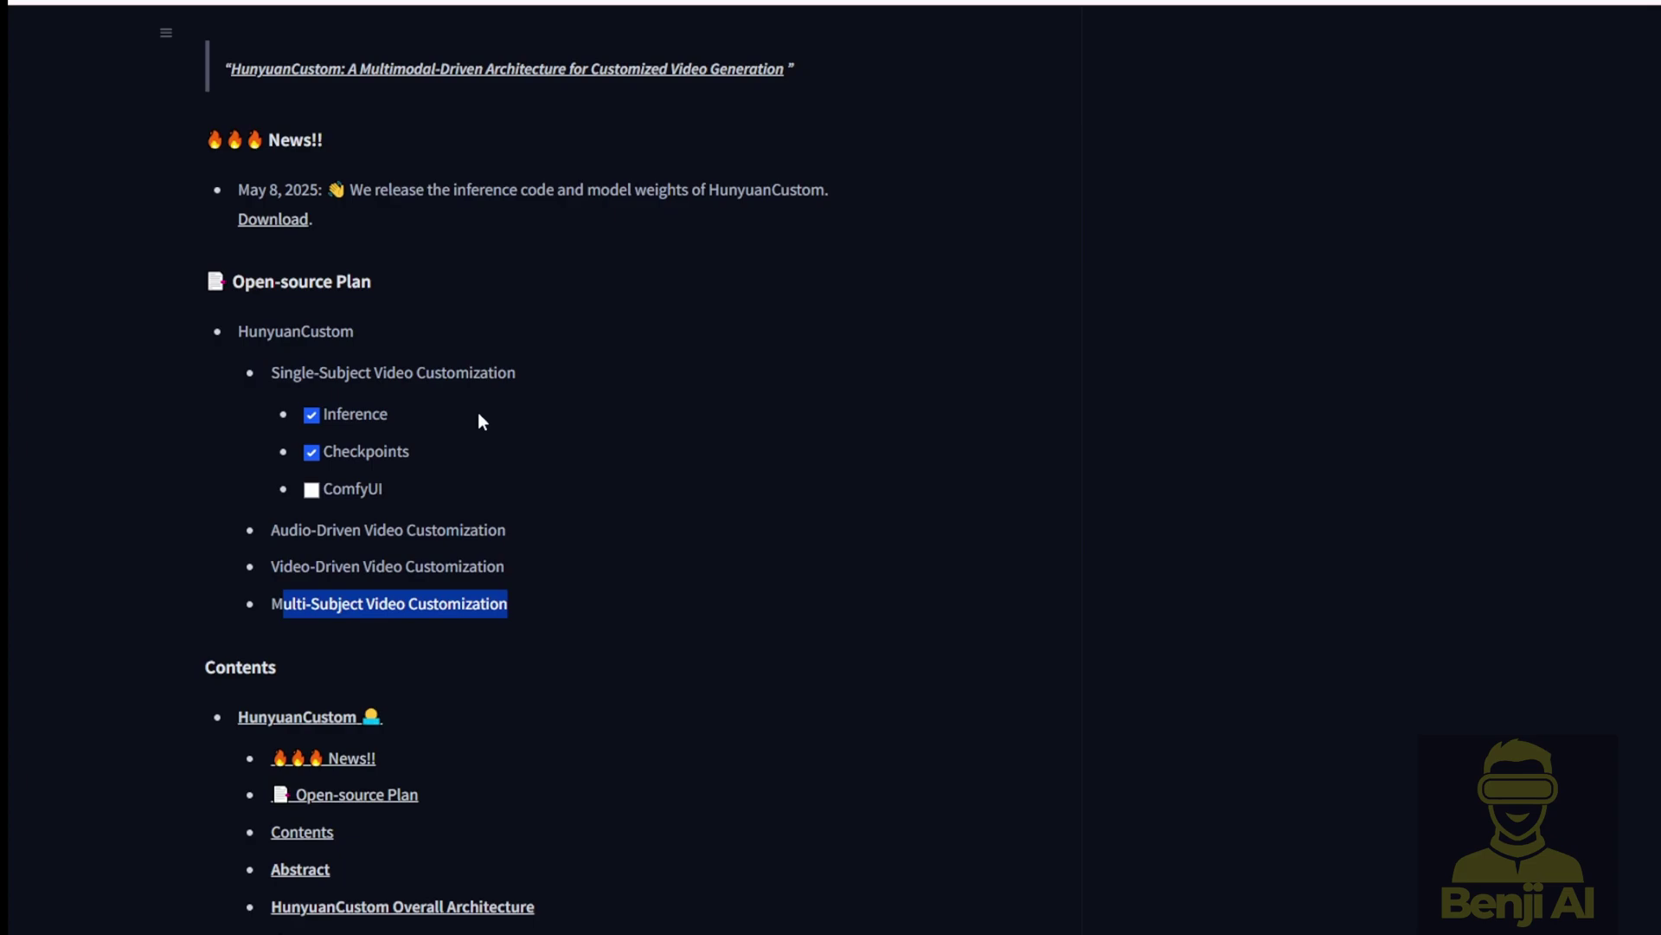
{"action": "scroll", "coordinate": [476, 412], "scroll_direction": "up", "scroll_amount": 8}
Step: Browse Files and versions to models/hunyuancustom_720P and highlight mp_rank_00_model_states_fp8.pt
{"action": "left_click", "coordinate": [407, 218]}
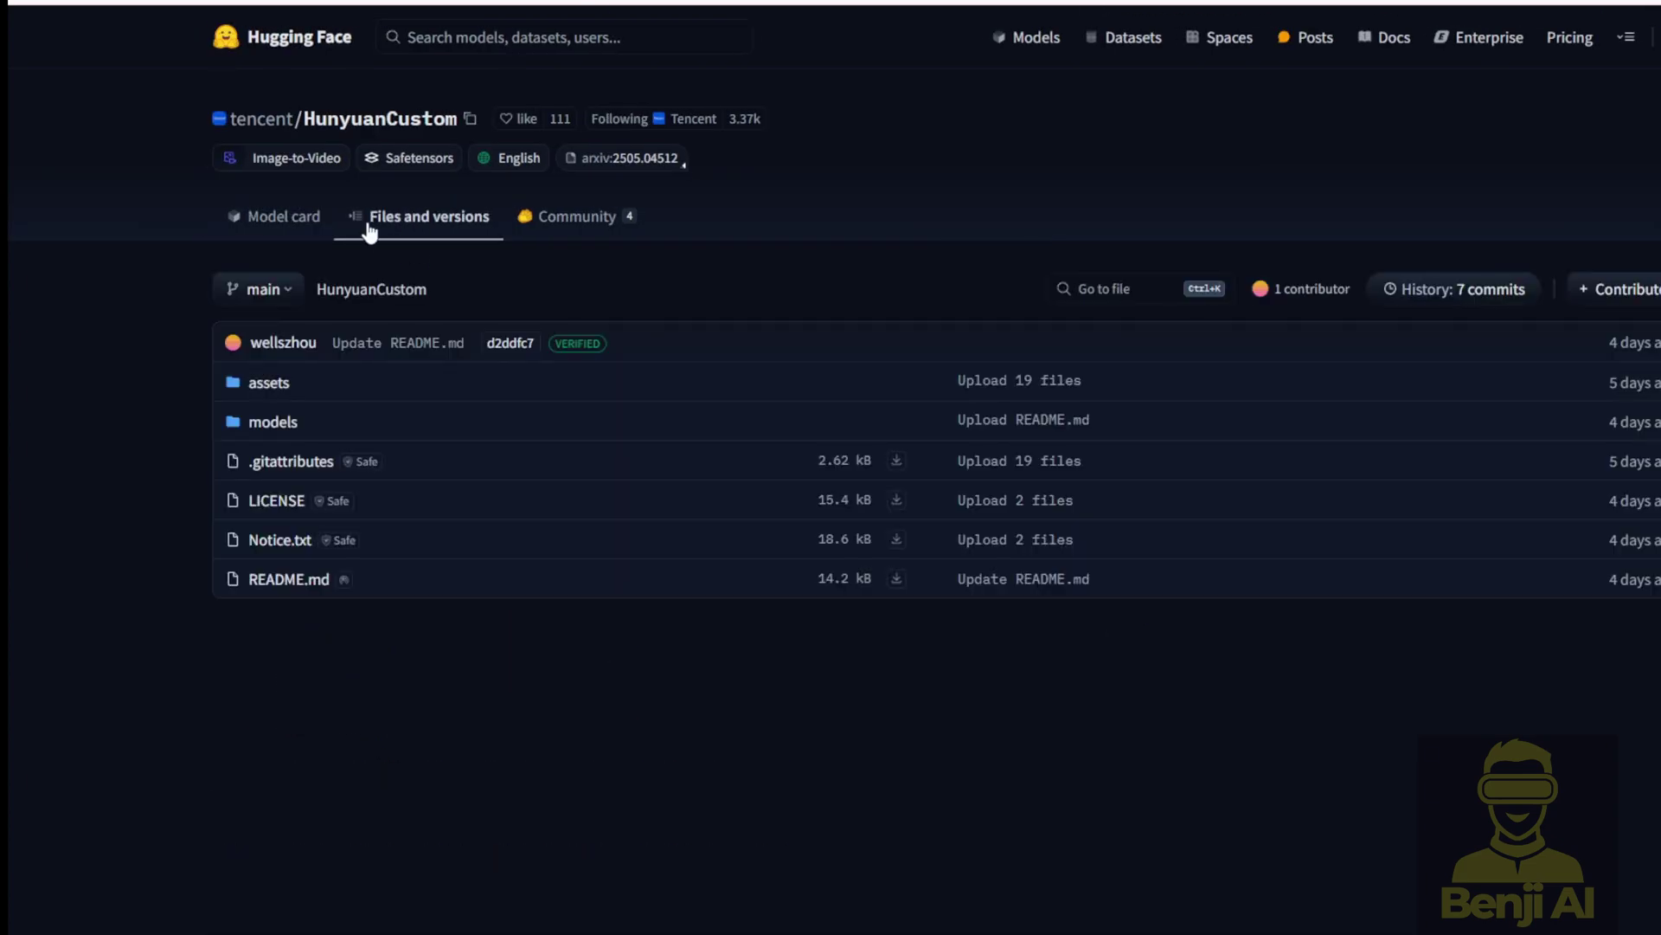
{"action": "left_click", "coordinate": [271, 422]}
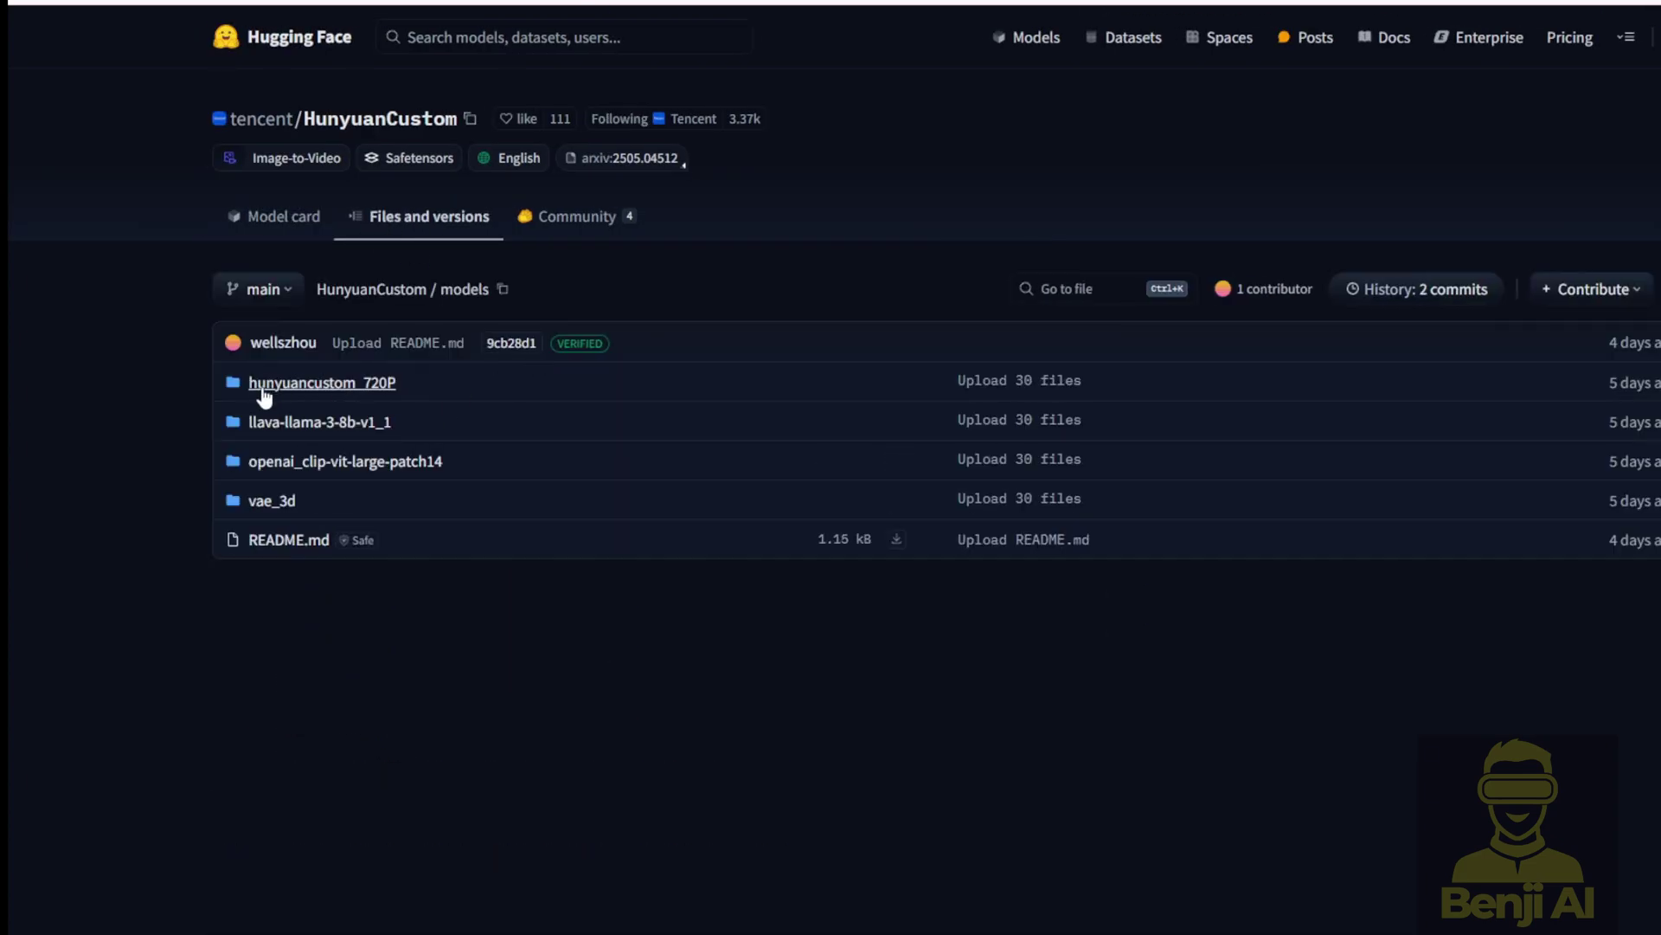
{"action": "left_click", "coordinate": [383, 385]}
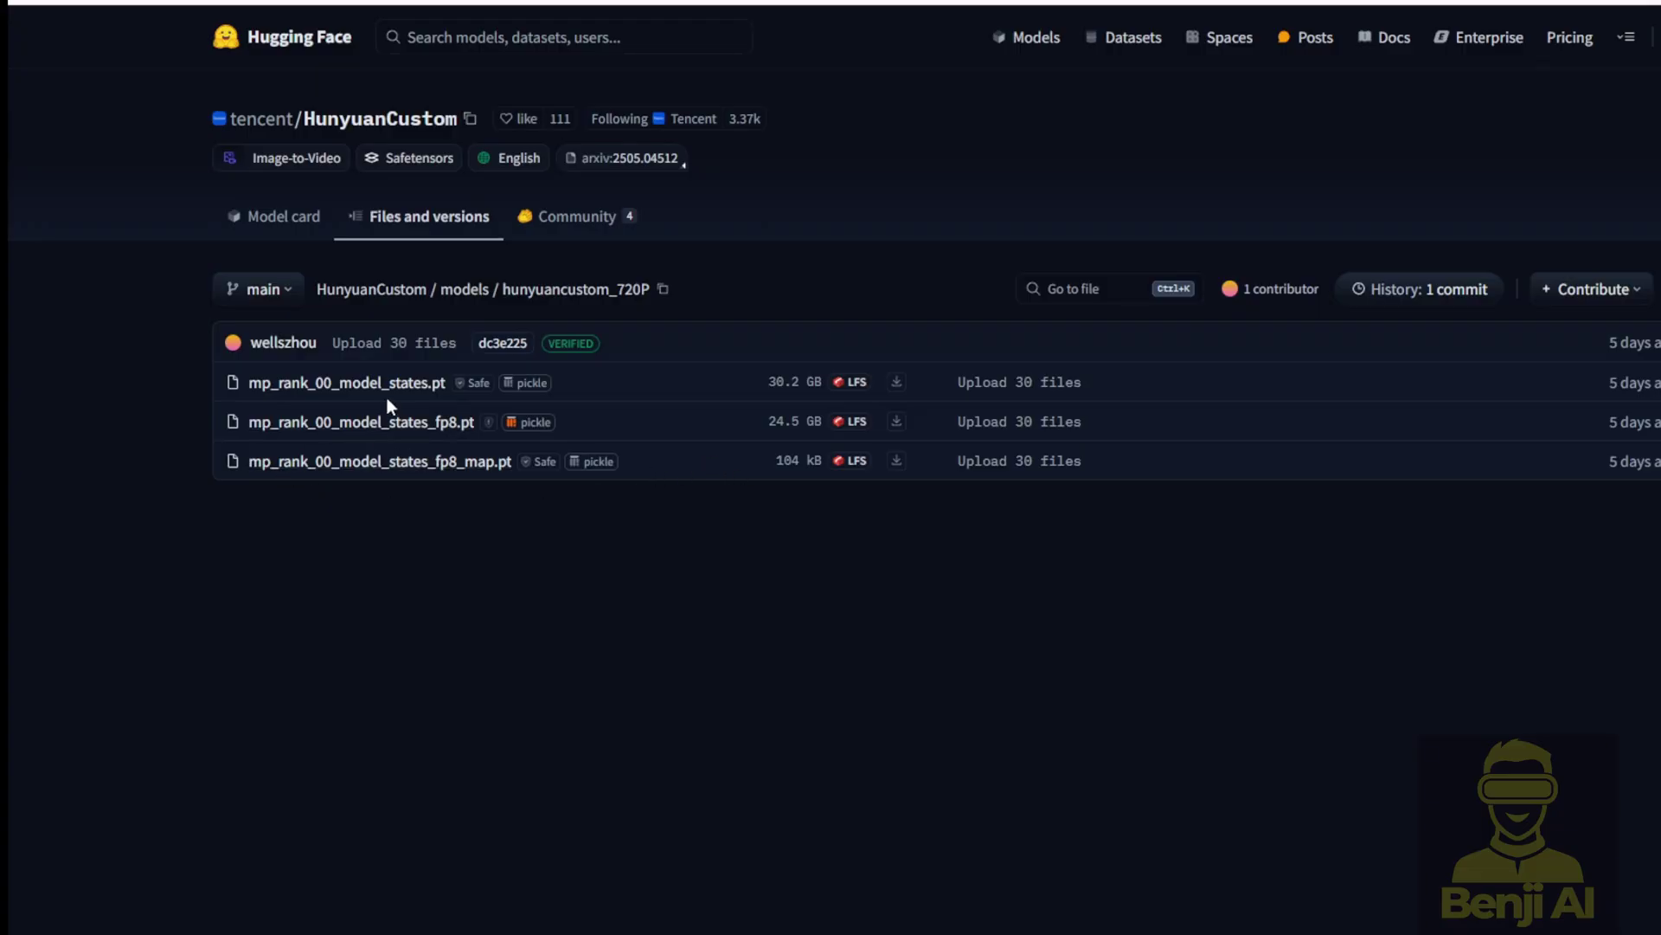
{"action": "left_click_drag", "start_coordinate": [478, 421], "coordinate": [232, 470]}
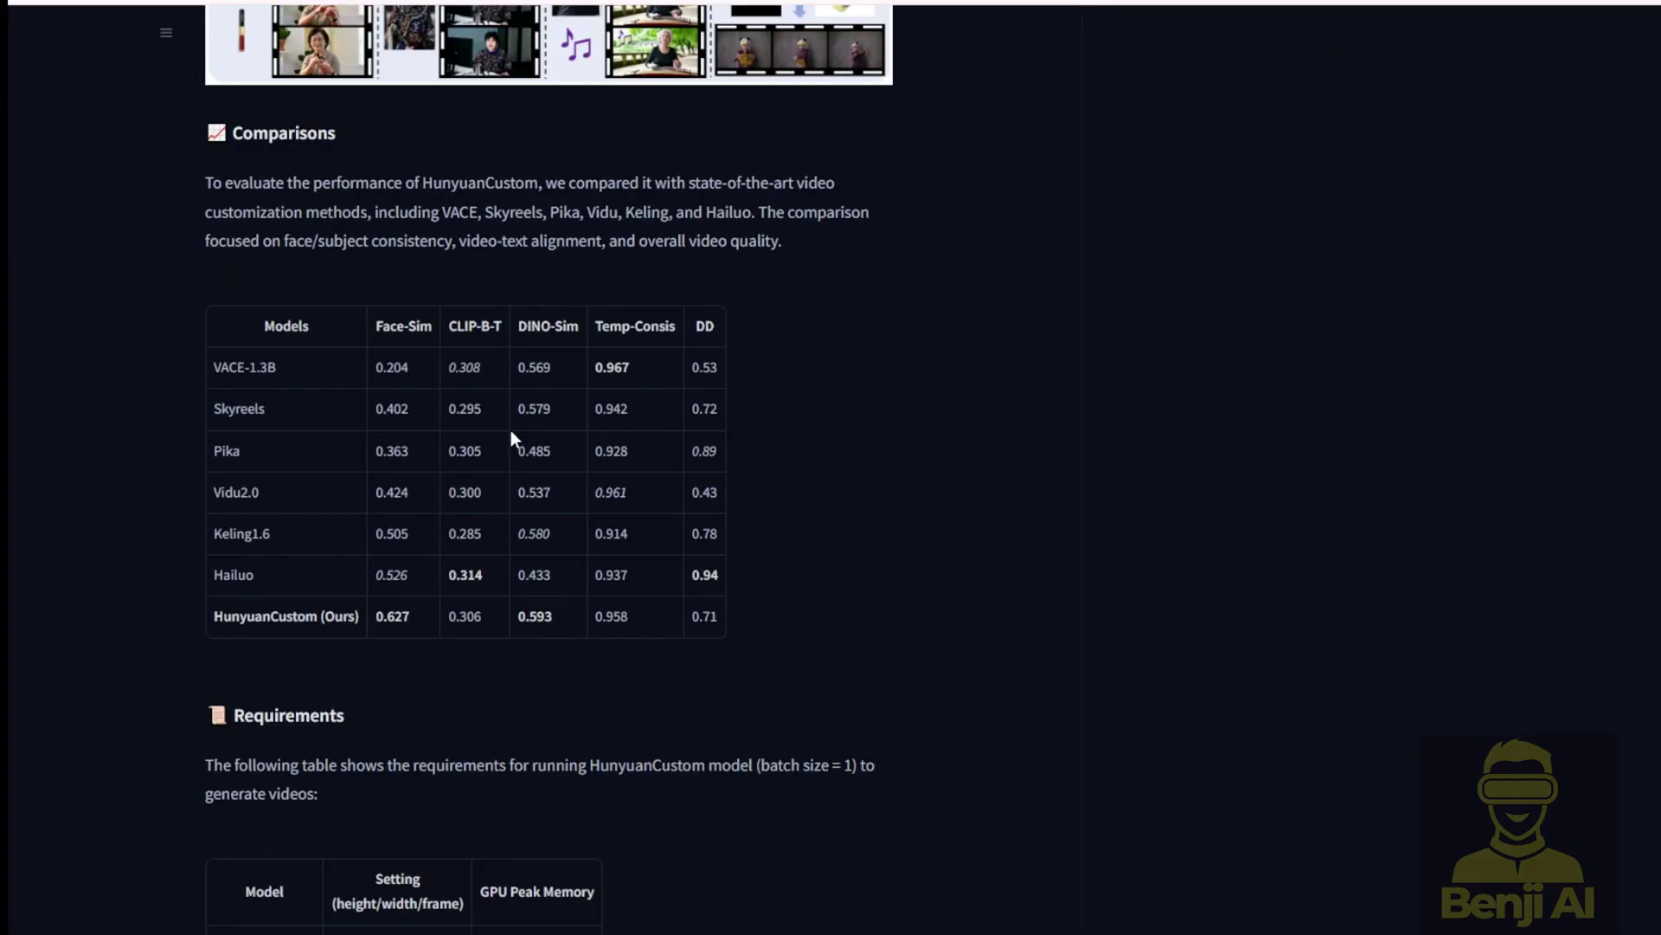
{"action": "scroll", "coordinate": [510, 432], "scroll_direction": "down", "scroll_amount": 5}
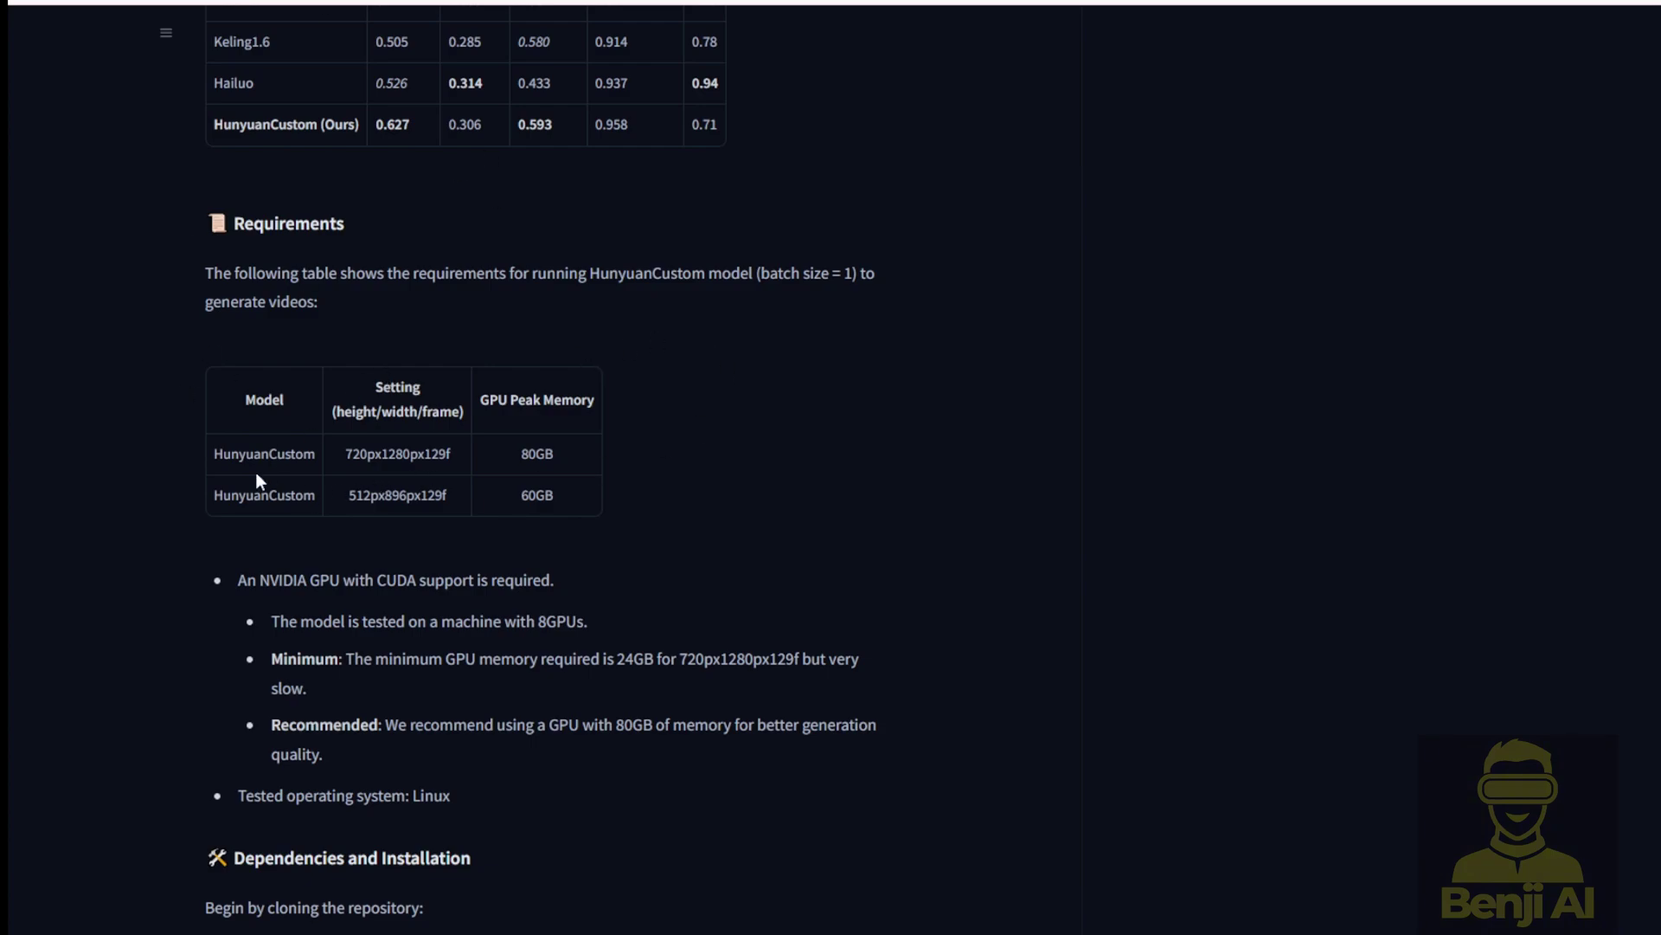
Step: Highlight the GPU peak-memory rows in the README's Requirements table
{"action": "left_click_drag", "start_coordinate": [256, 474], "coordinate": [207, 458]}
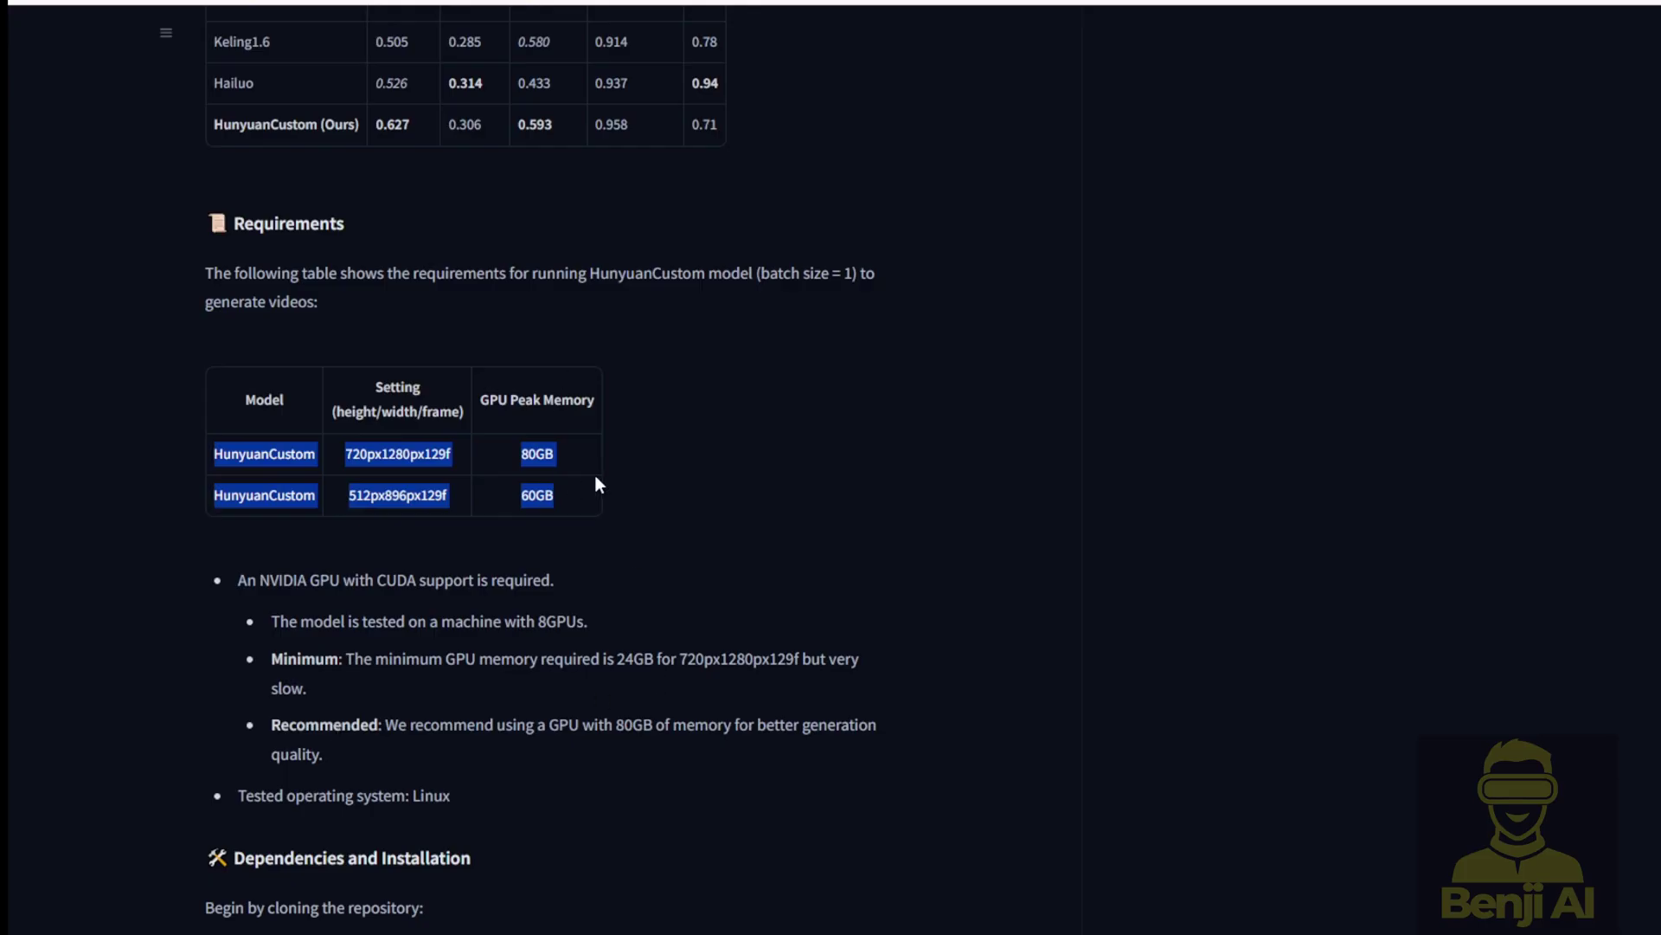
{"action": "scroll", "coordinate": [382, 564], "scroll_direction": "down", "scroll_amount": 1}
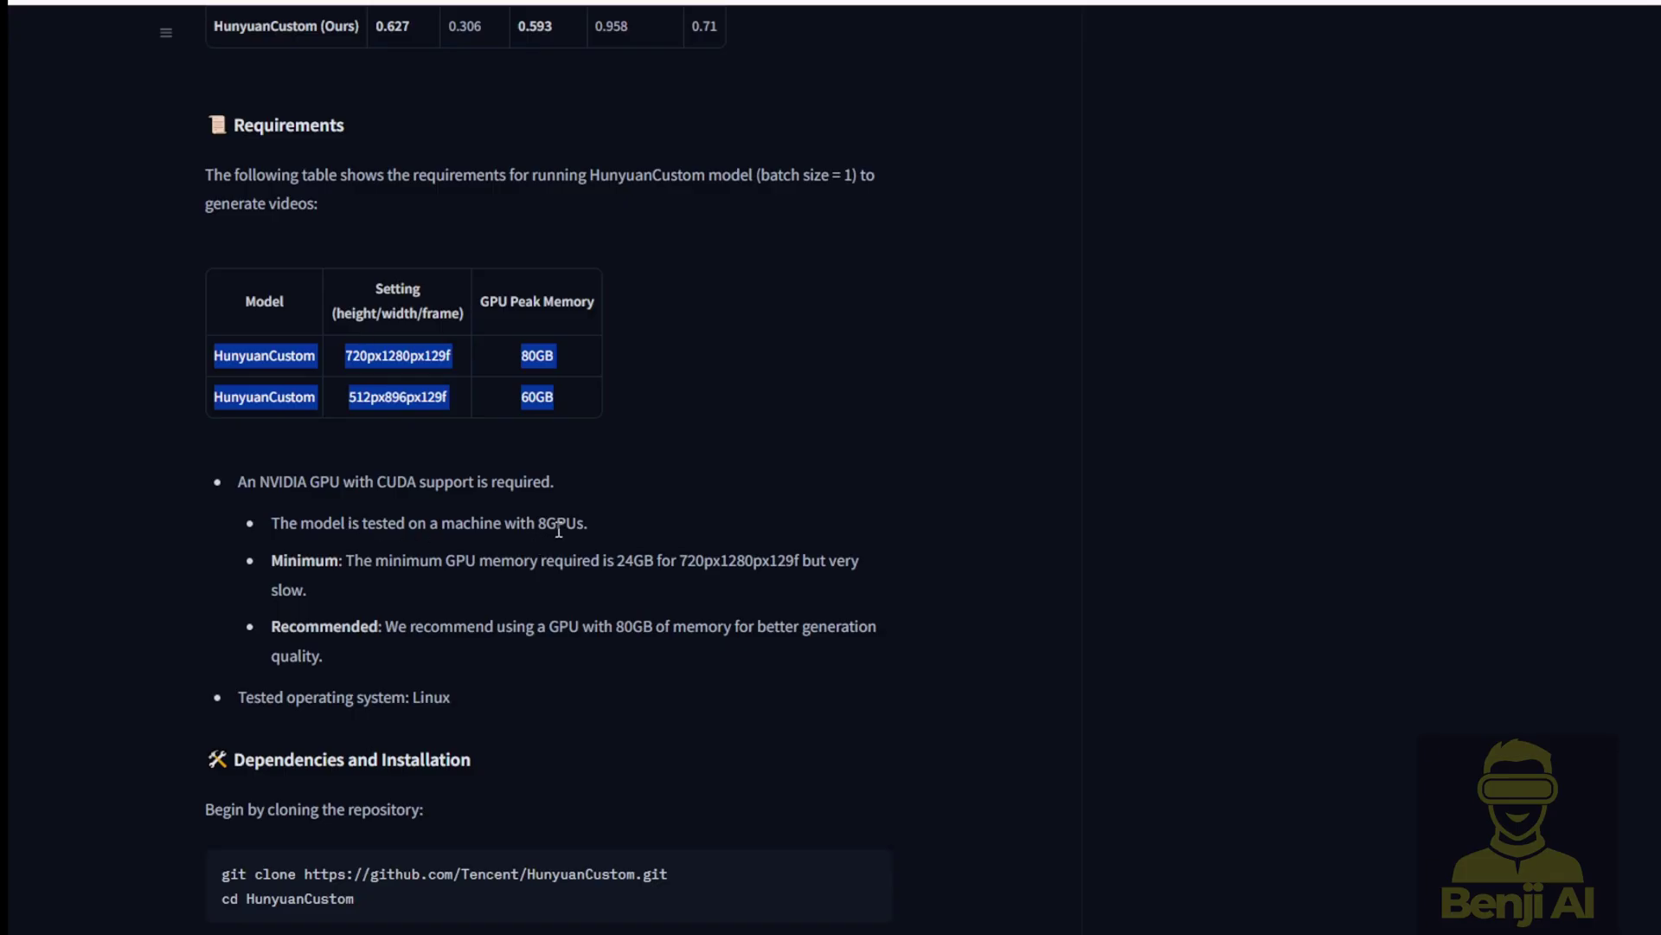
{"action": "scroll", "coordinate": [558, 529], "scroll_direction": "down", "scroll_amount": 5}
{"action": "scroll", "coordinate": [557, 529], "scroll_direction": "up", "scroll_amount": 3}
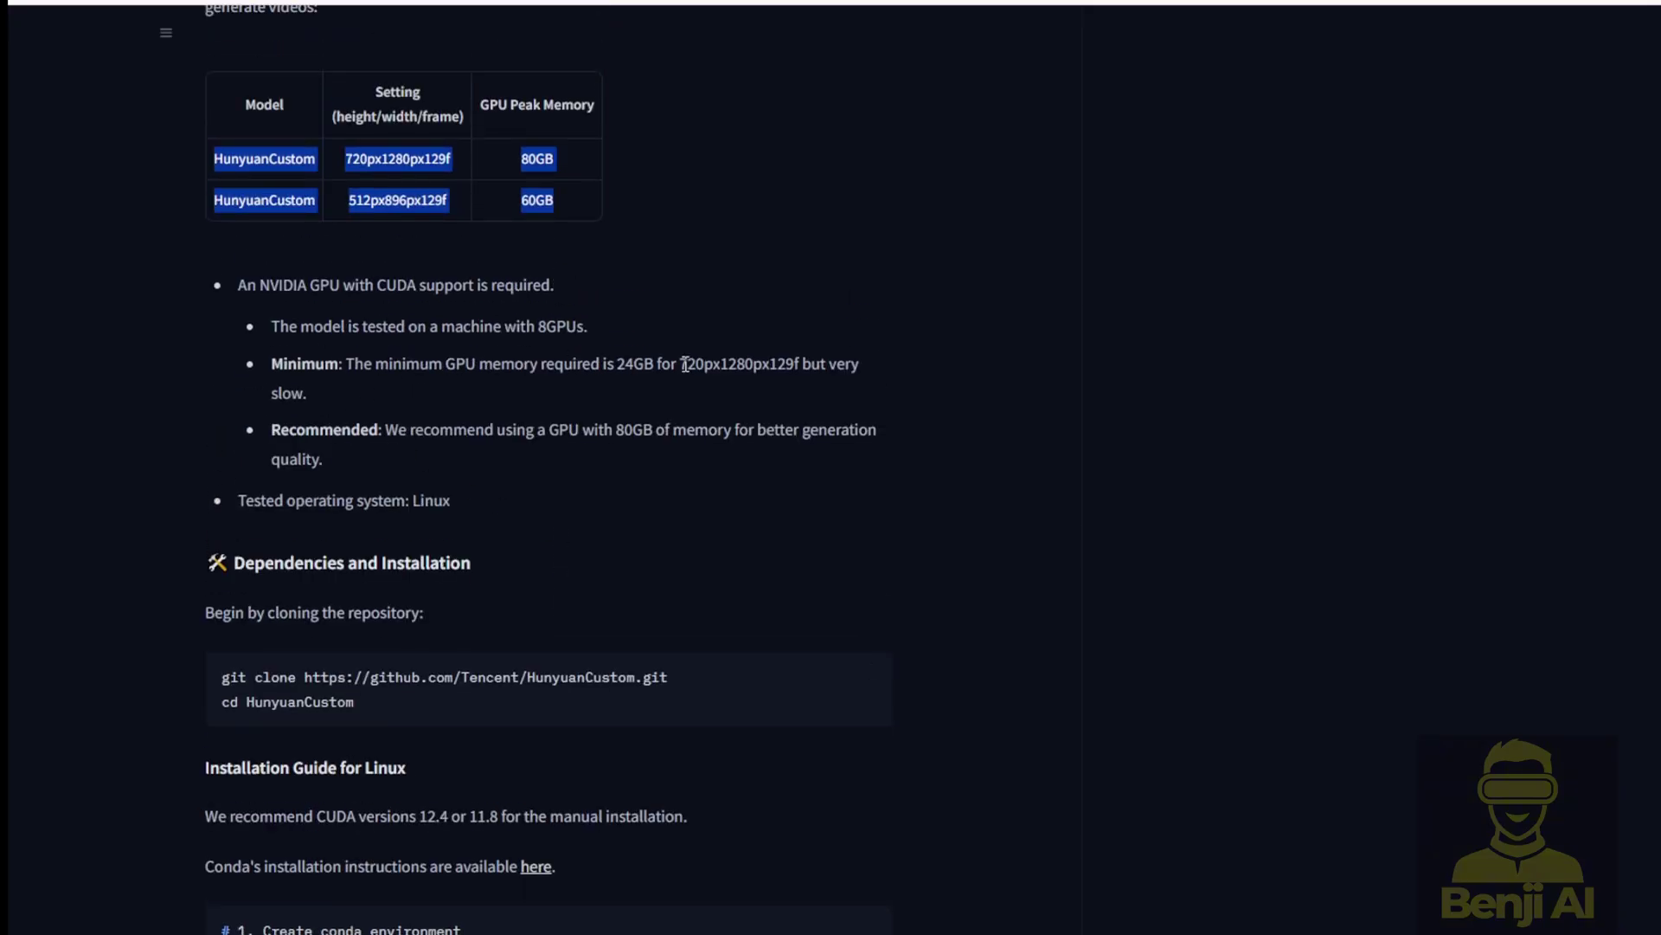
{"action": "left_click_drag", "start_coordinate": [800, 363], "coordinate": [563, 384]}
{"action": "scroll", "coordinate": [620, 488], "scroll_direction": "up", "scroll_amount": 3}
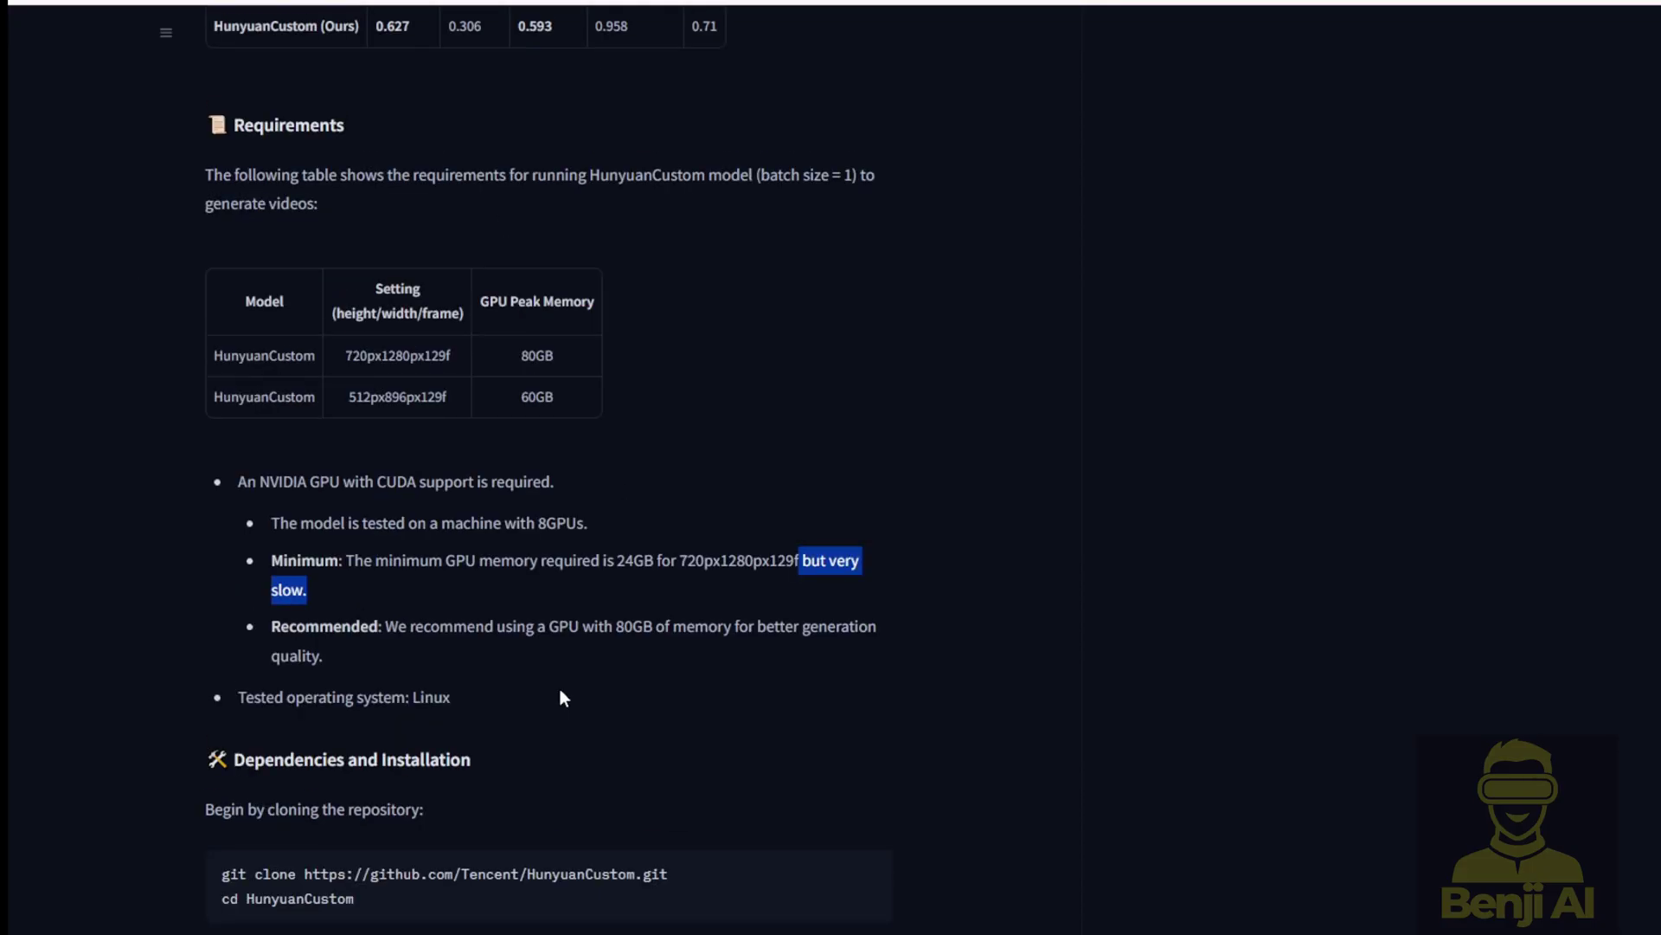
{"action": "scroll", "coordinate": [563, 698], "scroll_direction": "down", "scroll_amount": 20}
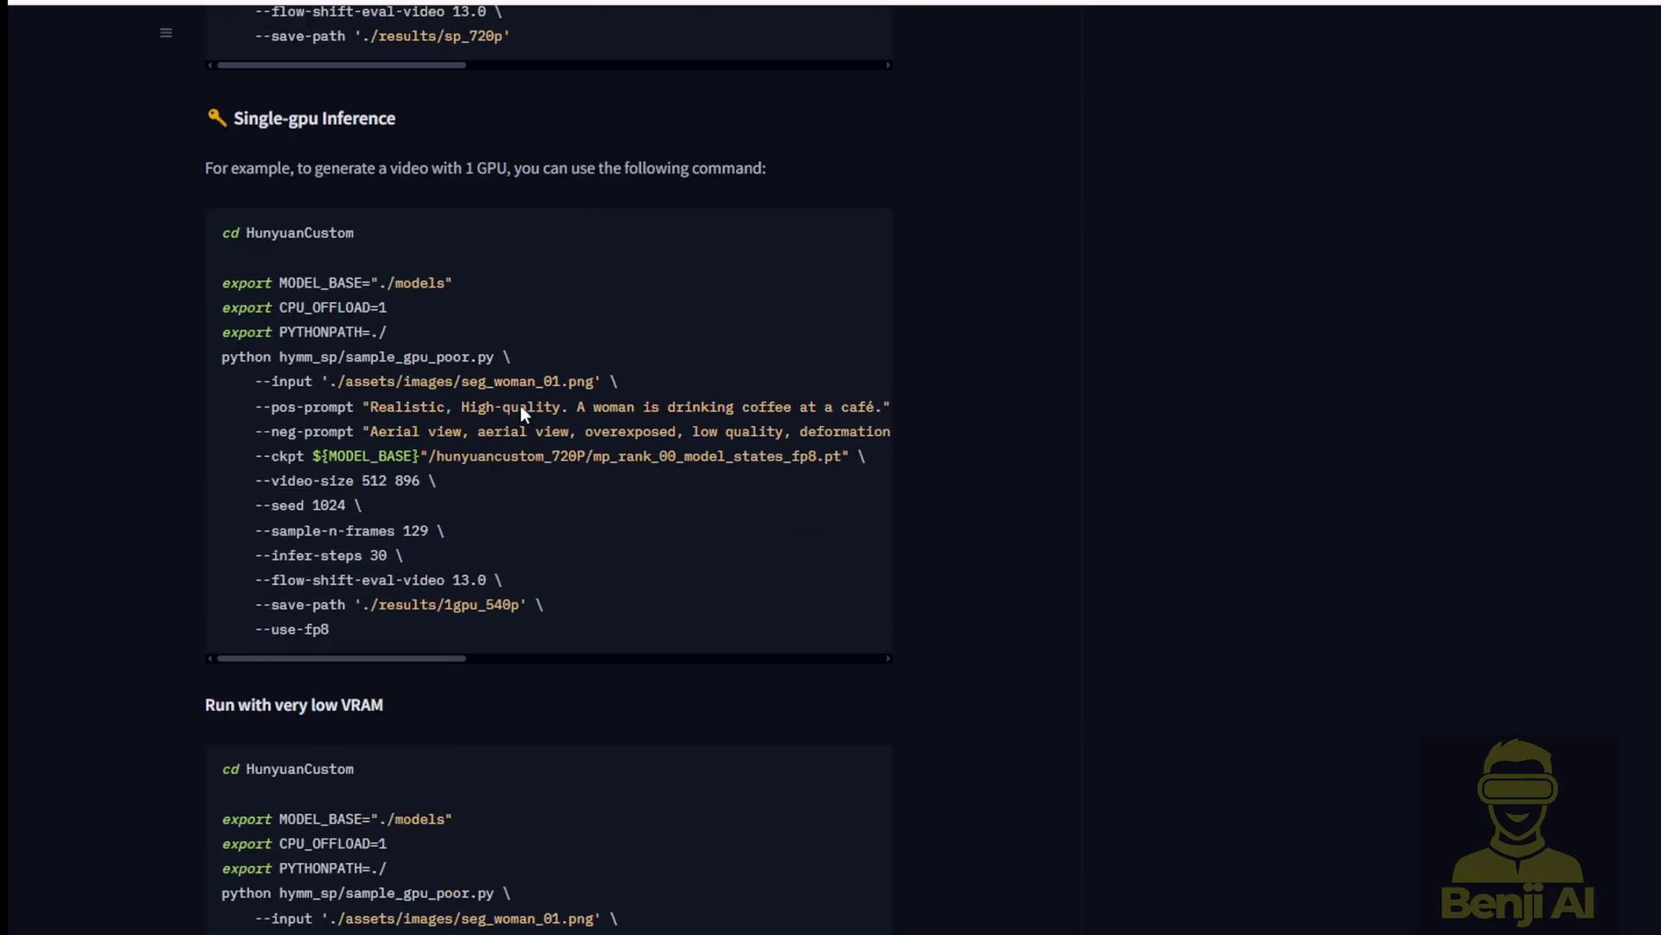
{"action": "scroll", "coordinate": [521, 405], "scroll_direction": "up", "scroll_amount": 3}
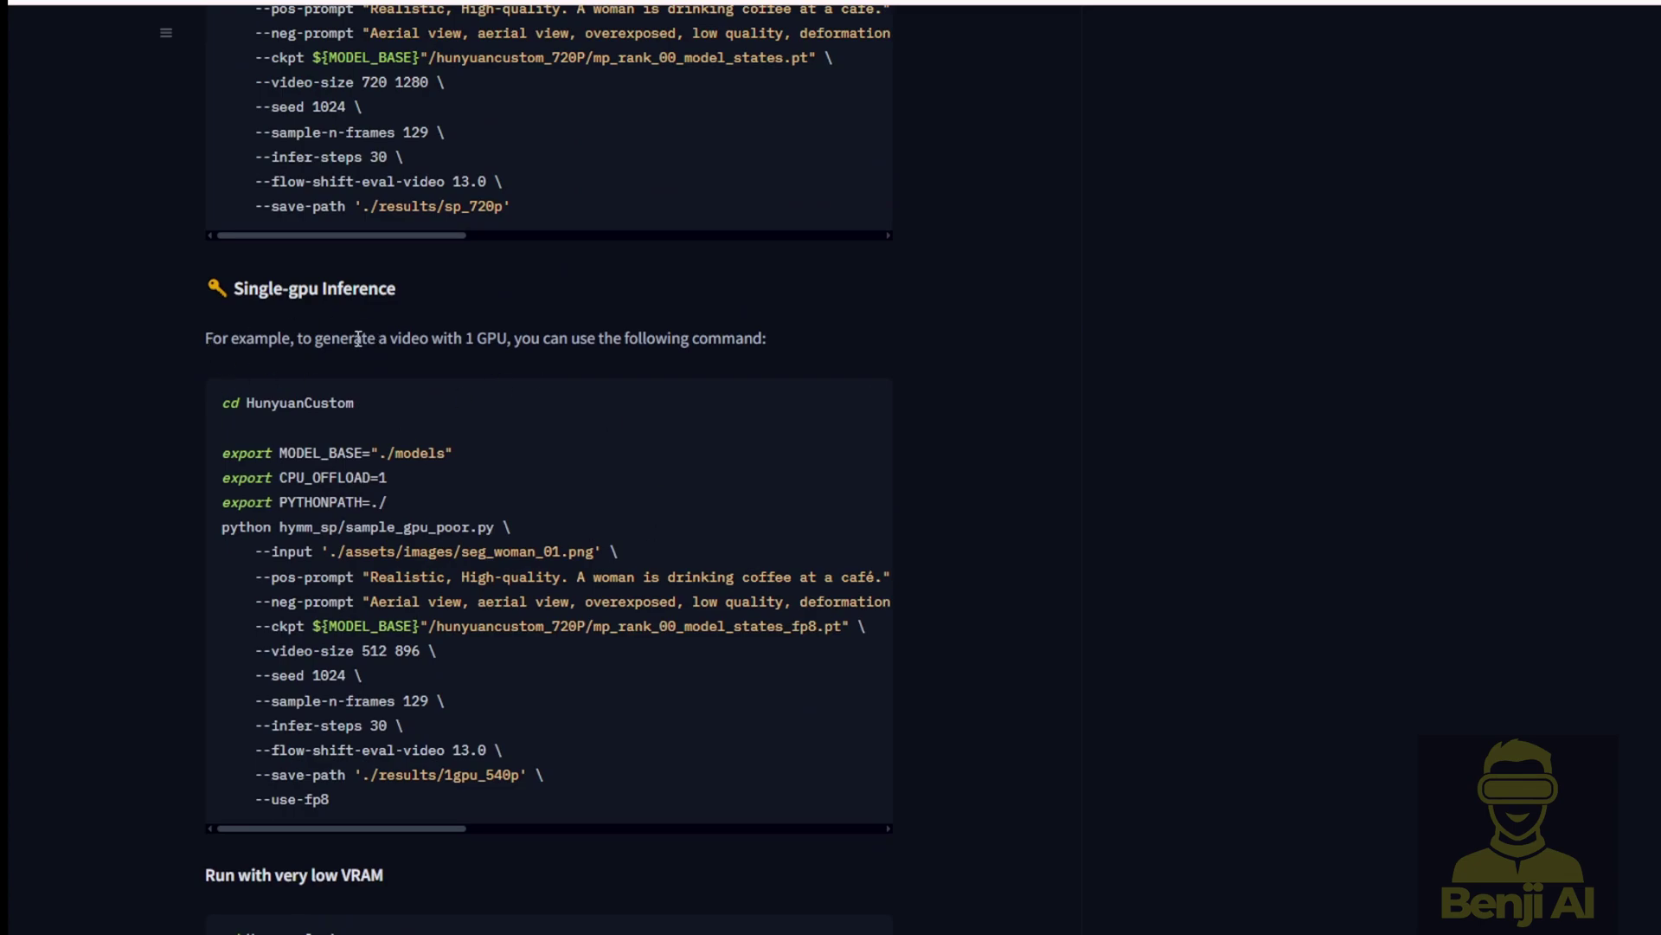
Step: Highlight the single-GPU checkpoint paths and the Parallel Inference on Multiple GPUs heading
{"action": "left_click_drag", "start_coordinate": [362, 340], "coordinate": [482, 340]}
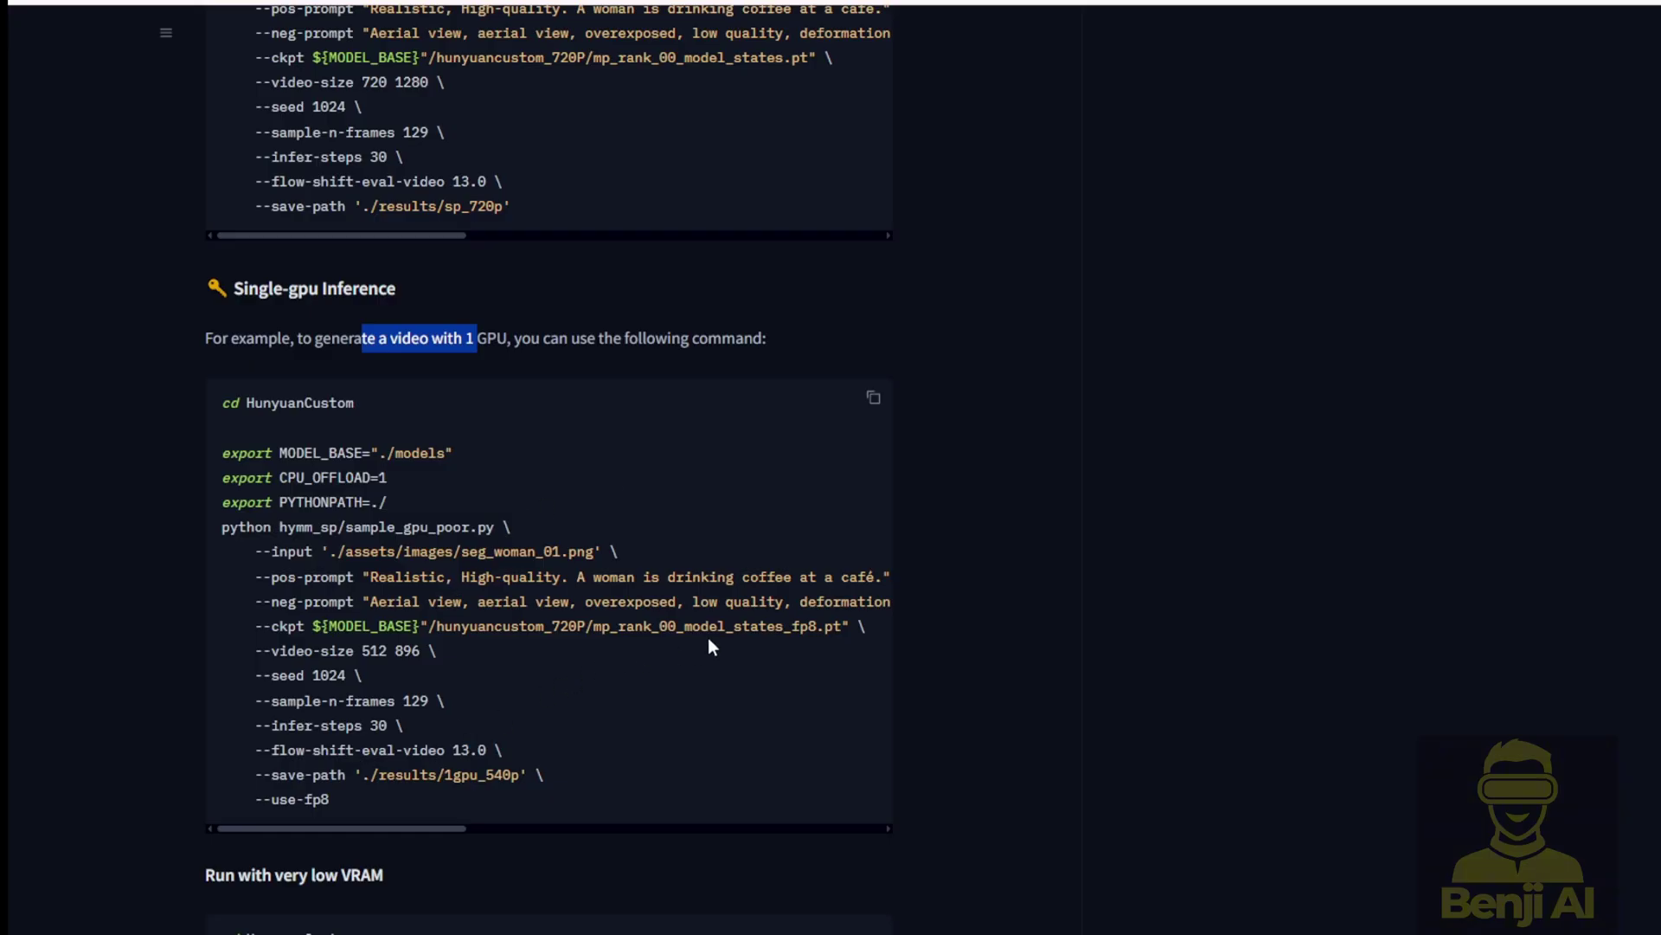
{"action": "left_click_drag", "start_coordinate": [575, 632], "coordinate": [802, 629]}
{"action": "left_click", "coordinate": [808, 629]}
{"action": "scroll", "coordinate": [802, 626], "scroll_direction": "up", "scroll_amount": 5}
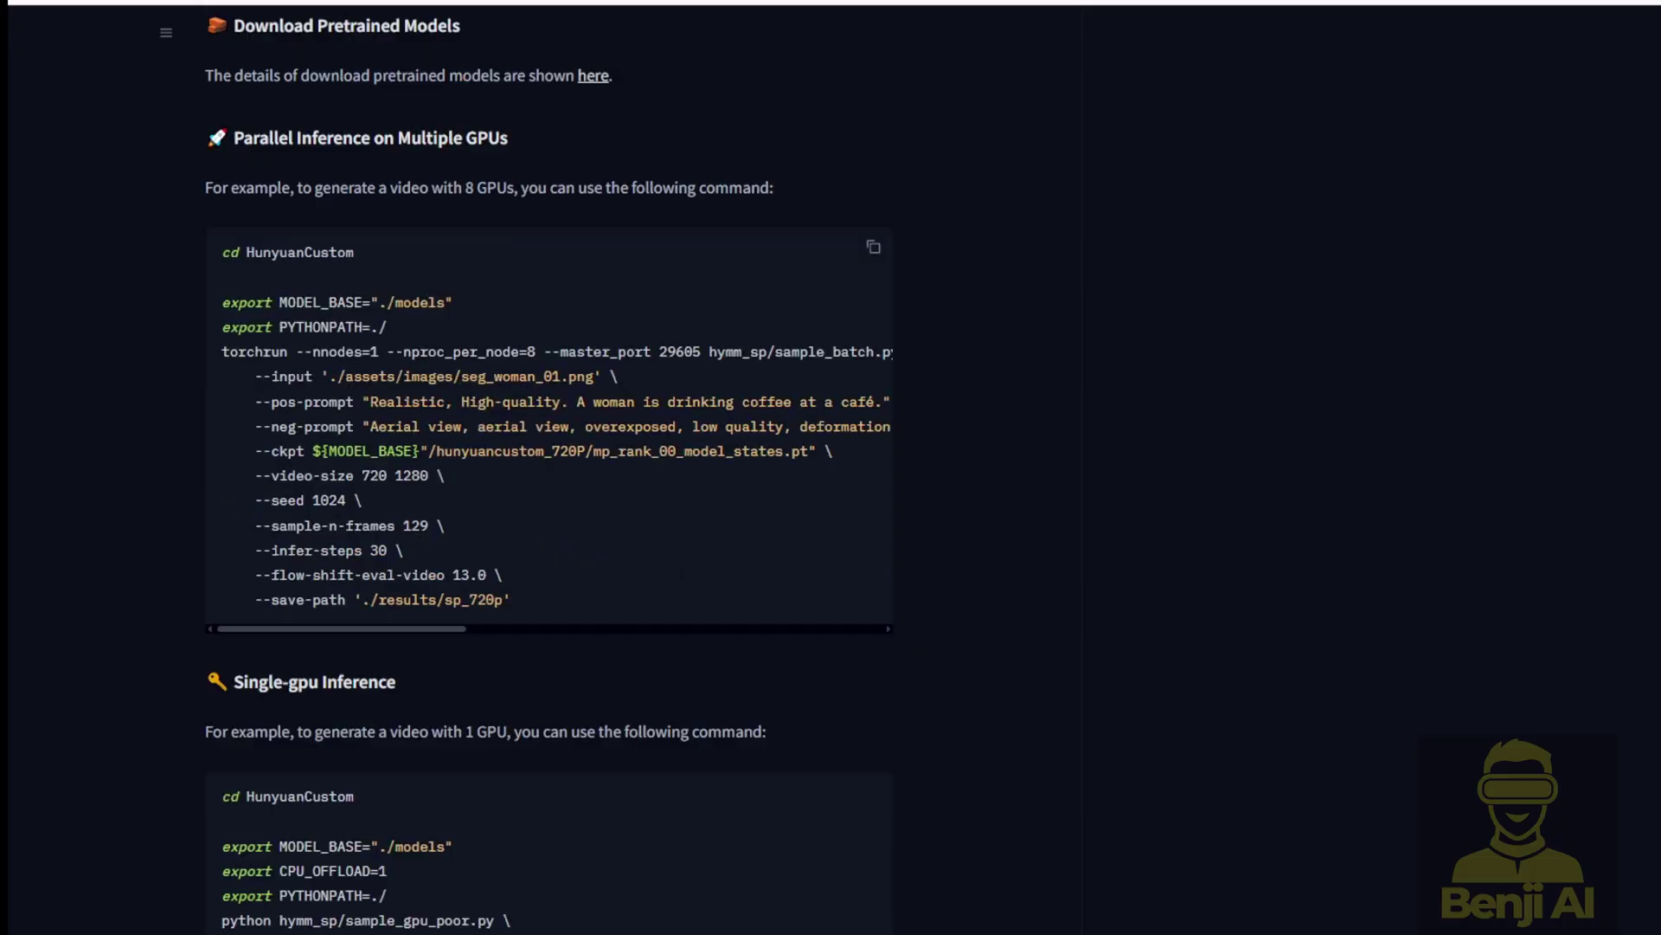
{"action": "left_click_drag", "start_coordinate": [817, 450], "coordinate": [575, 447]}
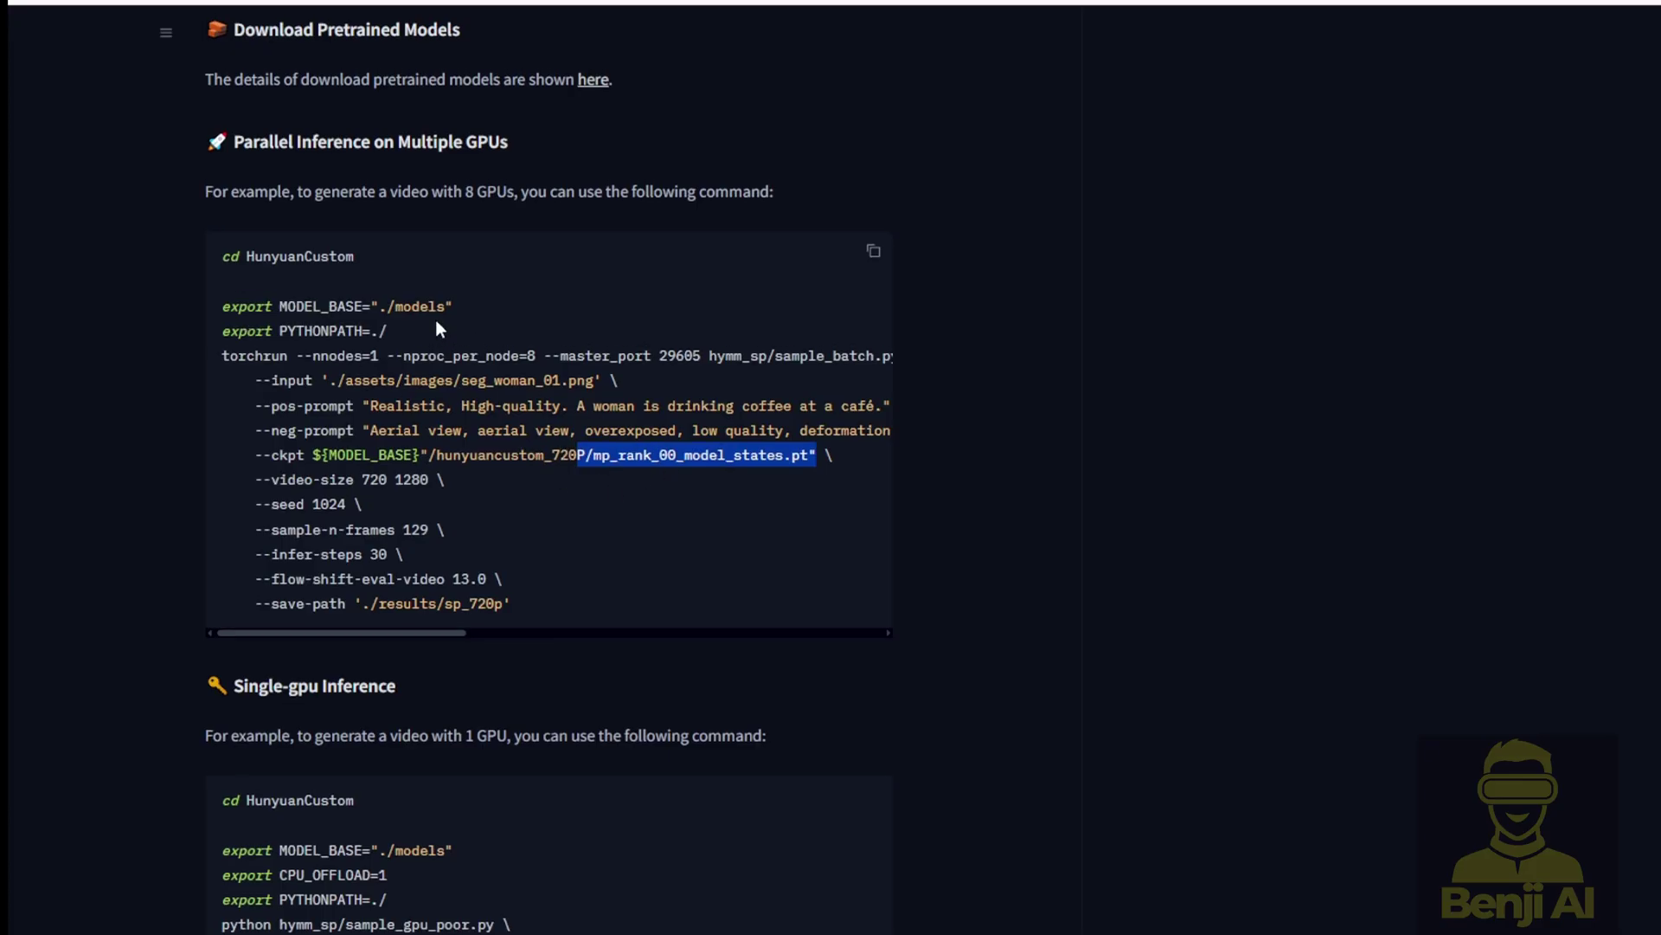
{"action": "scroll", "coordinate": [380, 240], "scroll_direction": "up", "scroll_amount": 1}
{"action": "left_click_drag", "start_coordinate": [398, 236], "coordinate": [509, 237]}
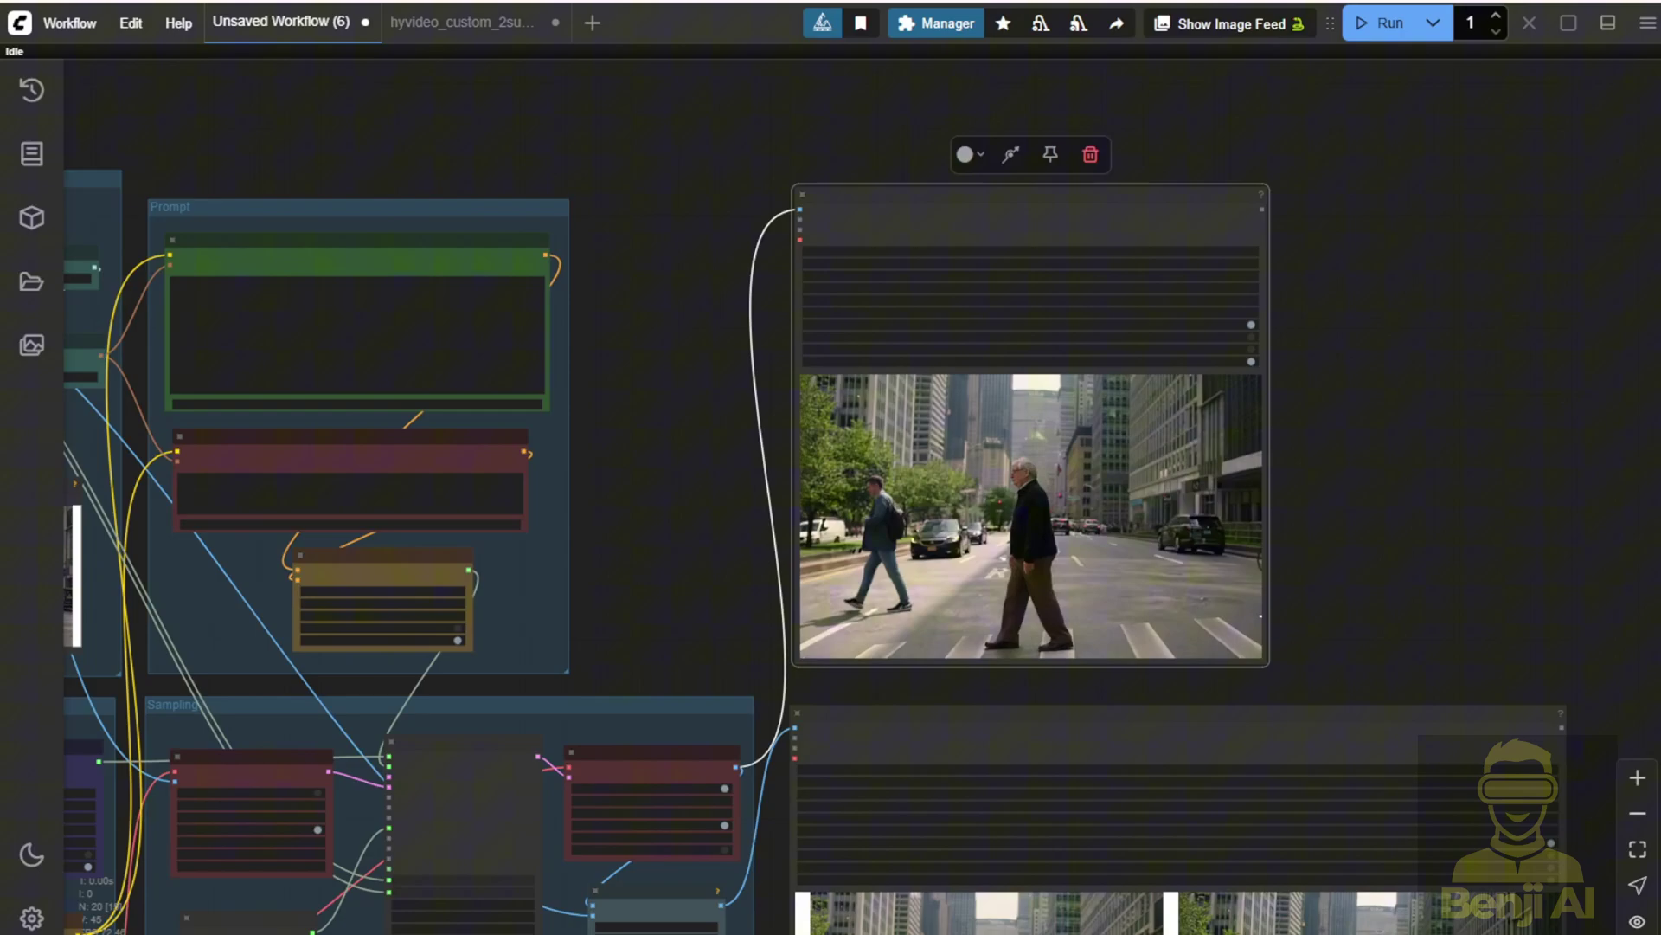
Step: Locate the Model Loader group and select the HunyuanVideo Torch Compile Settings node
{"action": "scroll", "coordinate": [1353, 260], "scroll_direction": "down", "scroll_amount": 5}
{"action": "scroll", "coordinate": [915, 339], "scroll_direction": "up", "scroll_amount": 5}
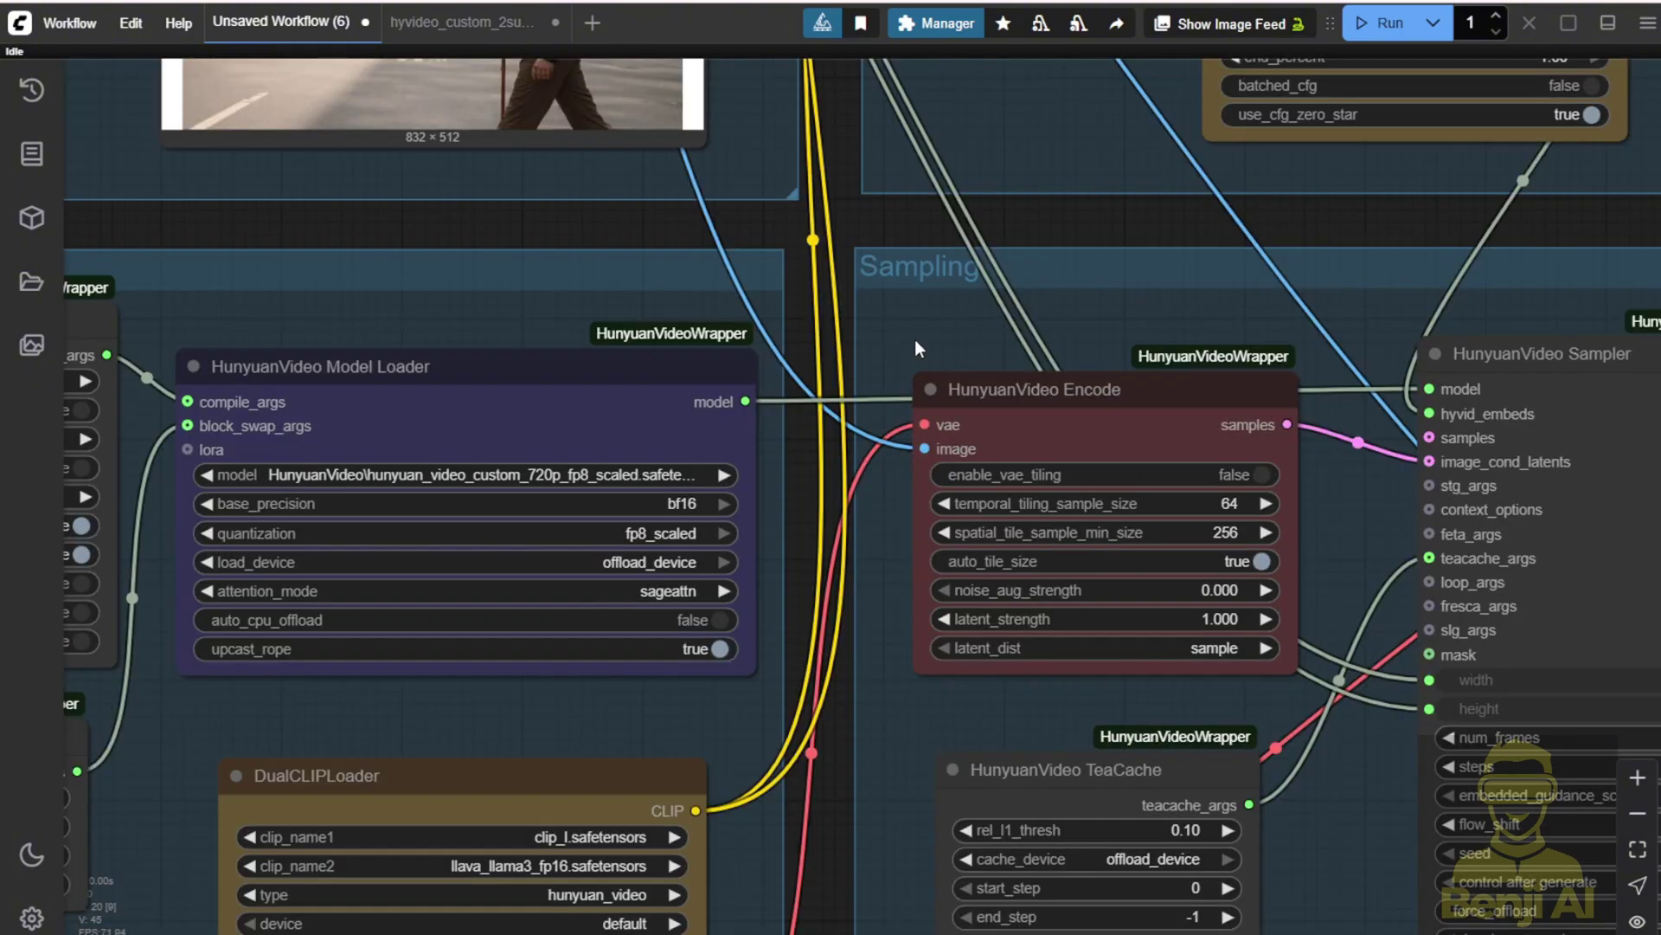
{"action": "scroll", "coordinate": [312, 549], "scroll_direction": "up", "scroll_amount": 7}
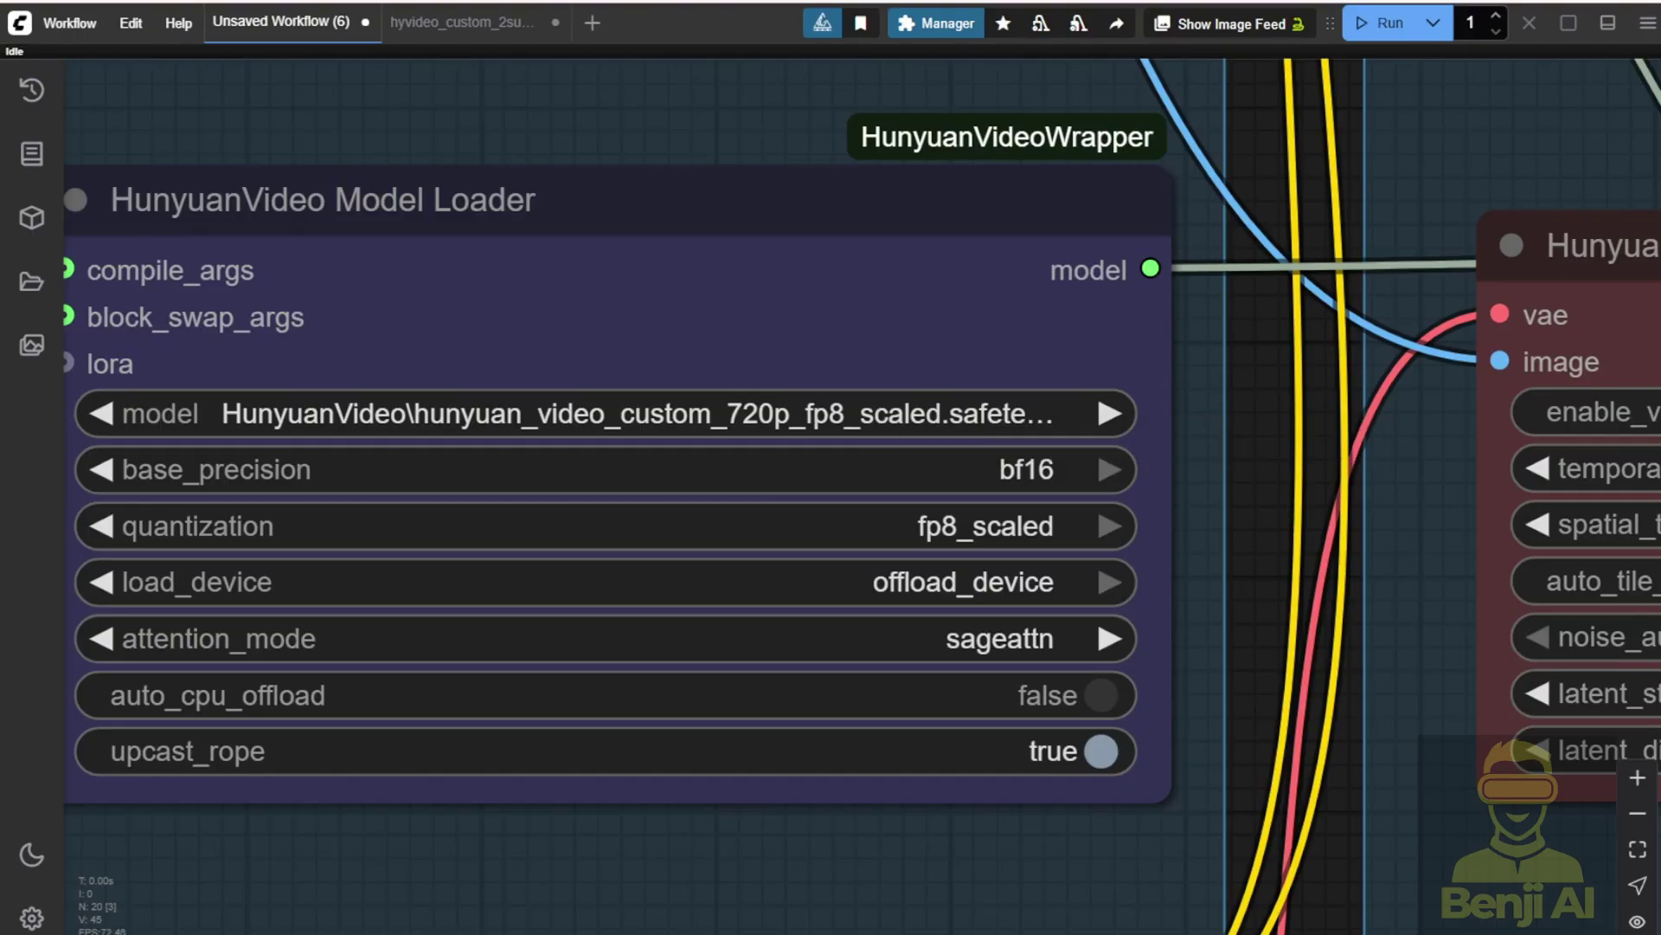
{"action": "scroll", "coordinate": [627, 418], "scroll_direction": "down", "scroll_amount": 6}
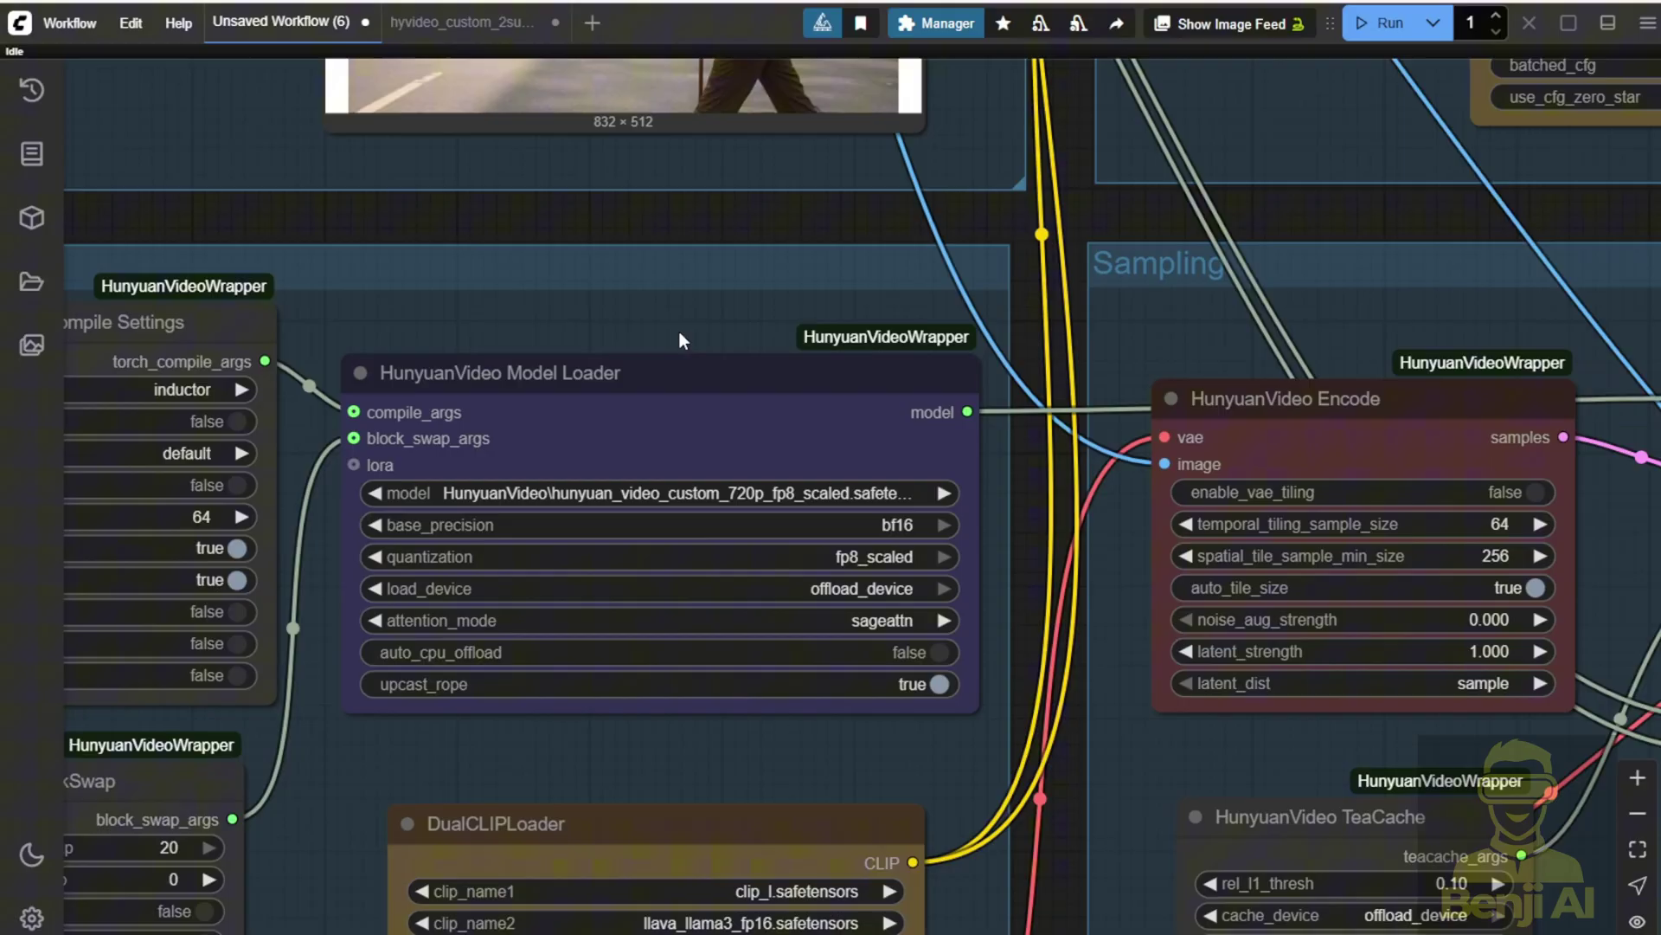
{"action": "left_click_drag", "start_coordinate": [688, 331], "coordinate": [1087, 198]}
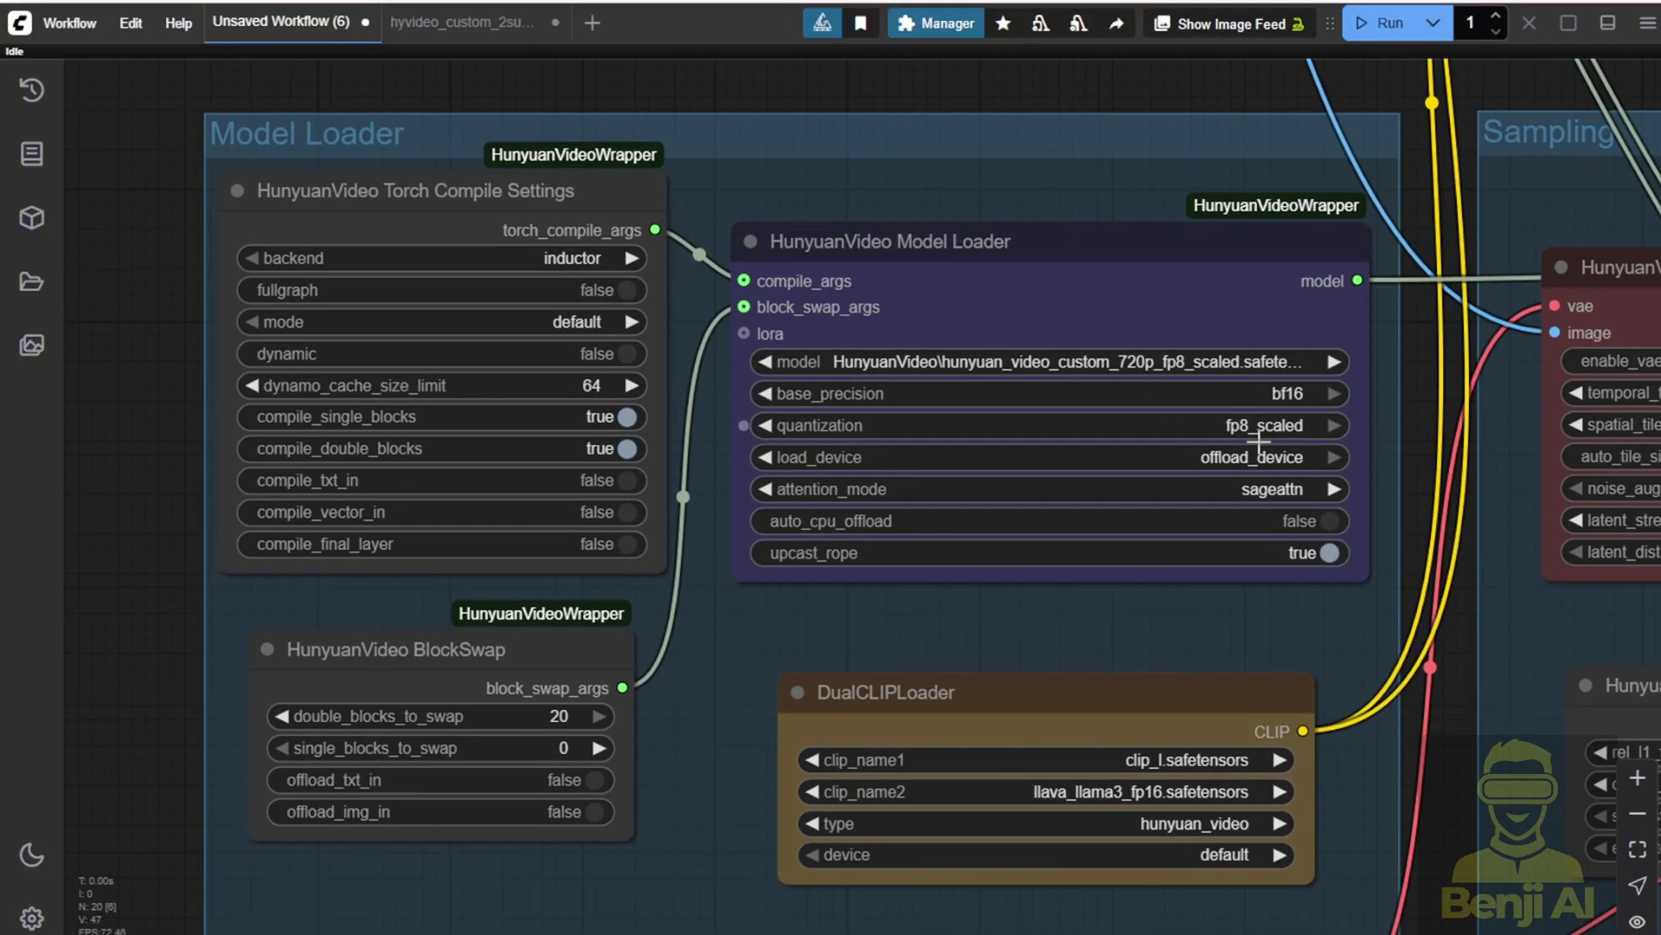
{"action": "scroll", "coordinate": [1266, 492], "scroll_direction": "up", "scroll_amount": 2}
{"action": "scroll", "coordinate": [474, 438], "scroll_direction": "down", "scroll_amount": 1}
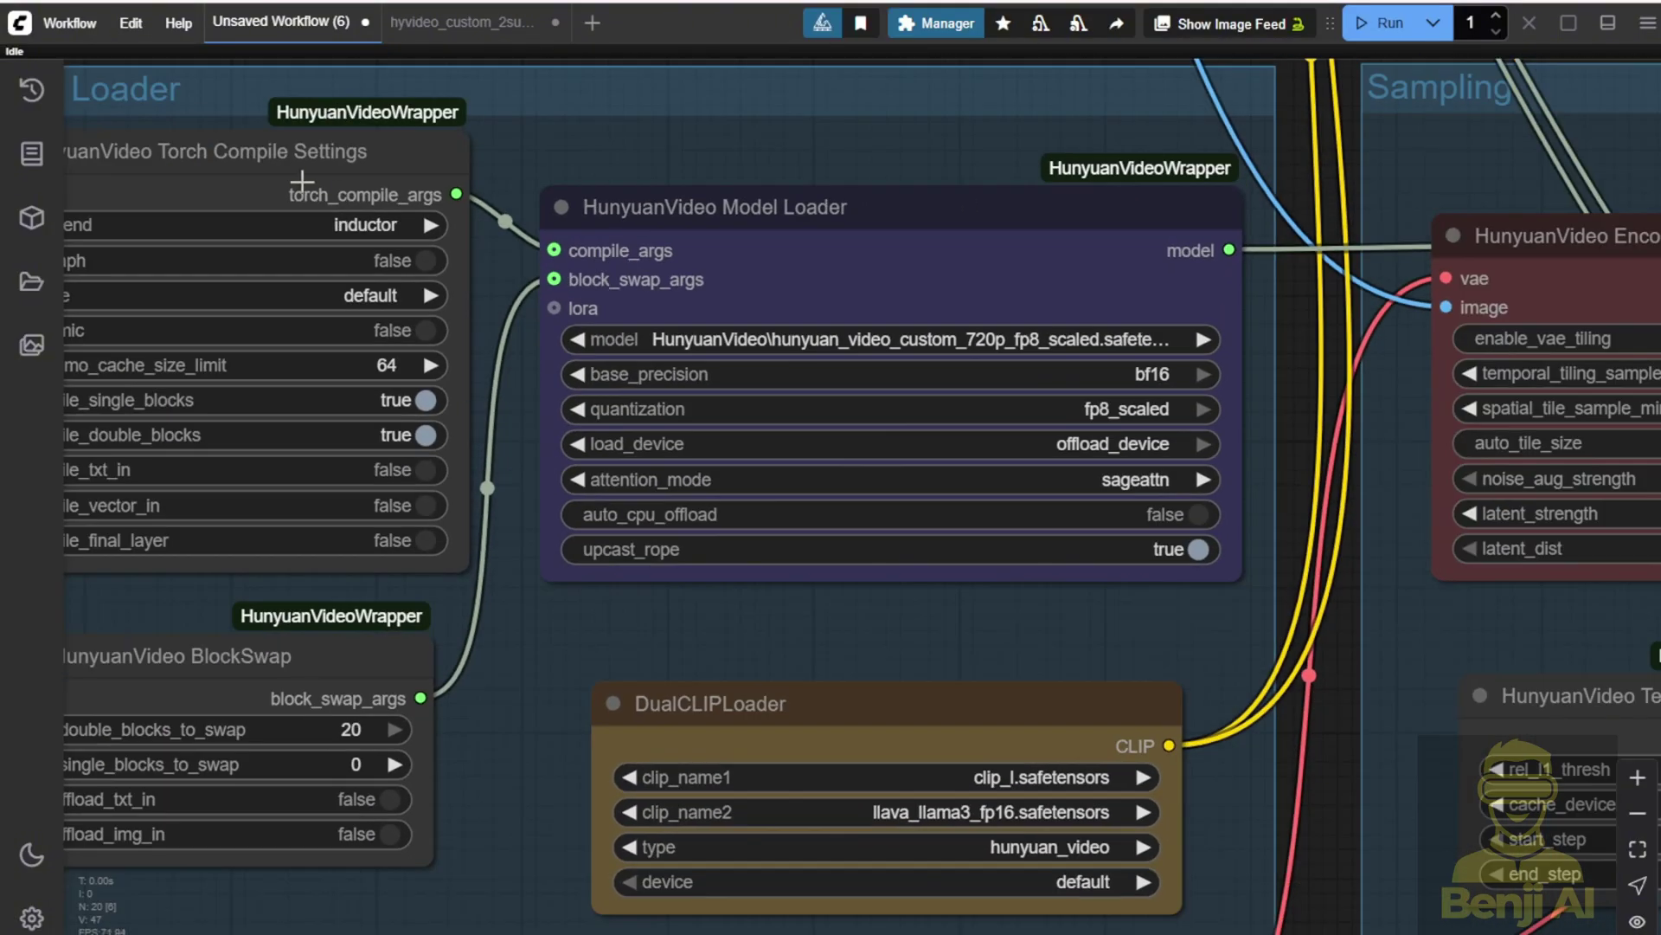
{"action": "left_click_drag", "start_coordinate": [505, 165], "coordinate": [664, 156]}
{"action": "left_click", "coordinate": [552, 156]}
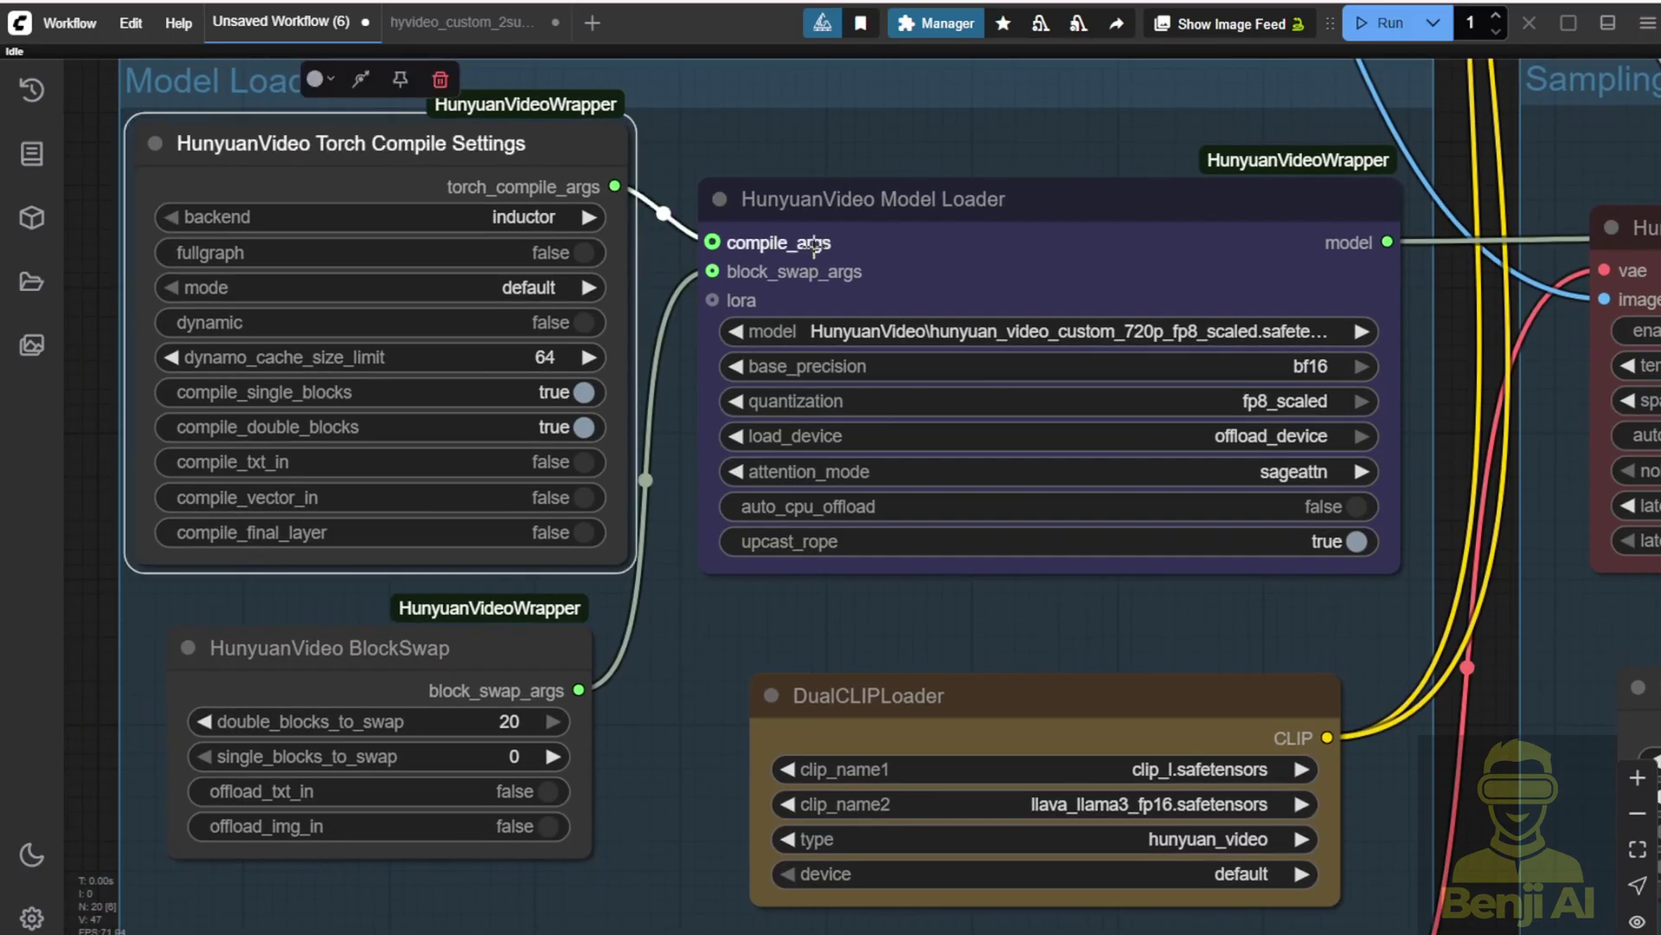
{"action": "scroll", "coordinate": [1258, 602], "scroll_direction": "up", "scroll_amount": 3}
Step: Set the Model Loader's attention_mode to sageattn instead of sdpa
{"action": "left_click", "coordinate": [1253, 473]}
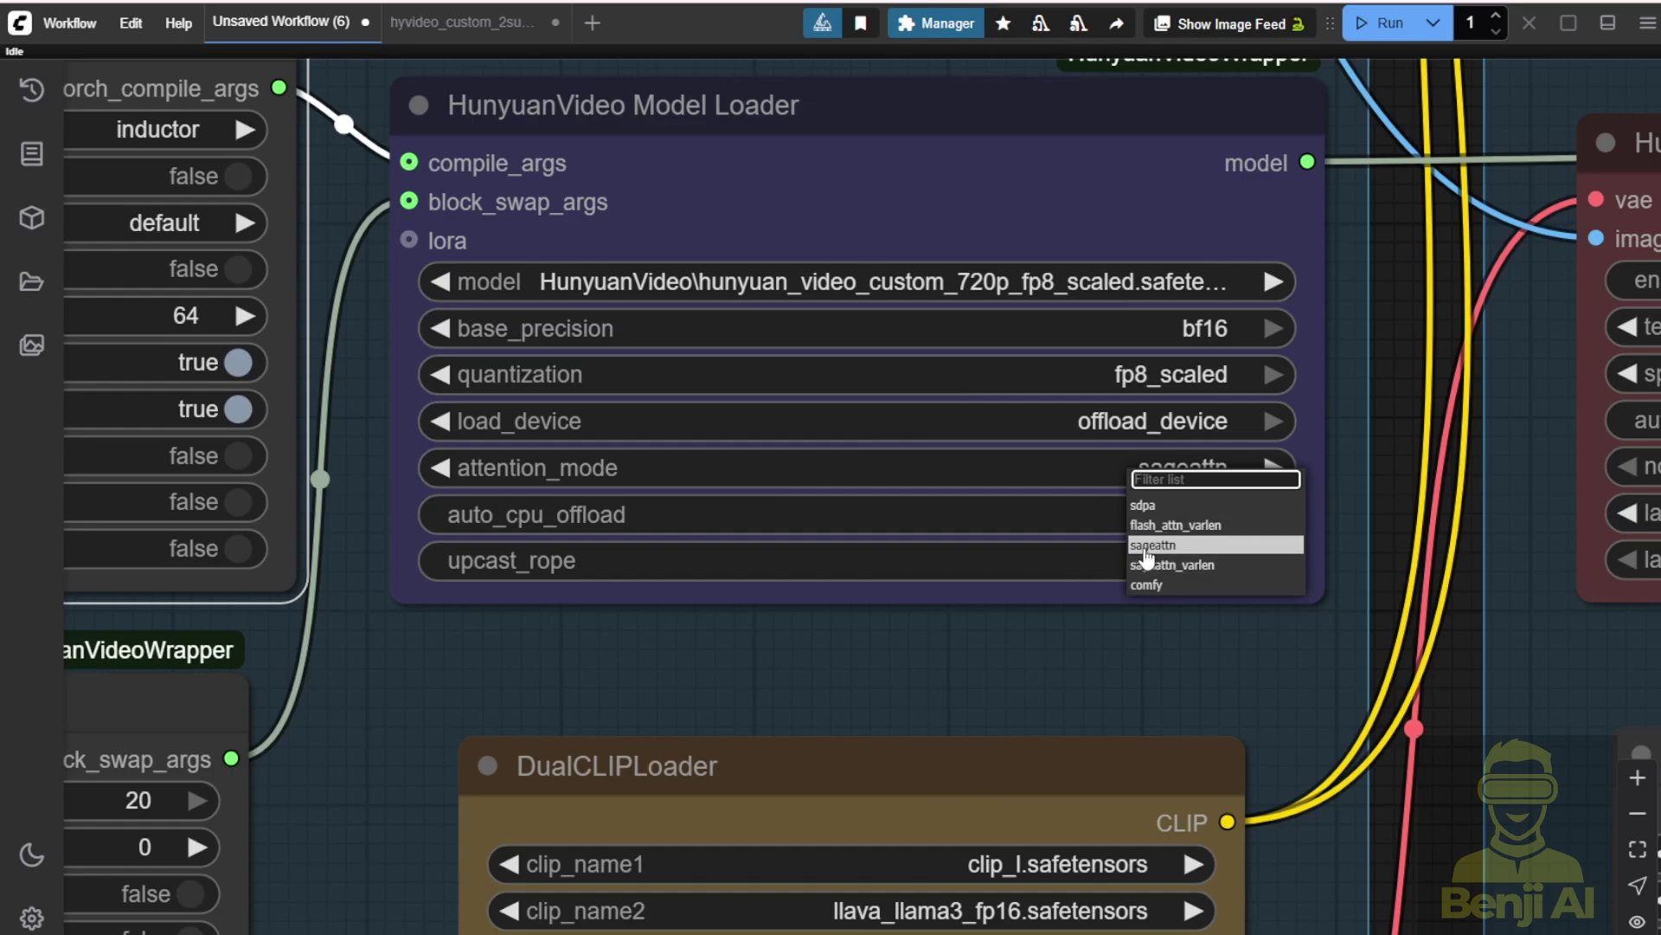
{"action": "left_click", "coordinate": [1142, 505]}
{"action": "right_click", "coordinate": [320, 130]}
{"action": "left_click_drag", "start_coordinate": [327, 94], "coordinate": [1029, 186]}
{"action": "left_click_drag", "start_coordinate": [1077, 134], "coordinate": [411, 131]}
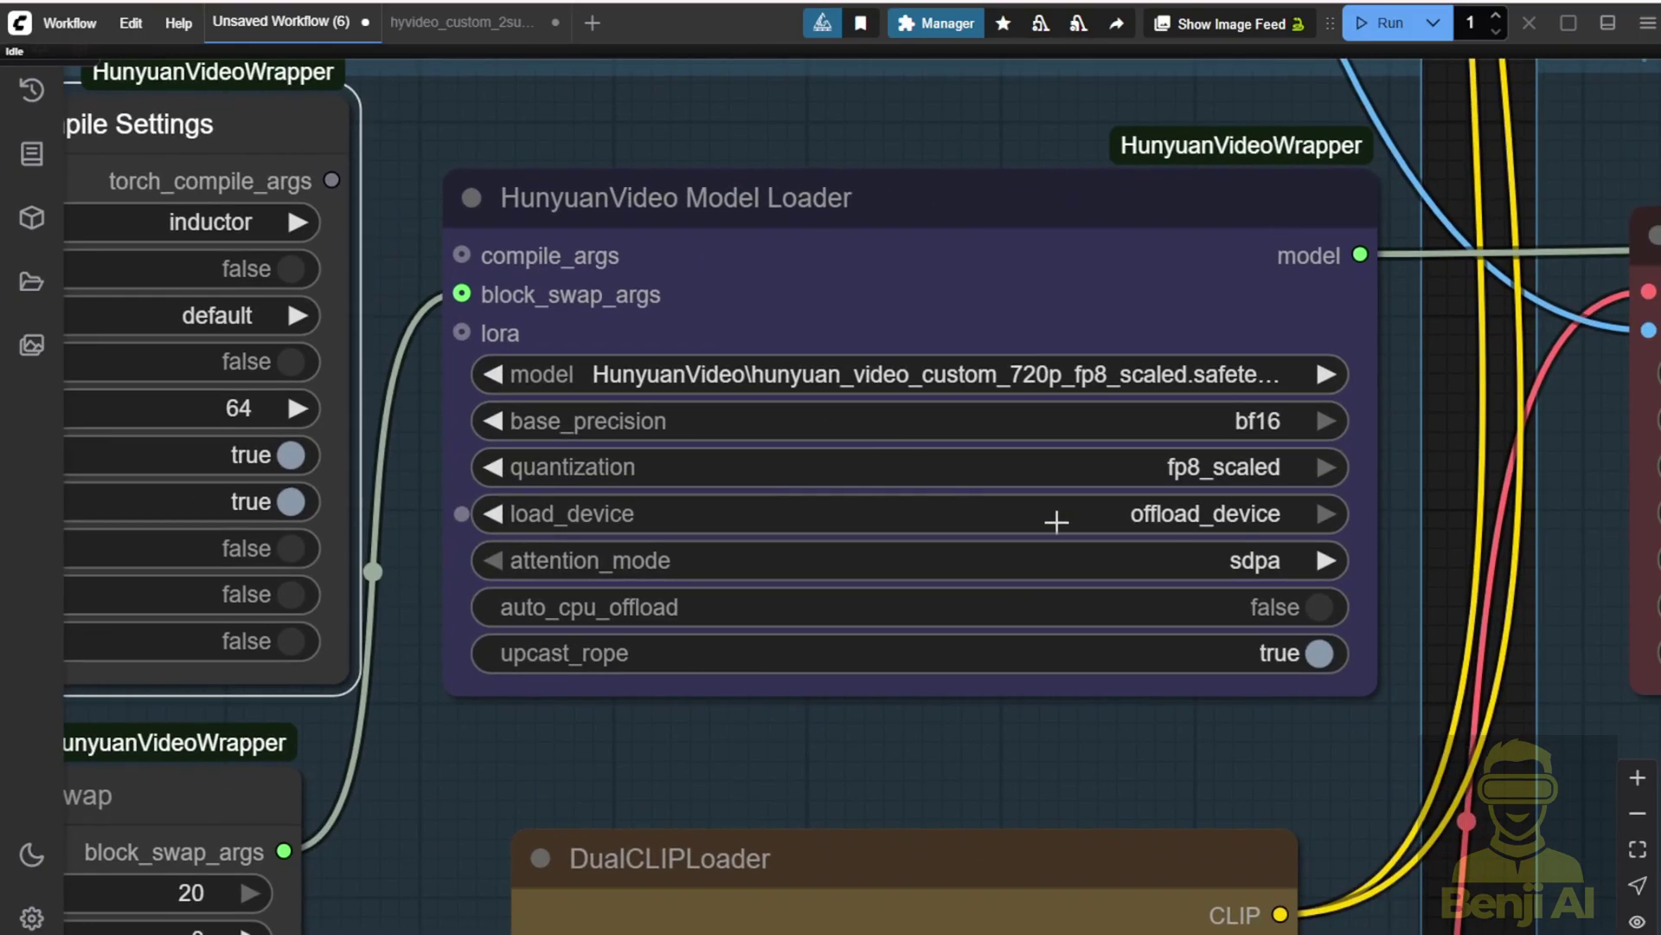
{"action": "left_click", "coordinate": [1257, 563]}
{"action": "left_click", "coordinate": [1281, 621]}
Step: Connect the Torch Compile Settings output to the Model Loader's compile_args input
{"action": "left_click_drag", "start_coordinate": [331, 180], "coordinate": [462, 255]}
{"action": "left_click_drag", "start_coordinate": [520, 129], "coordinate": [624, 113]}
{"action": "left_click_drag", "start_coordinate": [565, 864], "coordinate": [610, 255]}
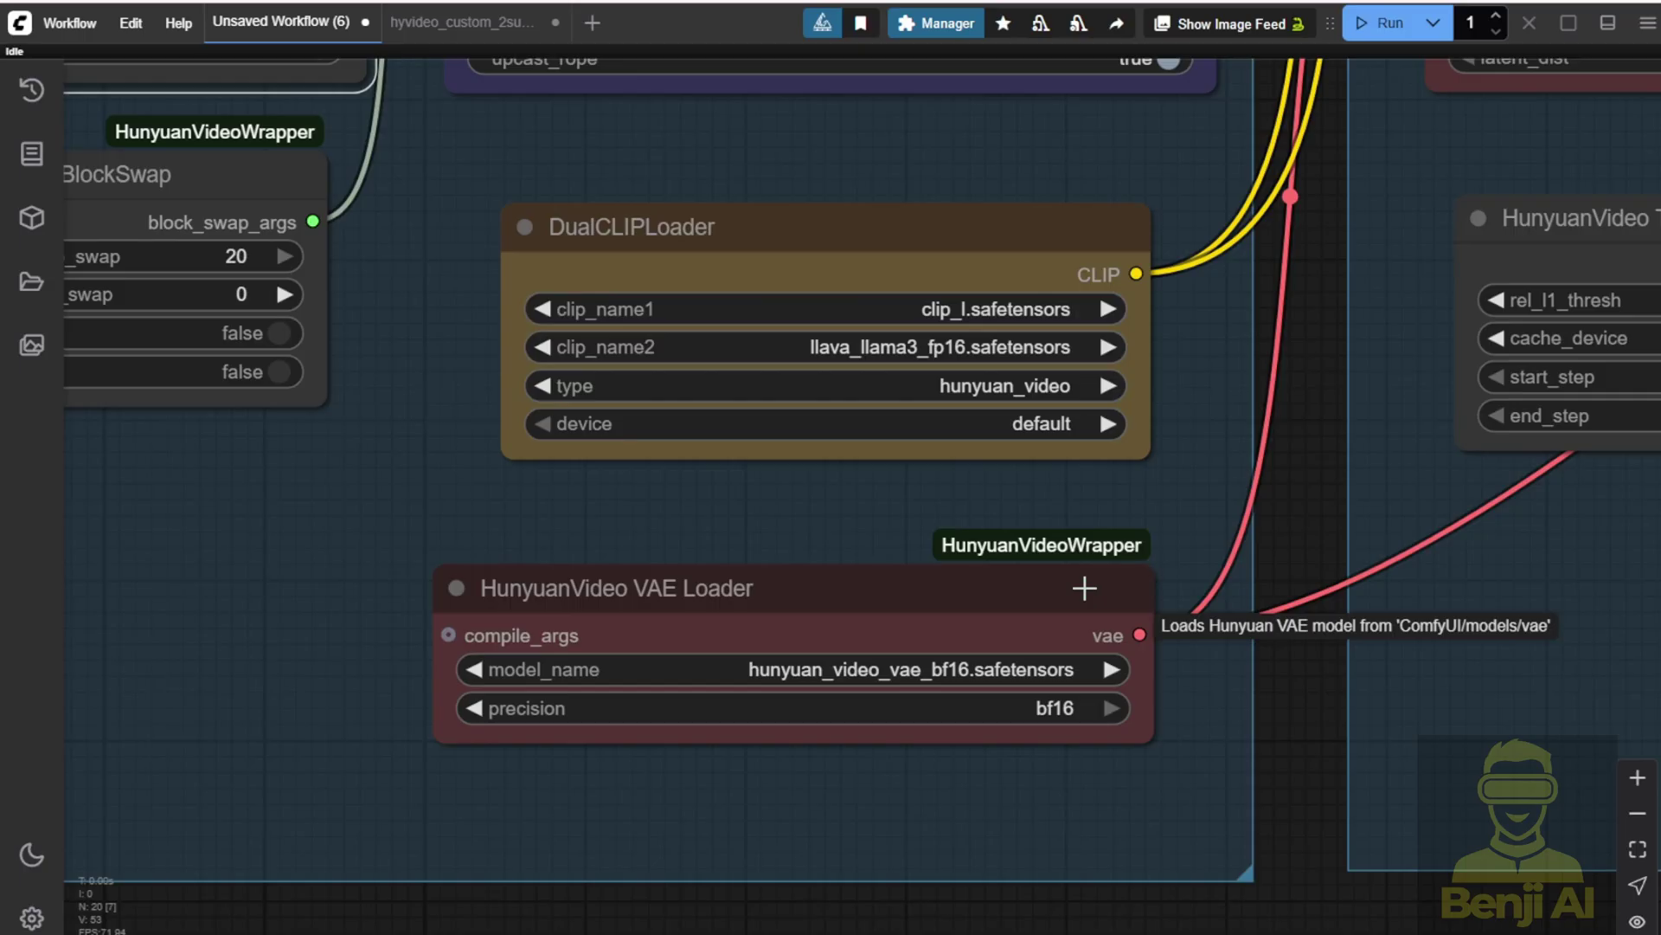
Step: Set the HunyuanVideo VAE Loader's model_name to hunyuan_video_vae_fp32.safetensors
{"action": "scroll", "coordinate": [1004, 718], "scroll_direction": "up", "scroll_amount": 5}
{"action": "left_click_drag", "start_coordinate": [938, 831], "coordinate": [912, 550]}
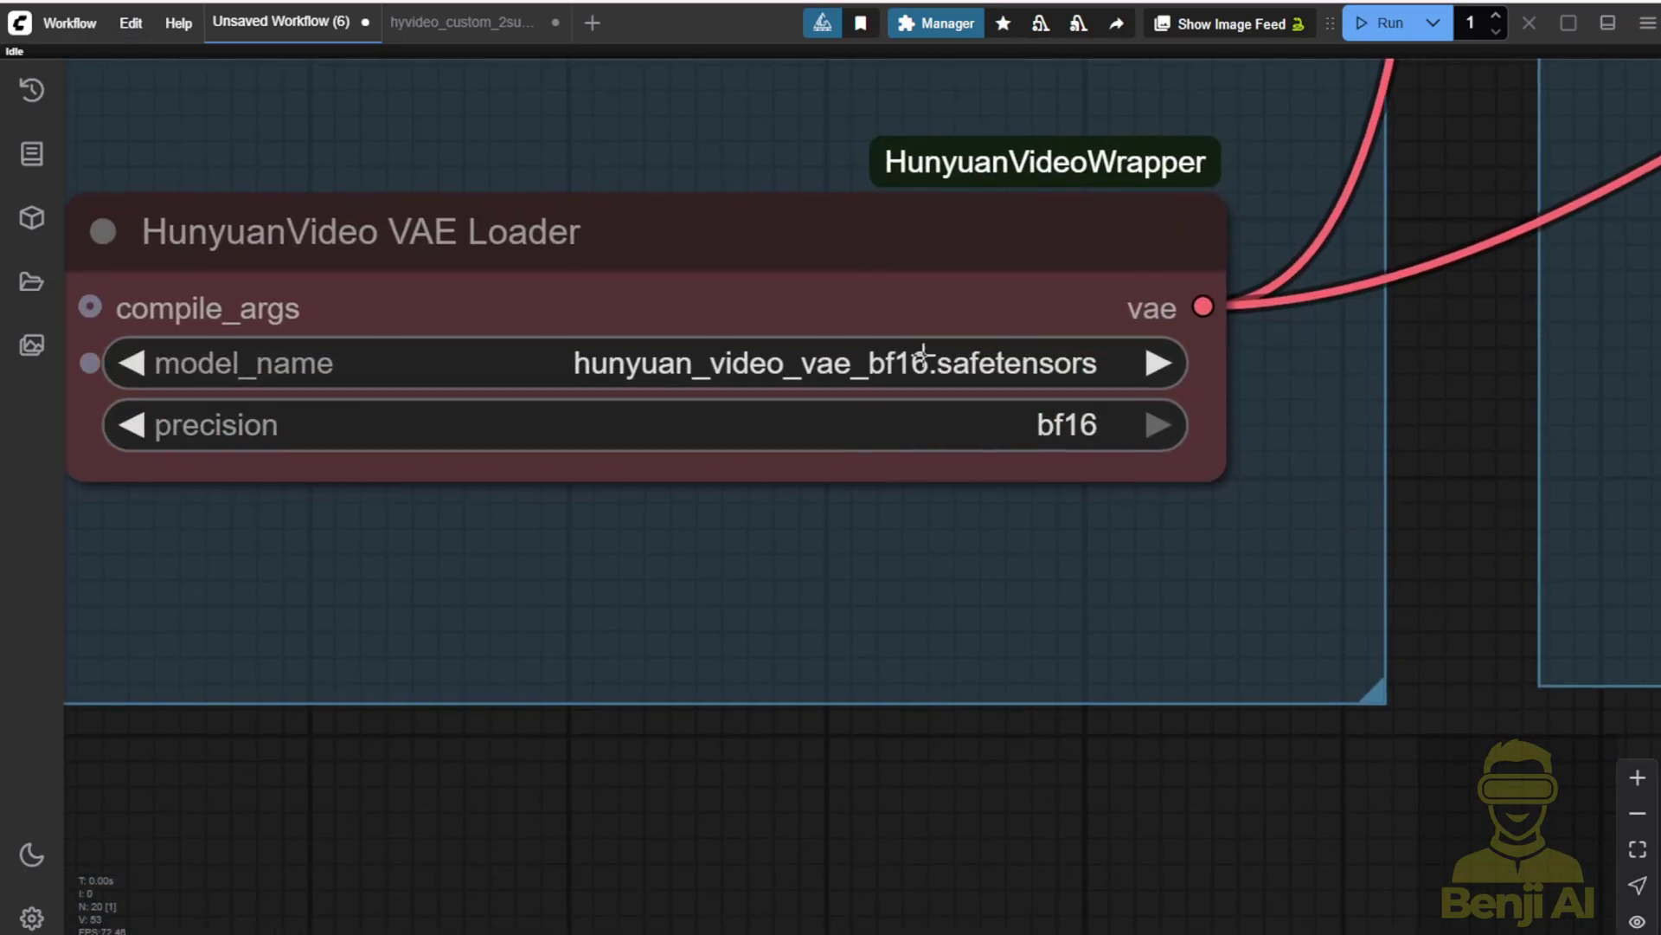
{"action": "left_click", "coordinate": [924, 359]}
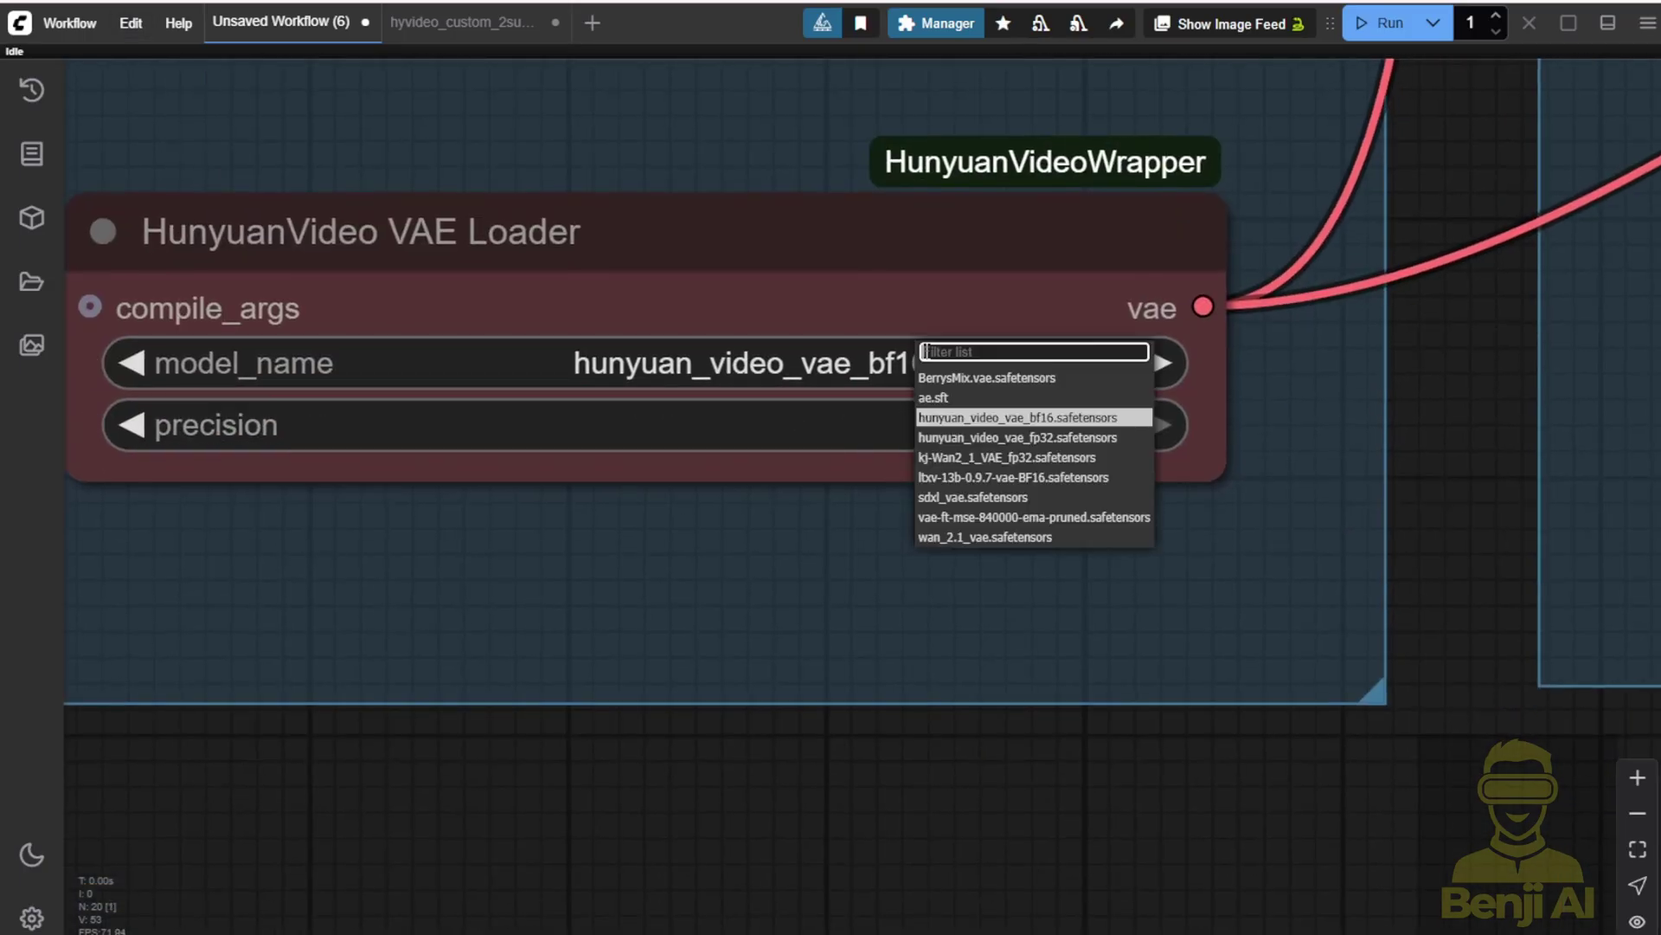
{"action": "left_click", "coordinate": [1021, 437]}
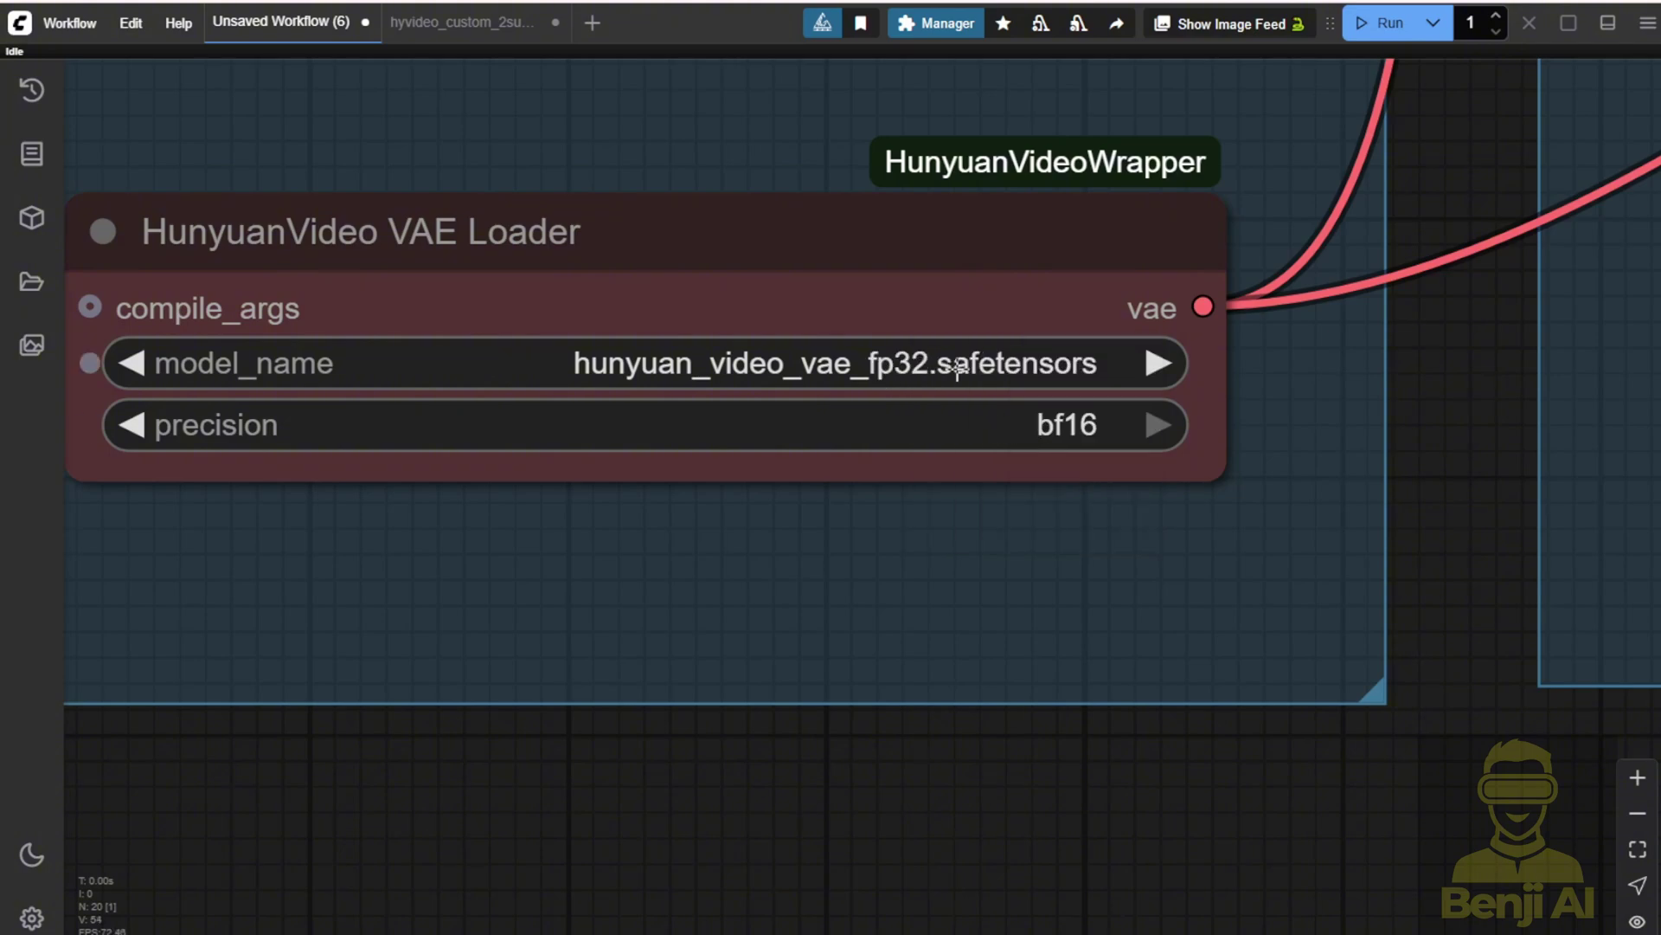
{"action": "left_click", "coordinate": [1023, 437]}
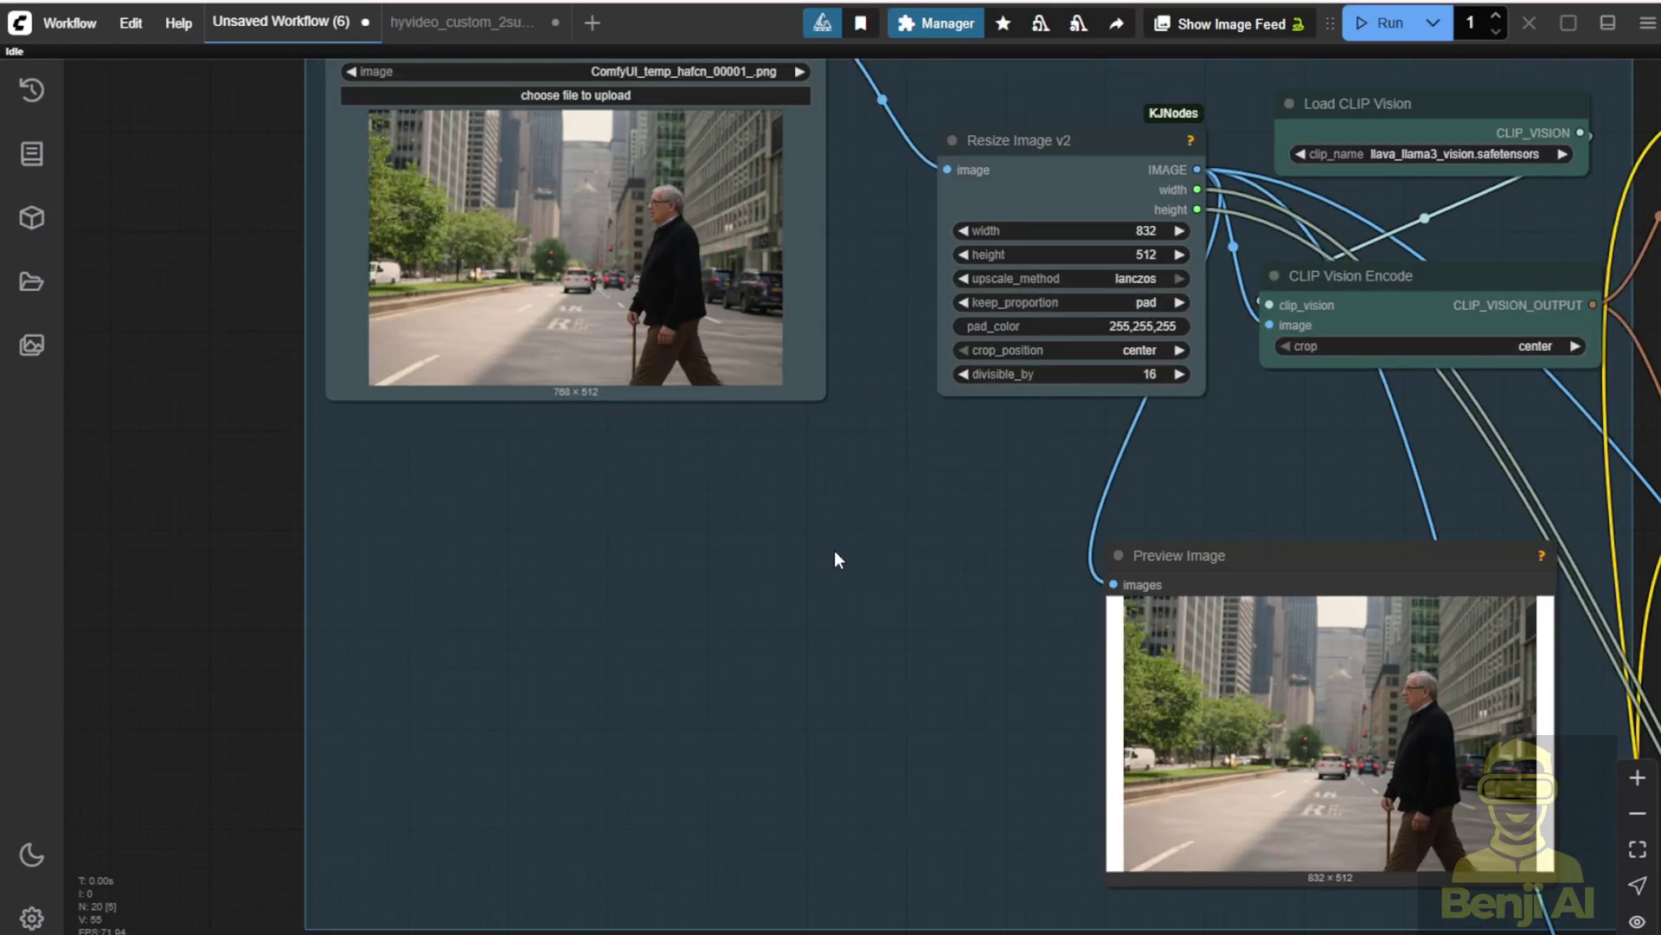
{"action": "scroll", "coordinate": [832, 545], "scroll_direction": "down", "scroll_amount": 2}
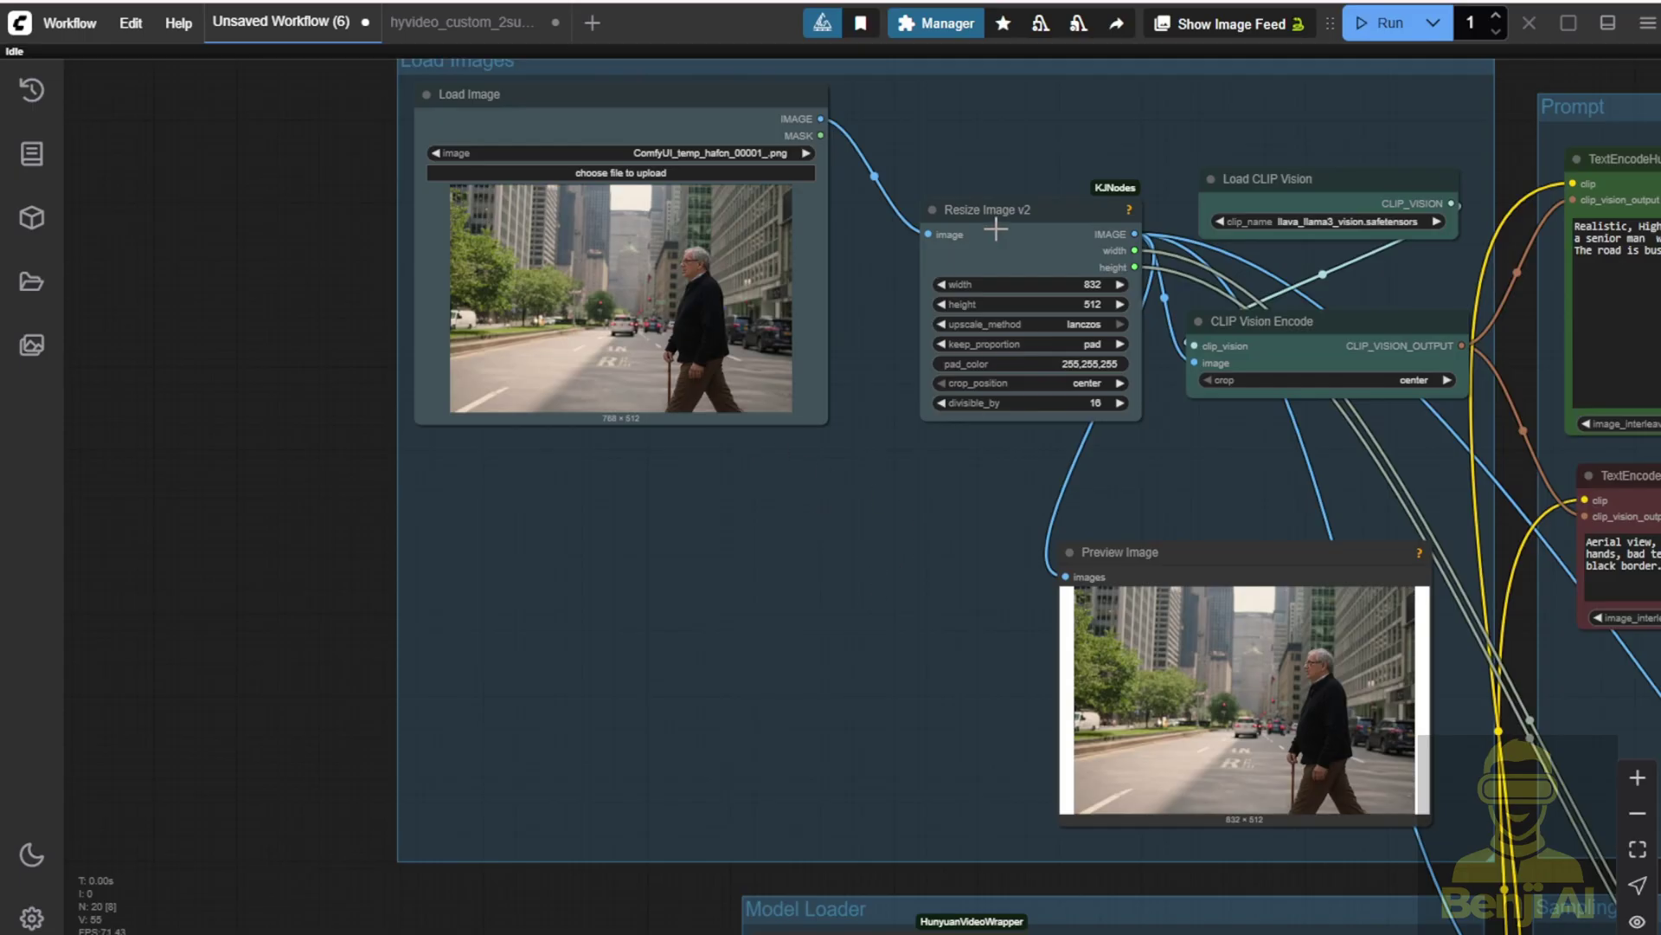
Step: Nudge the Resize Image v2 node slightly left
{"action": "left_click_drag", "start_coordinate": [1006, 224], "coordinate": [970, 241]}
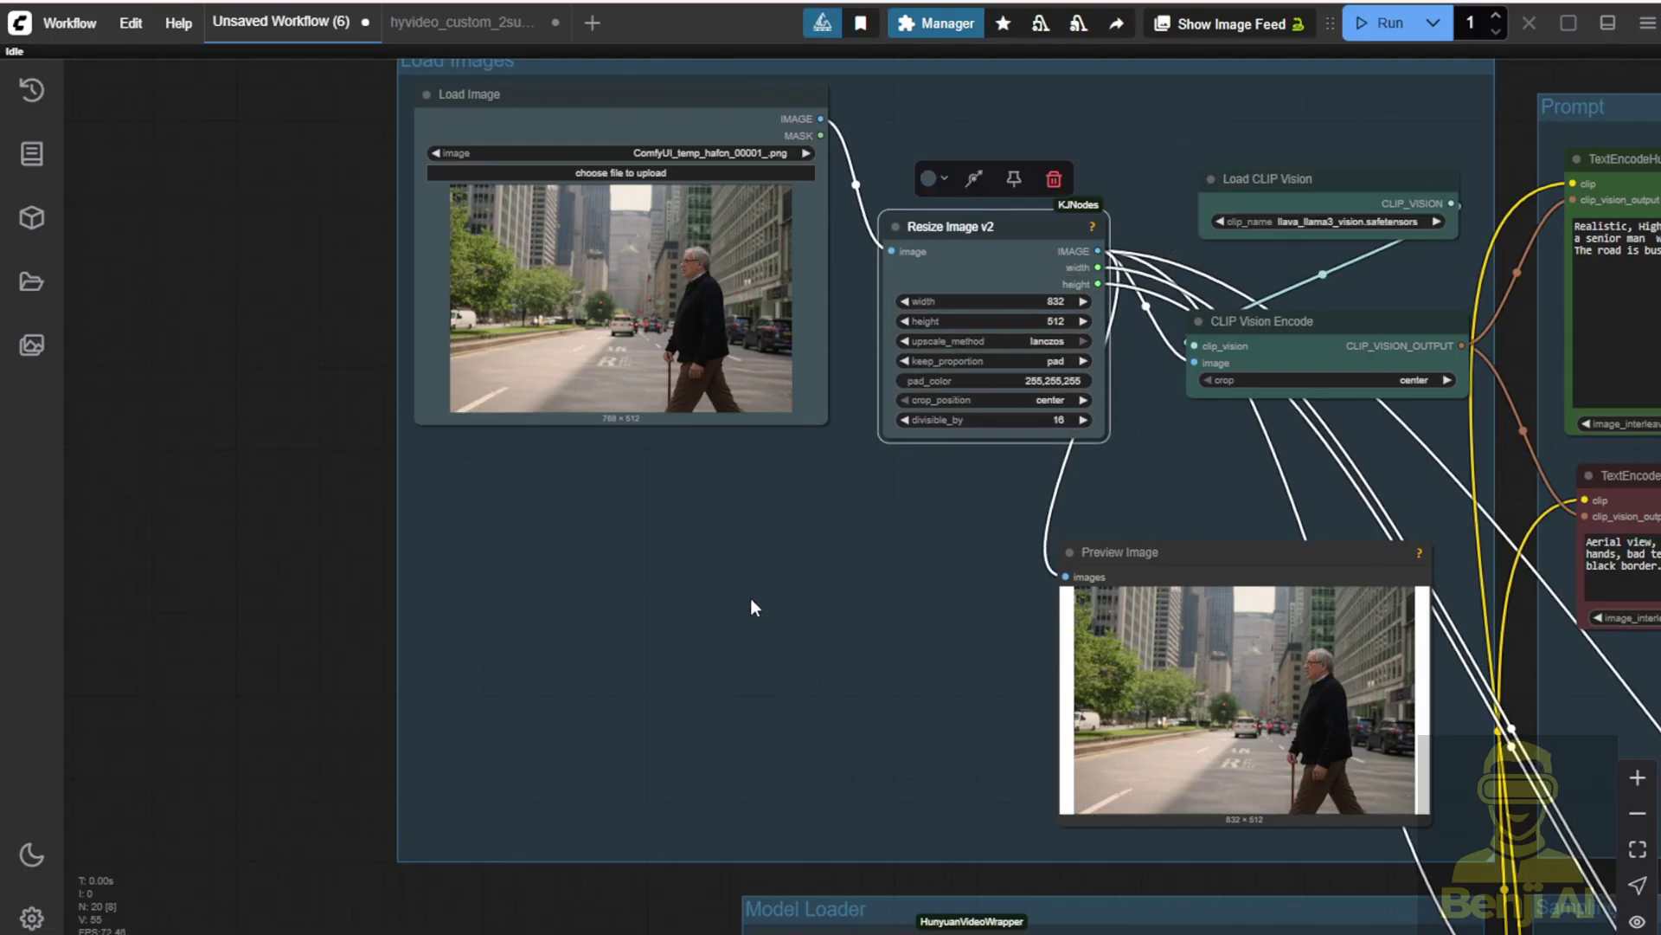
{"action": "left_click_drag", "start_coordinate": [879, 637], "coordinate": [742, 545]}
{"action": "scroll", "coordinate": [1111, 579], "scroll_direction": "up", "scroll_amount": 4}
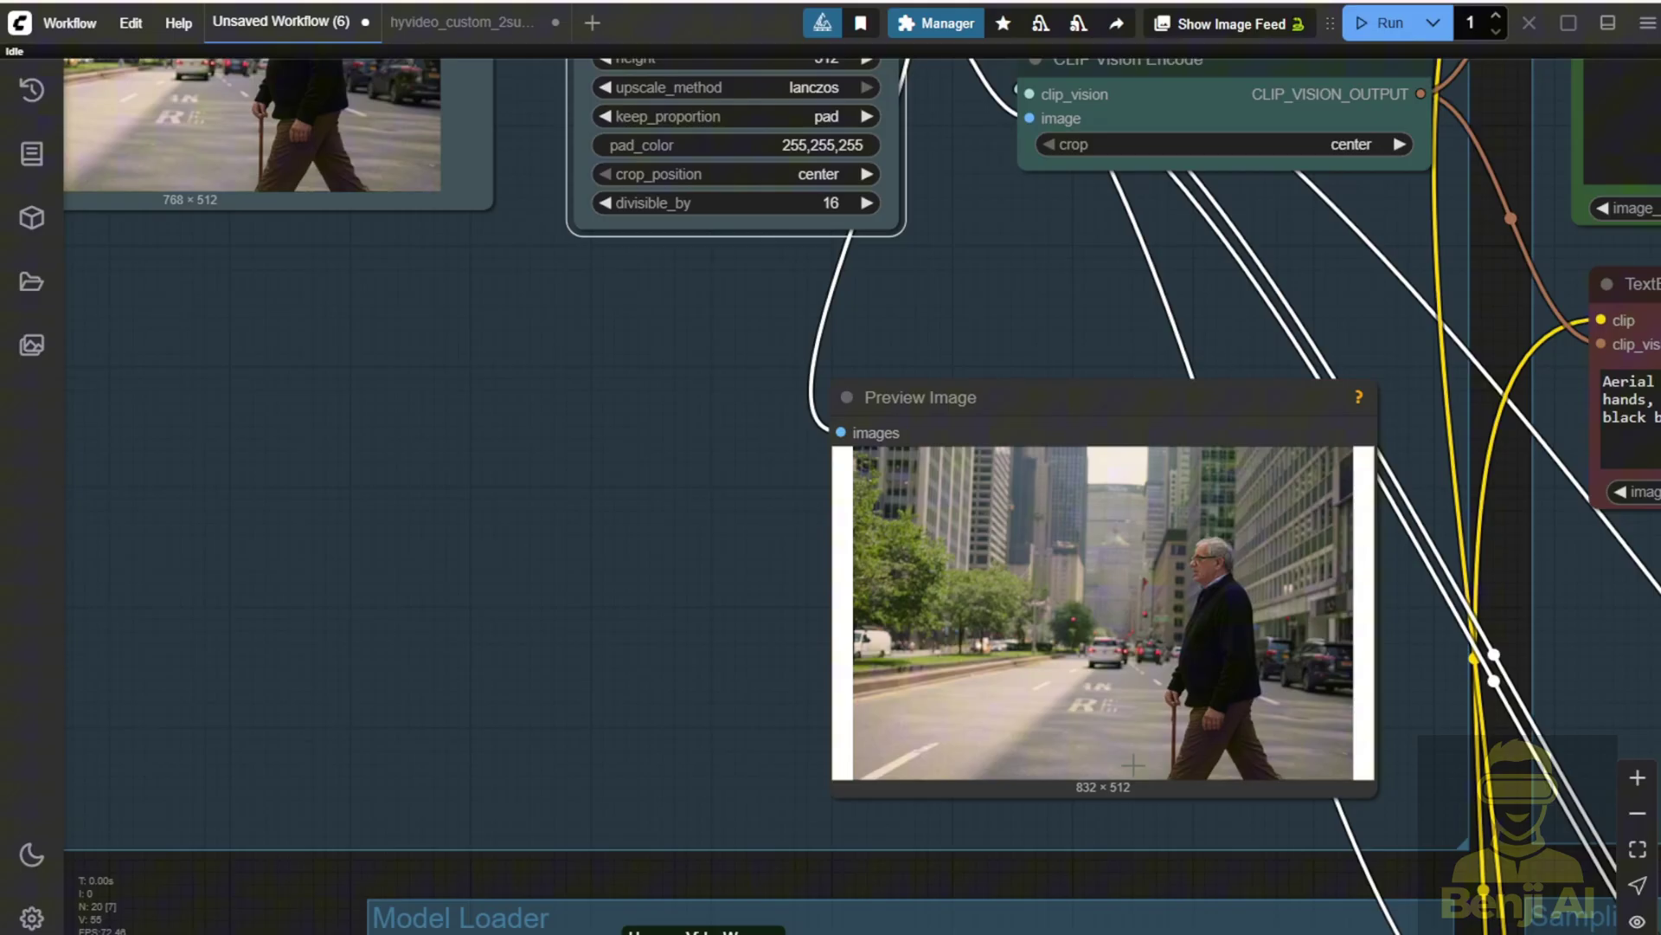
{"action": "left_click_drag", "start_coordinate": [638, 760], "coordinate": [463, 612]}
{"action": "scroll", "coordinate": [1117, 578], "scroll_direction": "up", "scroll_amount": 4}
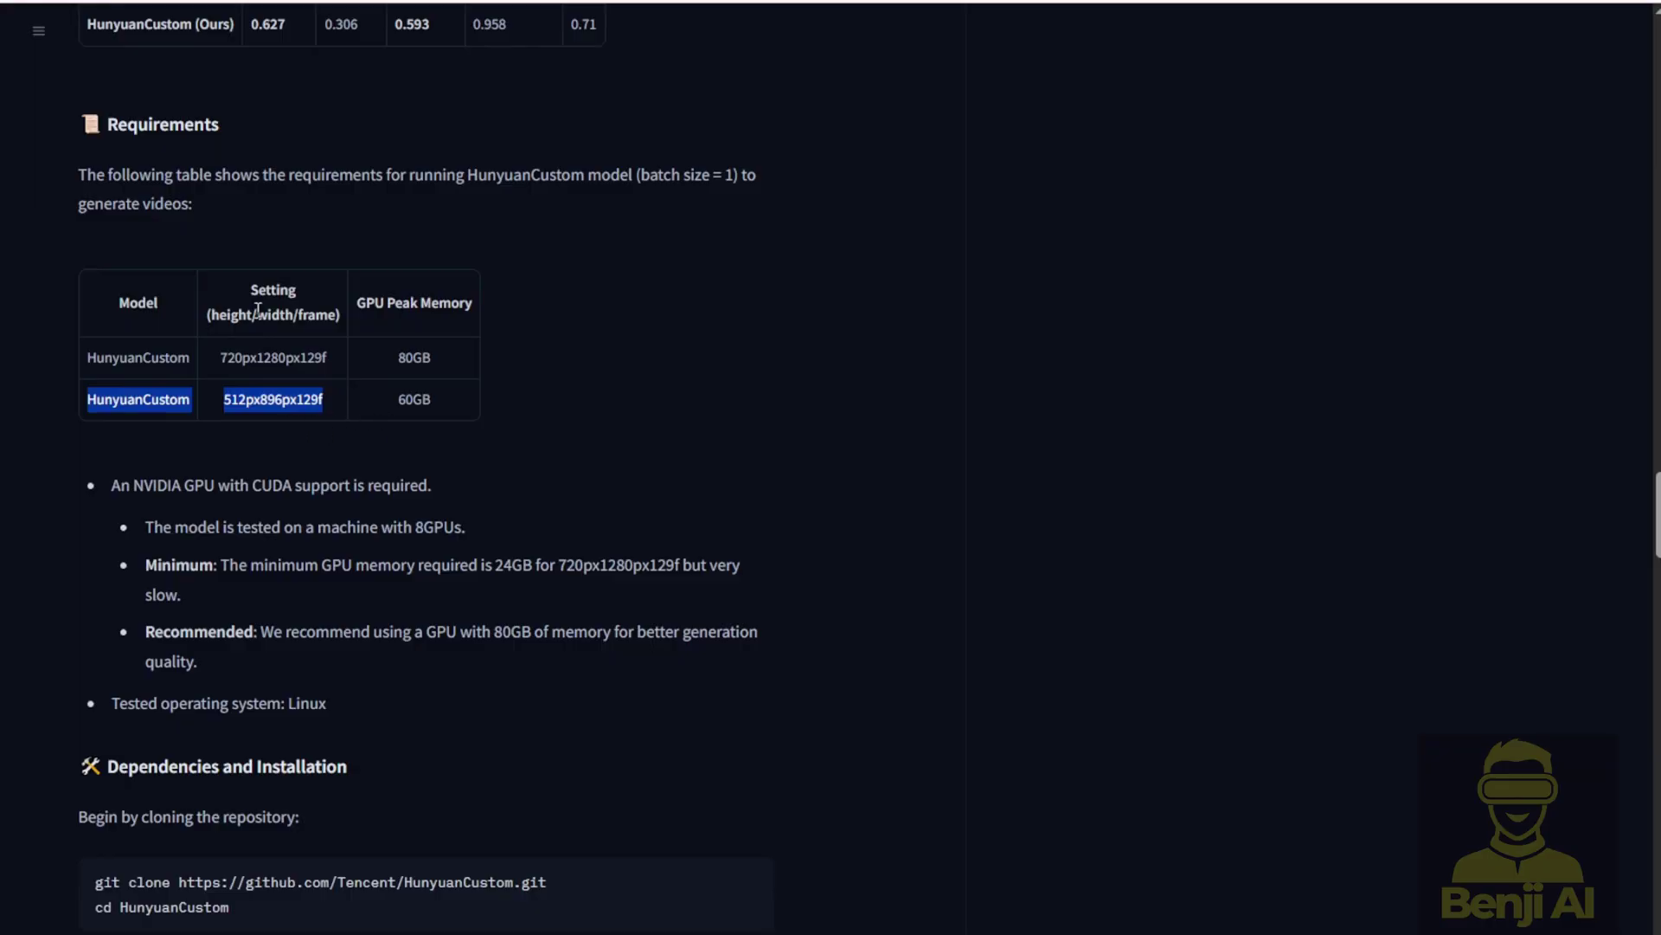
{"action": "double_click", "coordinate": [275, 356]}
{"action": "left_click", "coordinate": [256, 399]}
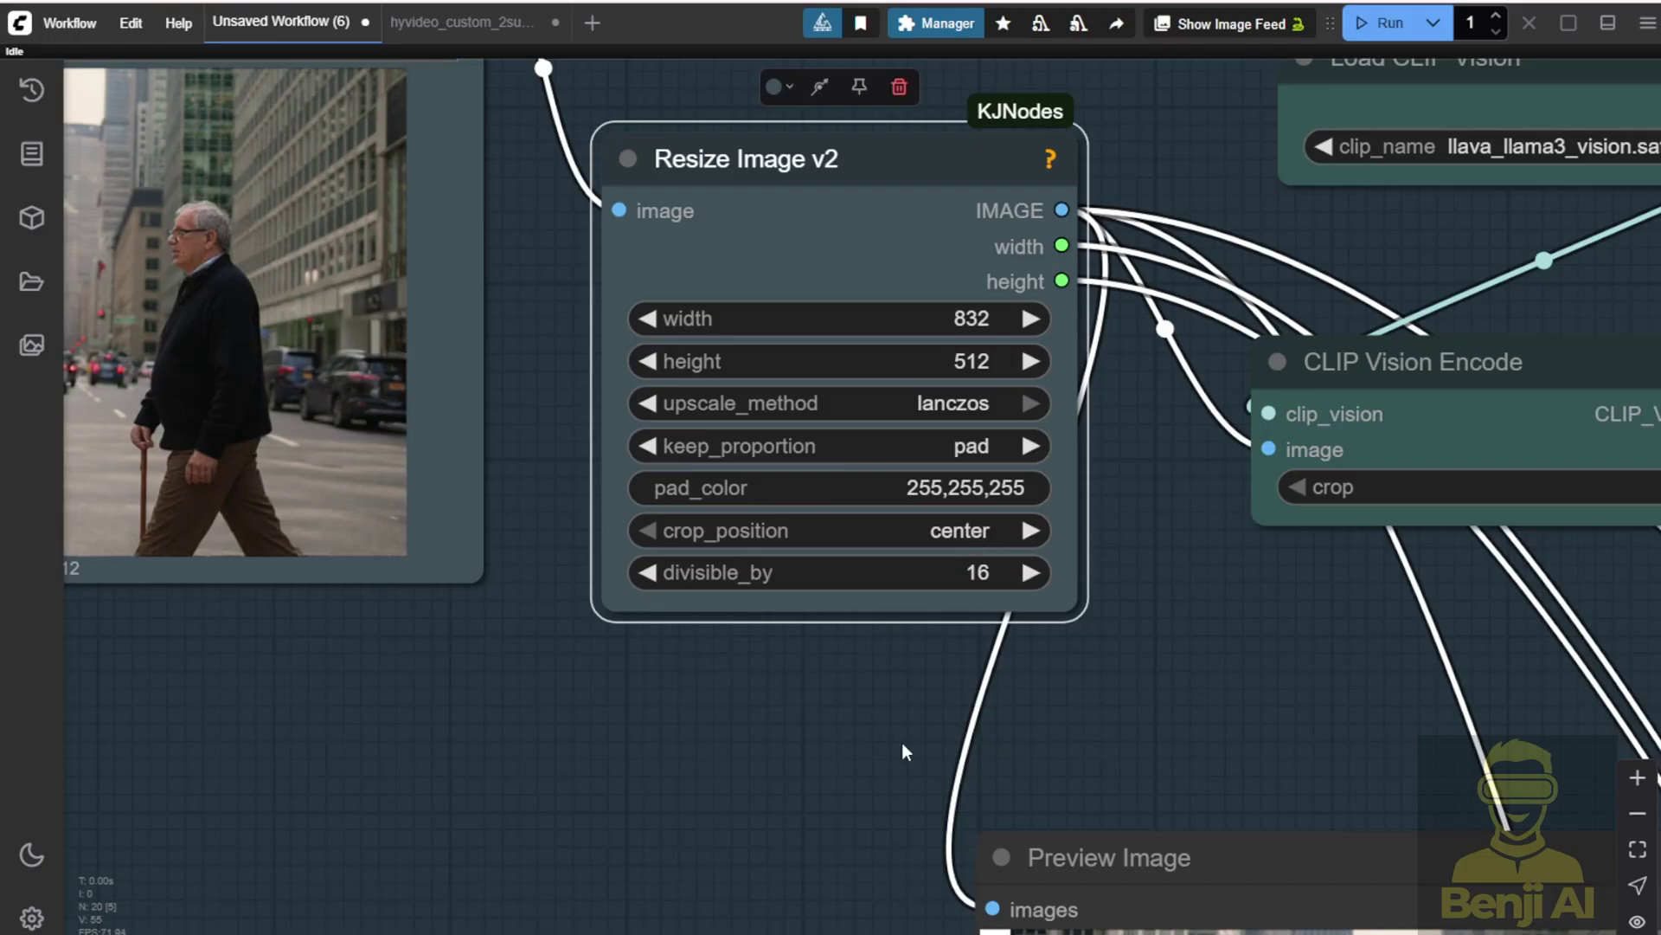
{"action": "scroll", "coordinate": [1238, 760], "scroll_direction": "down", "scroll_amount": 3}
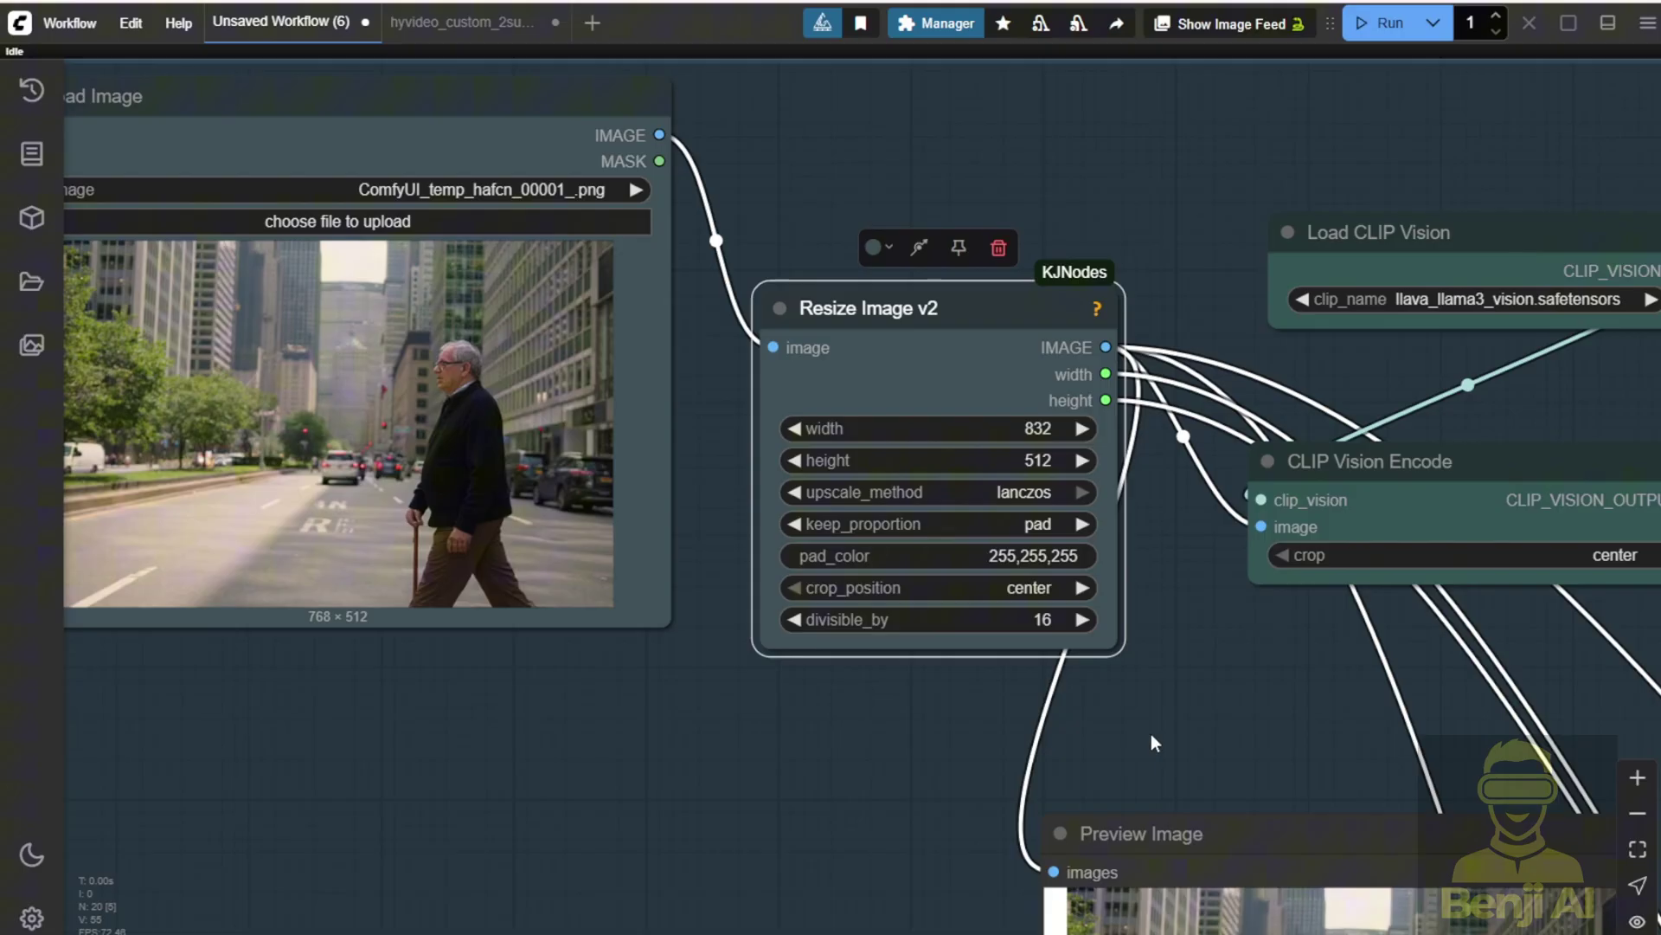
{"action": "scroll", "coordinate": [1154, 735], "scroll_direction": "down", "scroll_amount": 2}
{"action": "left_click_drag", "start_coordinate": [1167, 736], "coordinate": [431, 512]}
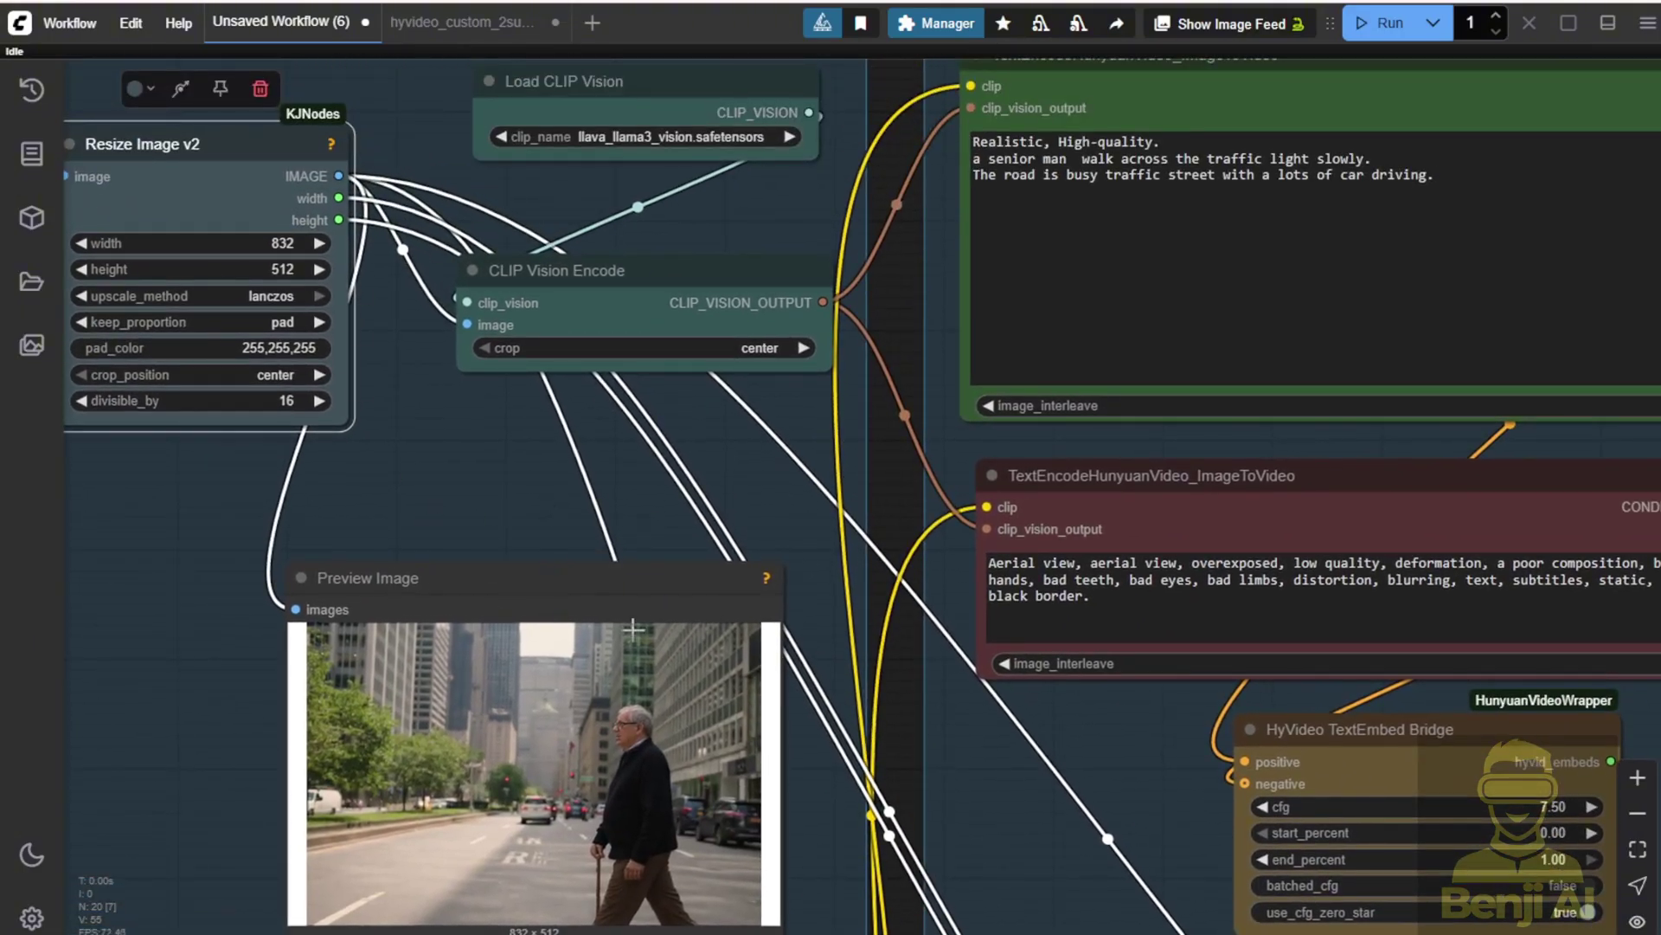
{"action": "left_click_drag", "start_coordinate": [431, 467], "coordinate": [500, 448]}
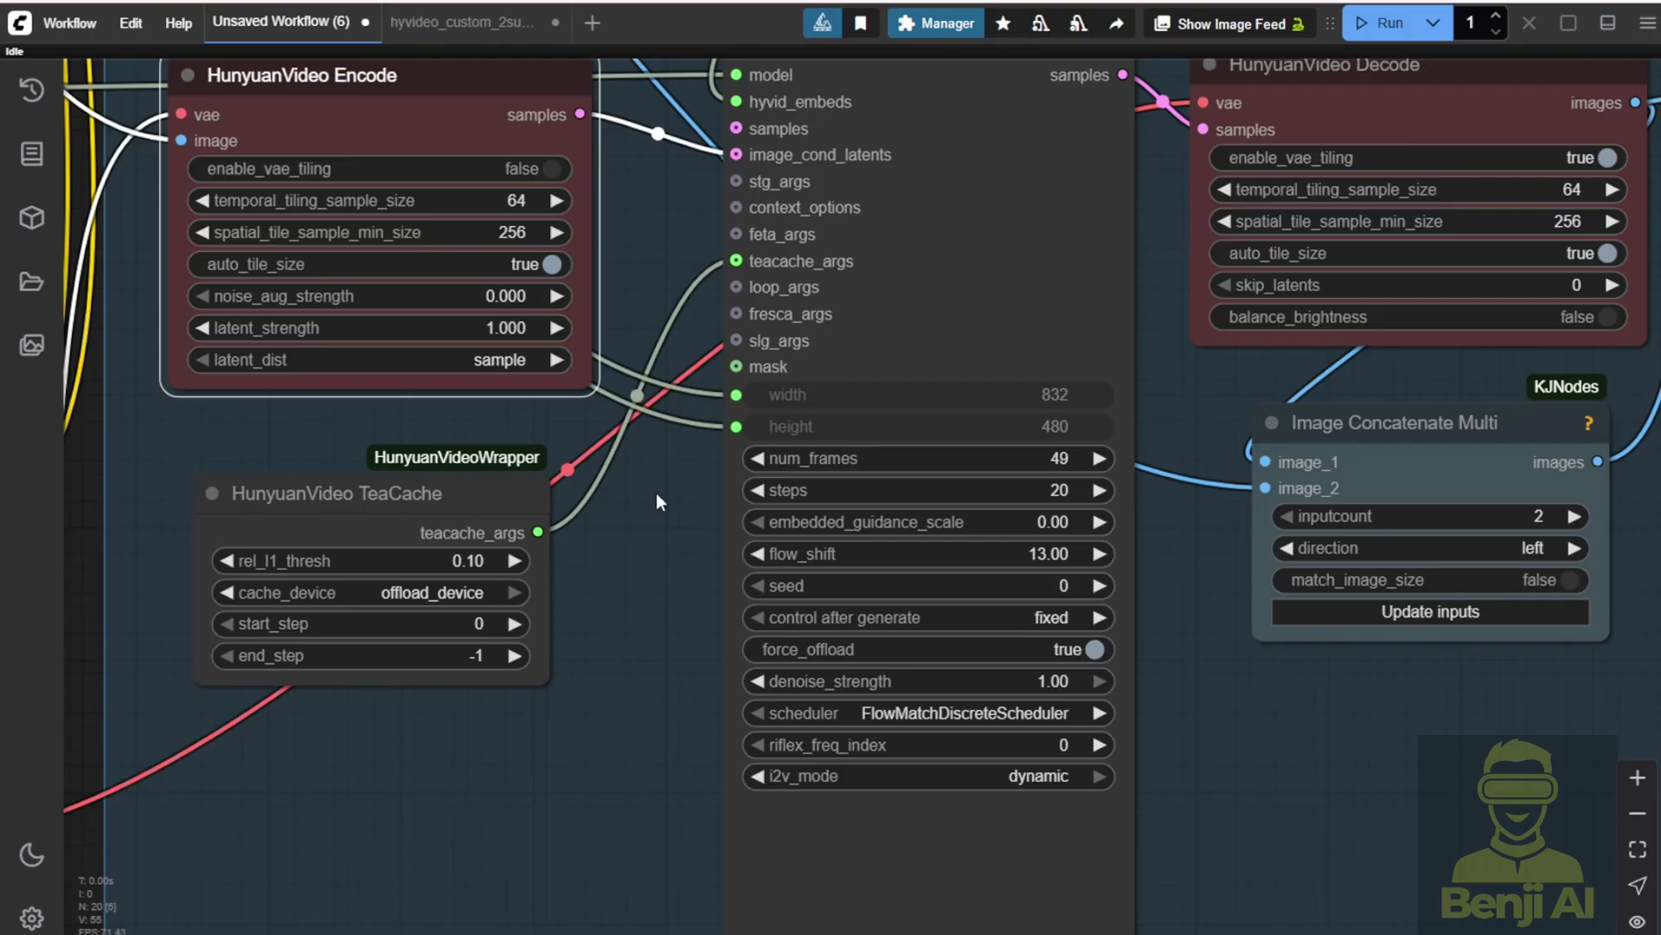
Step: Enter 129 for the HunyuanVideo Sampler's num_frames, keeping 20 steps and flow_shift 13.00
{"action": "scroll", "coordinate": [740, 395], "scroll_direction": "down", "scroll_amount": 7}
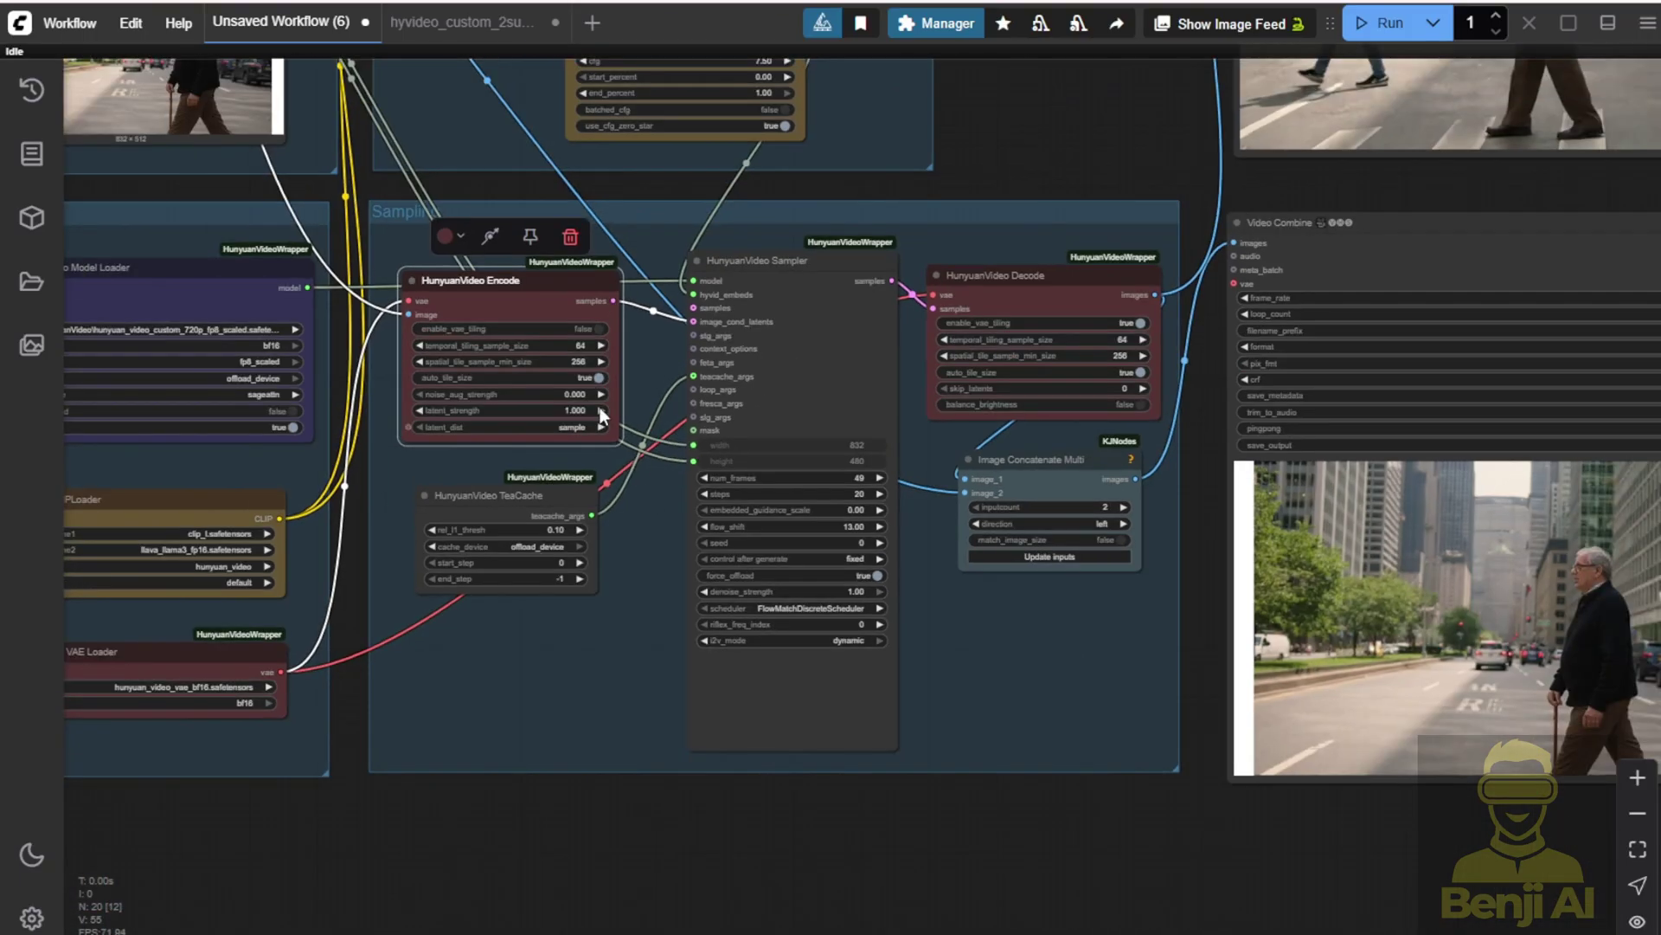
{"action": "left_click_drag", "start_coordinate": [318, 266], "coordinate": [854, 629]}
{"action": "scroll", "coordinate": [650, 229], "scroll_direction": "up", "scroll_amount": 5}
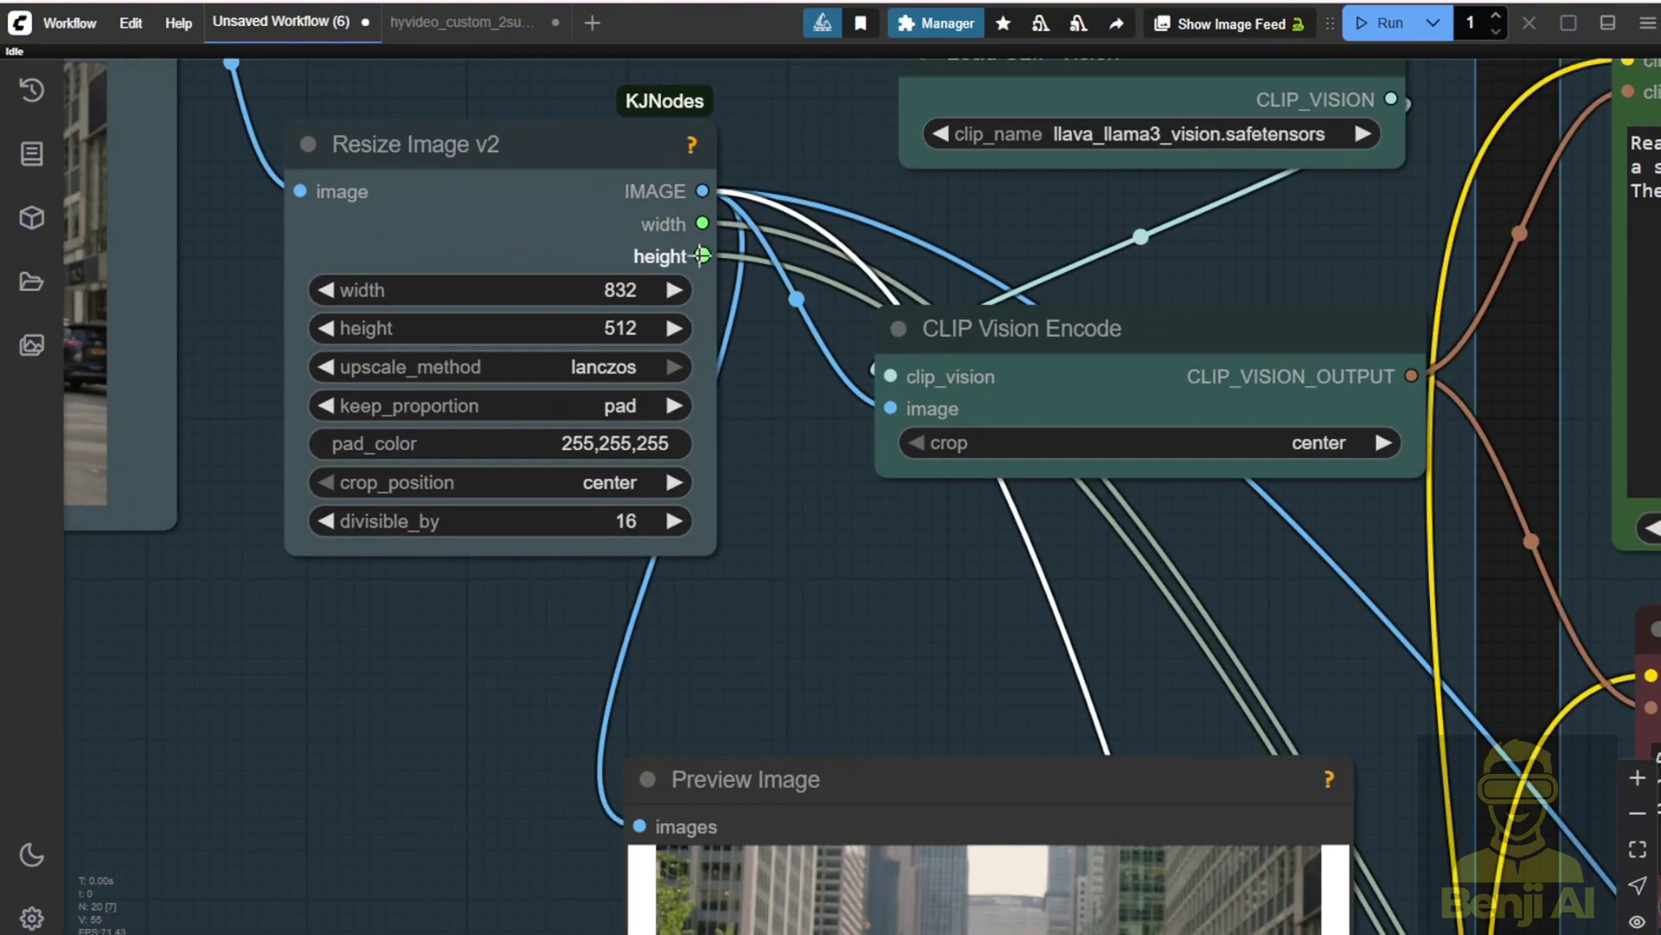
{"action": "left_click_drag", "start_coordinate": [1263, 670], "coordinate": [955, 59]}
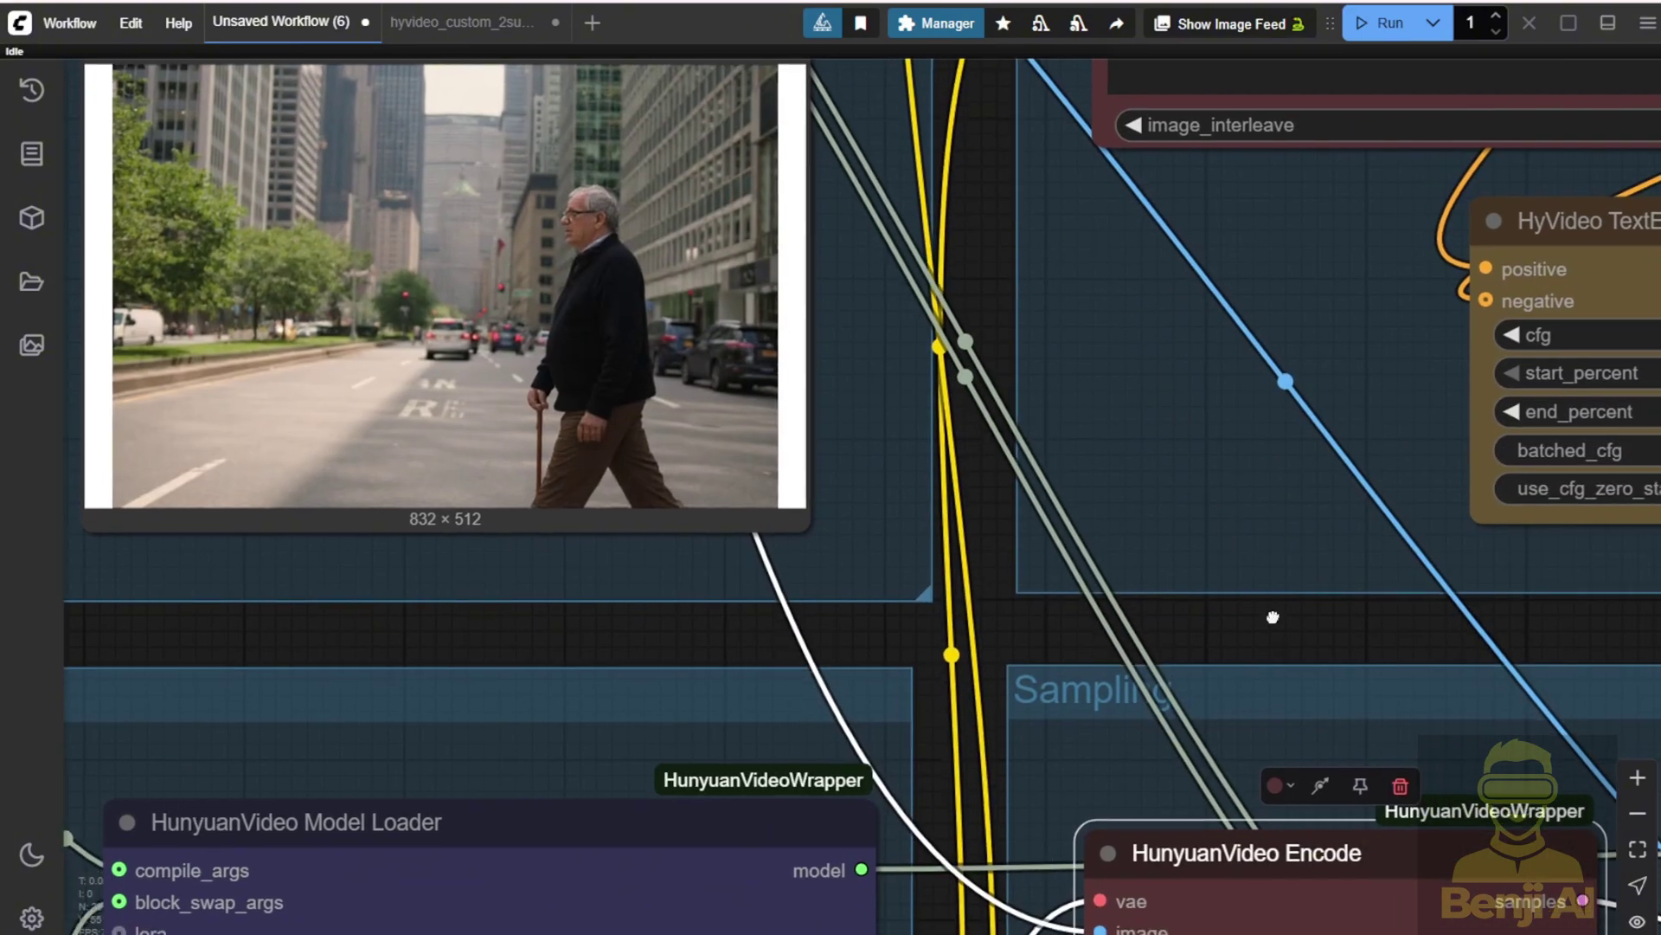
{"action": "left_click_drag", "start_coordinate": [1540, 917], "coordinate": [668, 375]}
{"action": "scroll", "coordinate": [668, 376], "scroll_direction": "down", "scroll_amount": 1}
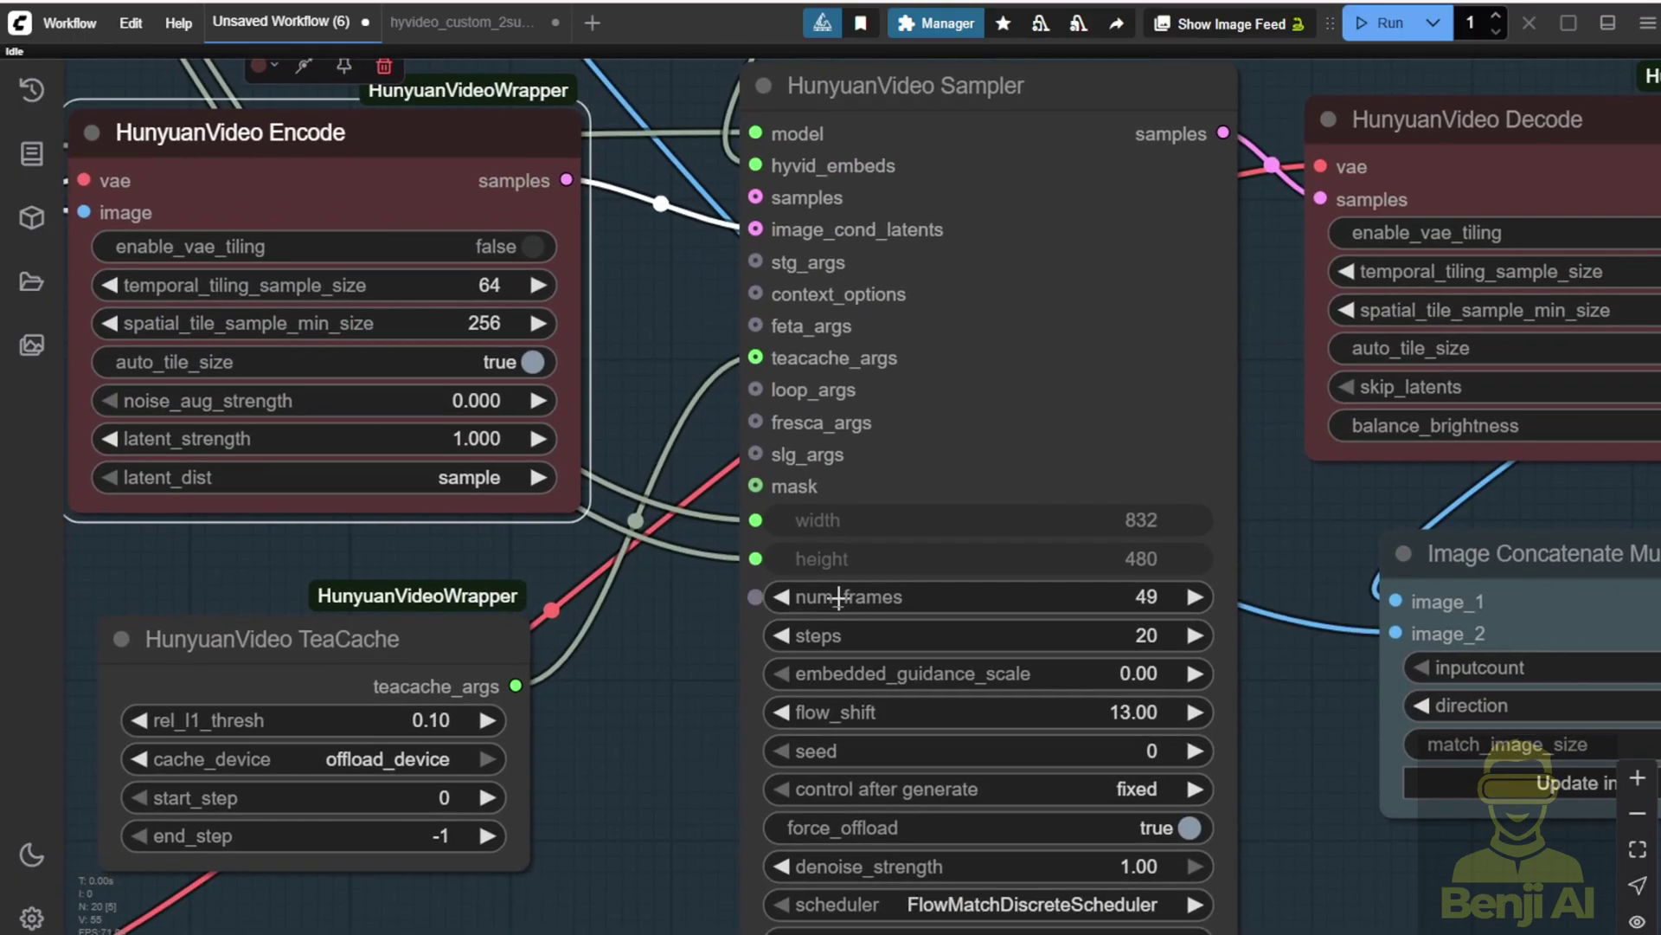
{"action": "left_click", "coordinate": [1130, 605]}
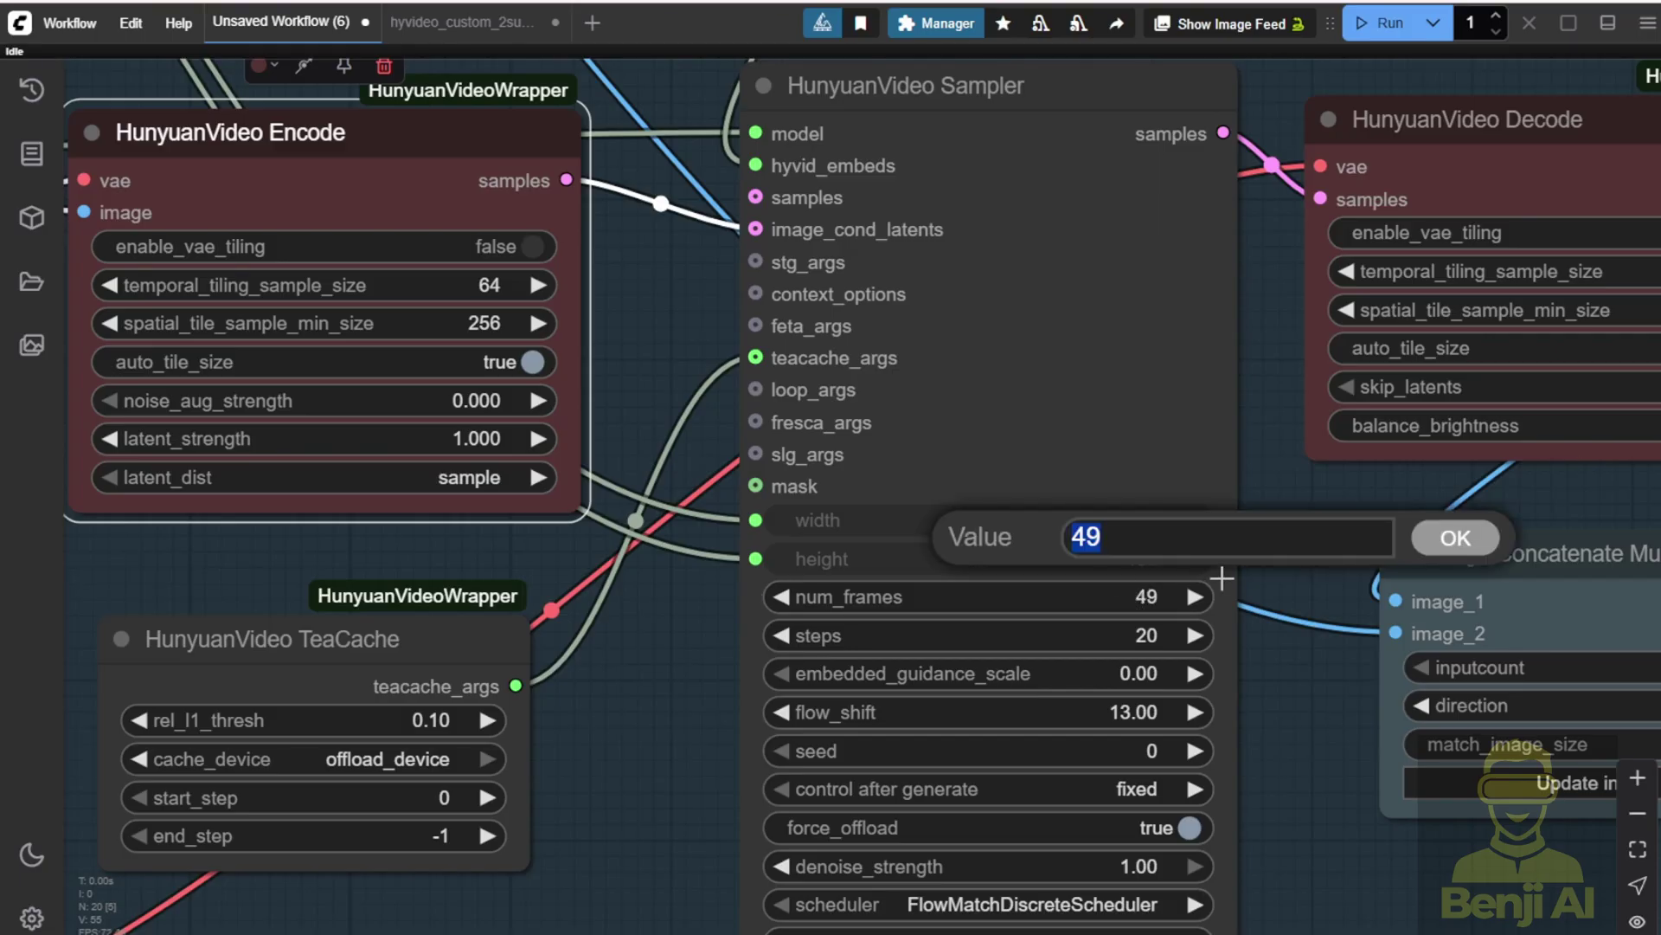
{"action": "type", "text": "129"}
{"action": "key", "text": "Return"}
{"action": "scroll", "coordinate": [1221, 578], "scroll_direction": "down", "scroll_amount": 1}
{"action": "left_click_drag", "start_coordinate": [1203, 597], "coordinate": [871, 816]}
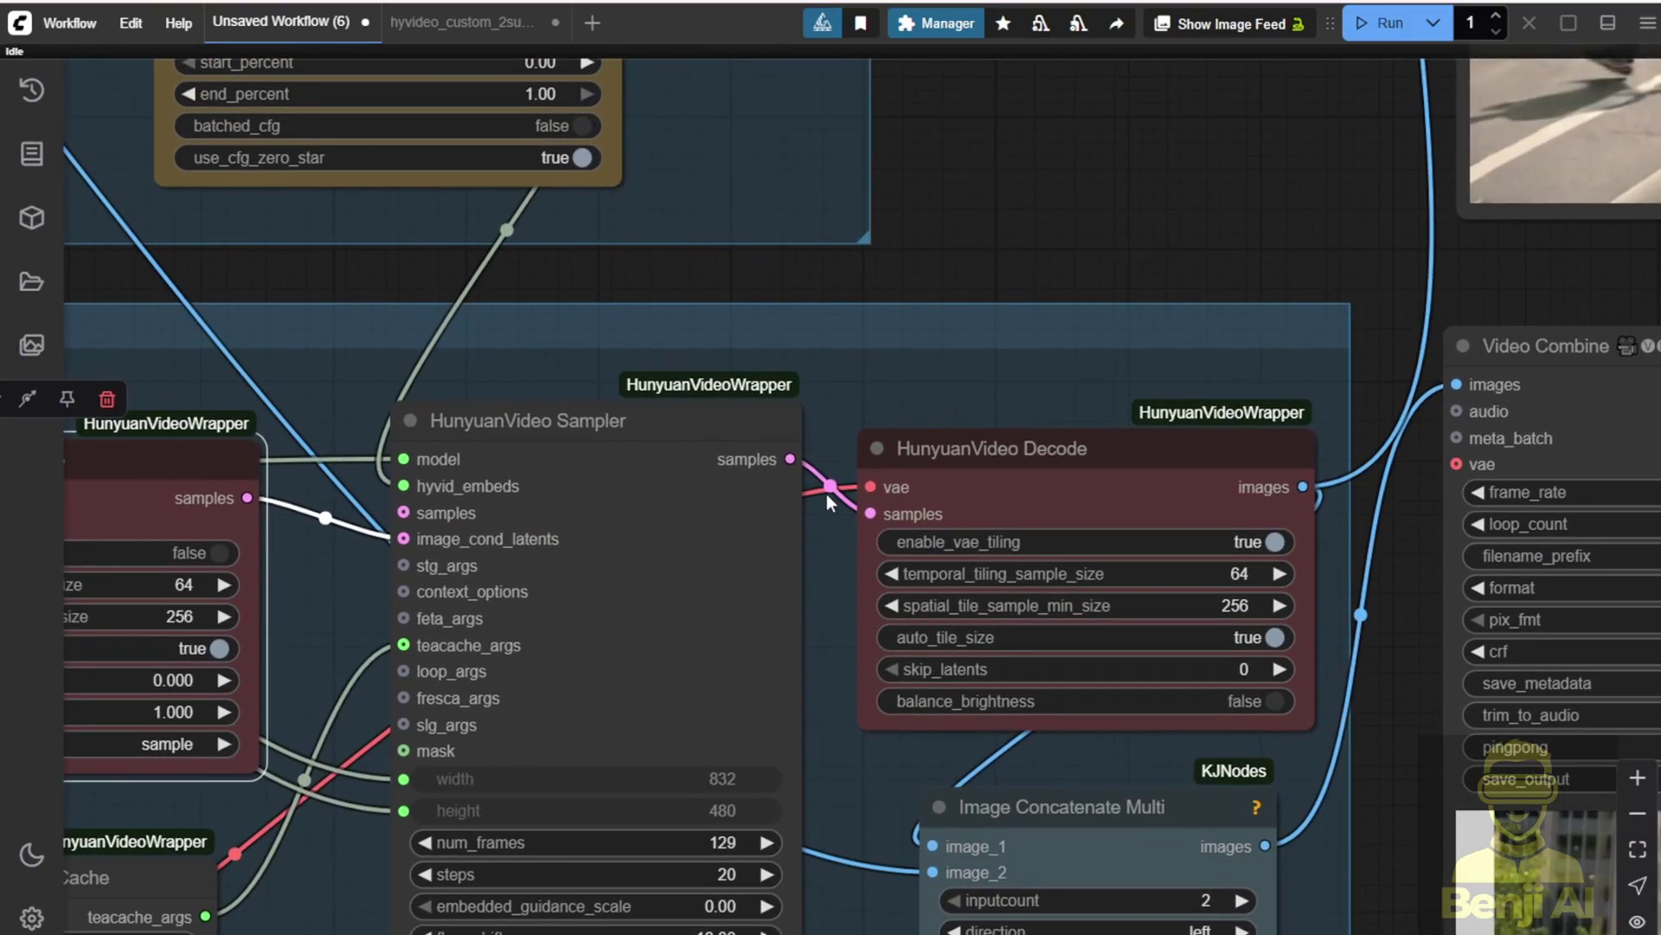
{"action": "left_click", "coordinate": [982, 431]}
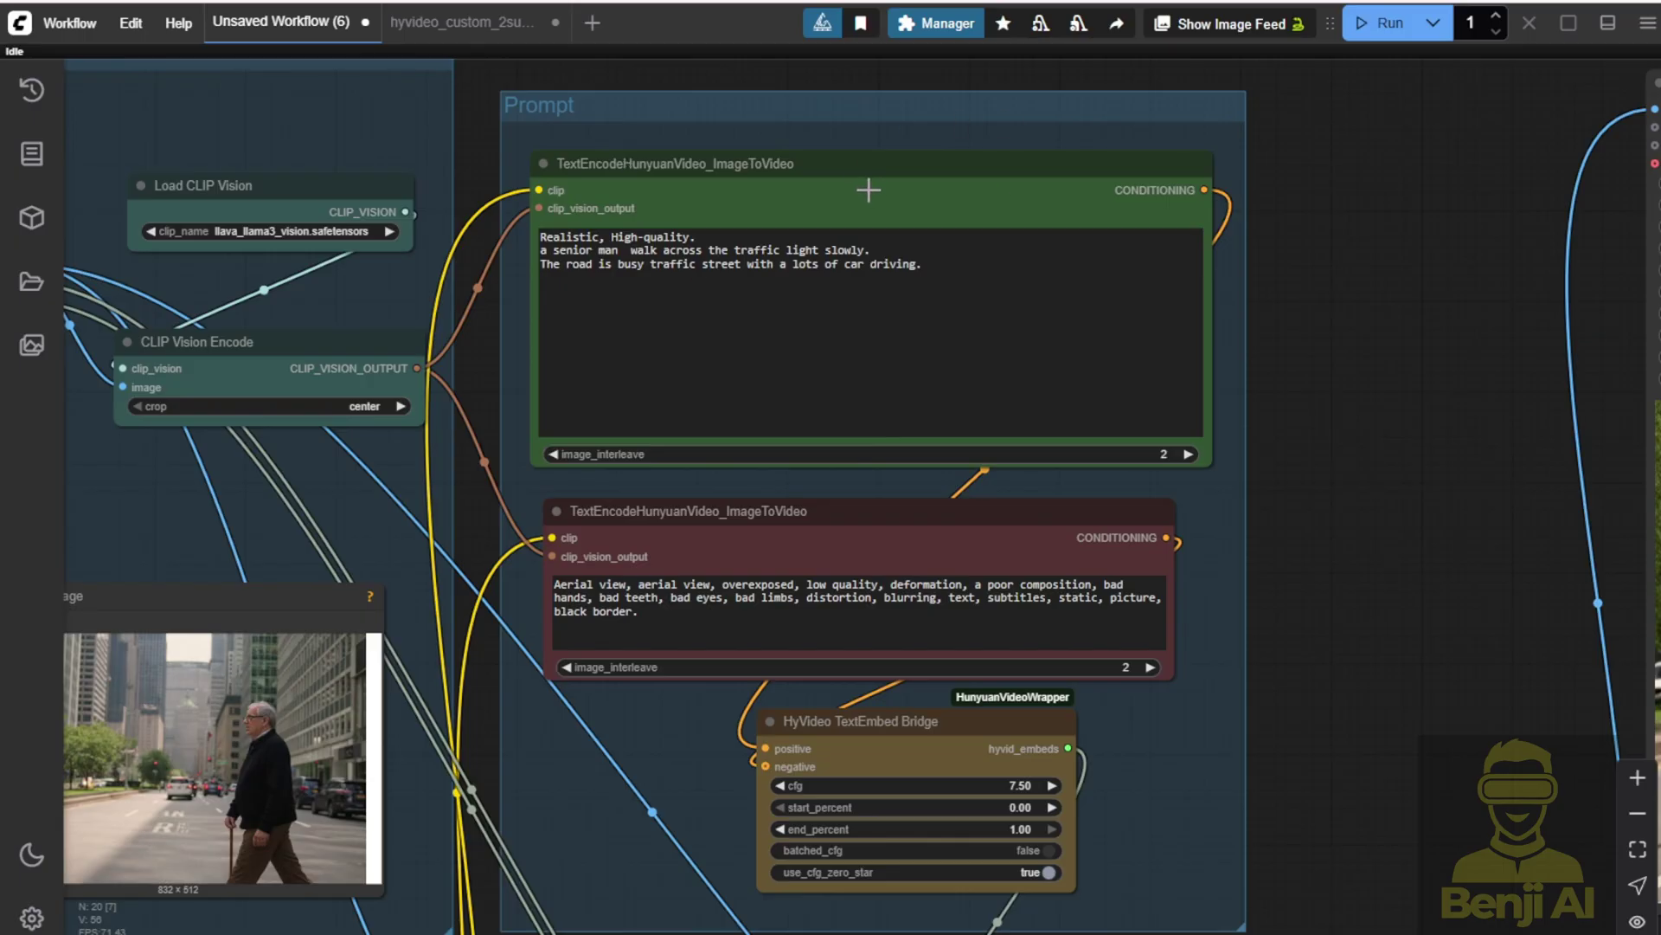
{"action": "scroll", "coordinate": [545, 165], "scroll_direction": "up", "scroll_amount": 3}
{"action": "scroll", "coordinate": [554, 160], "scroll_direction": "up", "scroll_amount": 2}
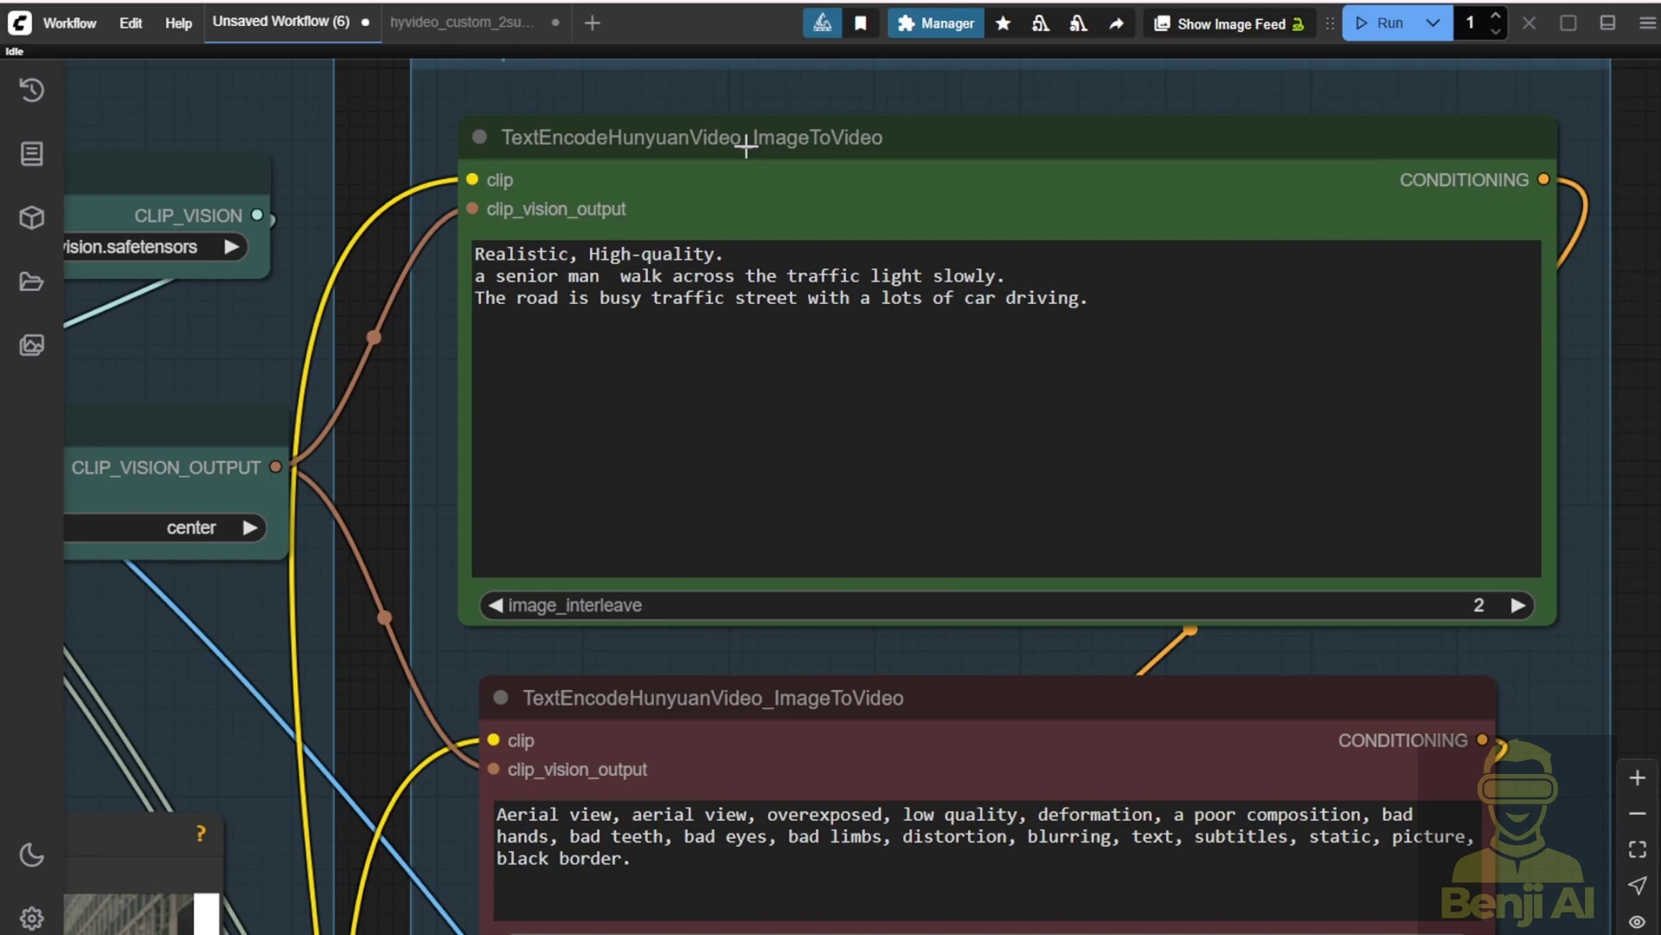
{"action": "left_click", "coordinate": [909, 138]}
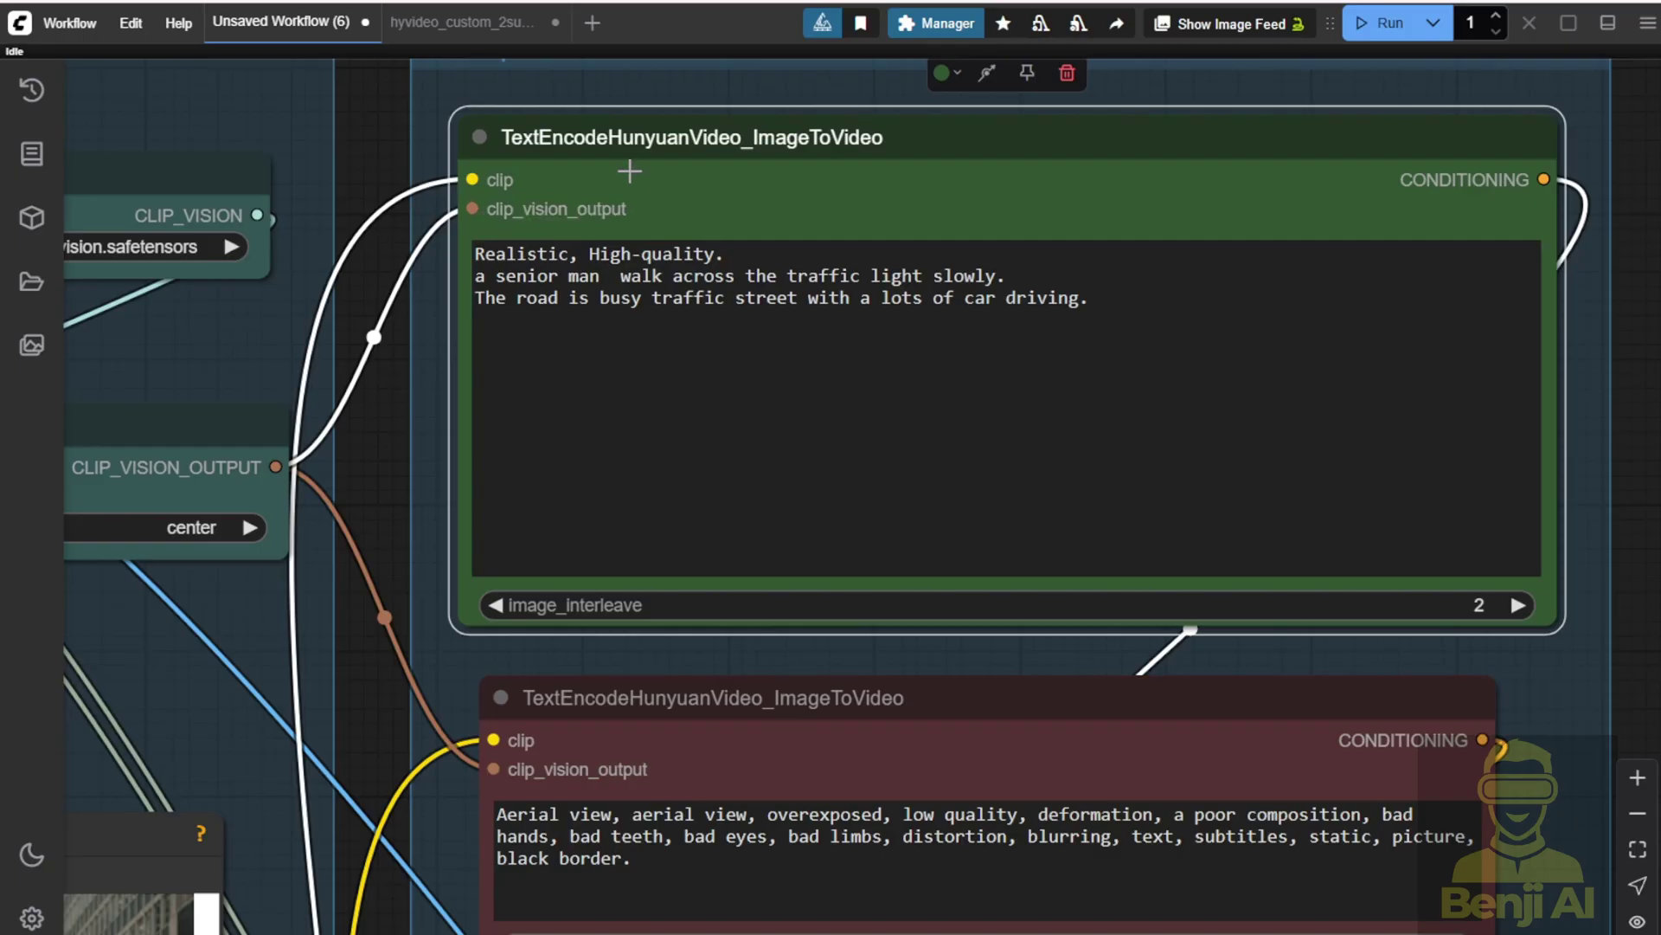
{"action": "left_click_drag", "start_coordinate": [365, 470], "coordinate": [1042, 421]}
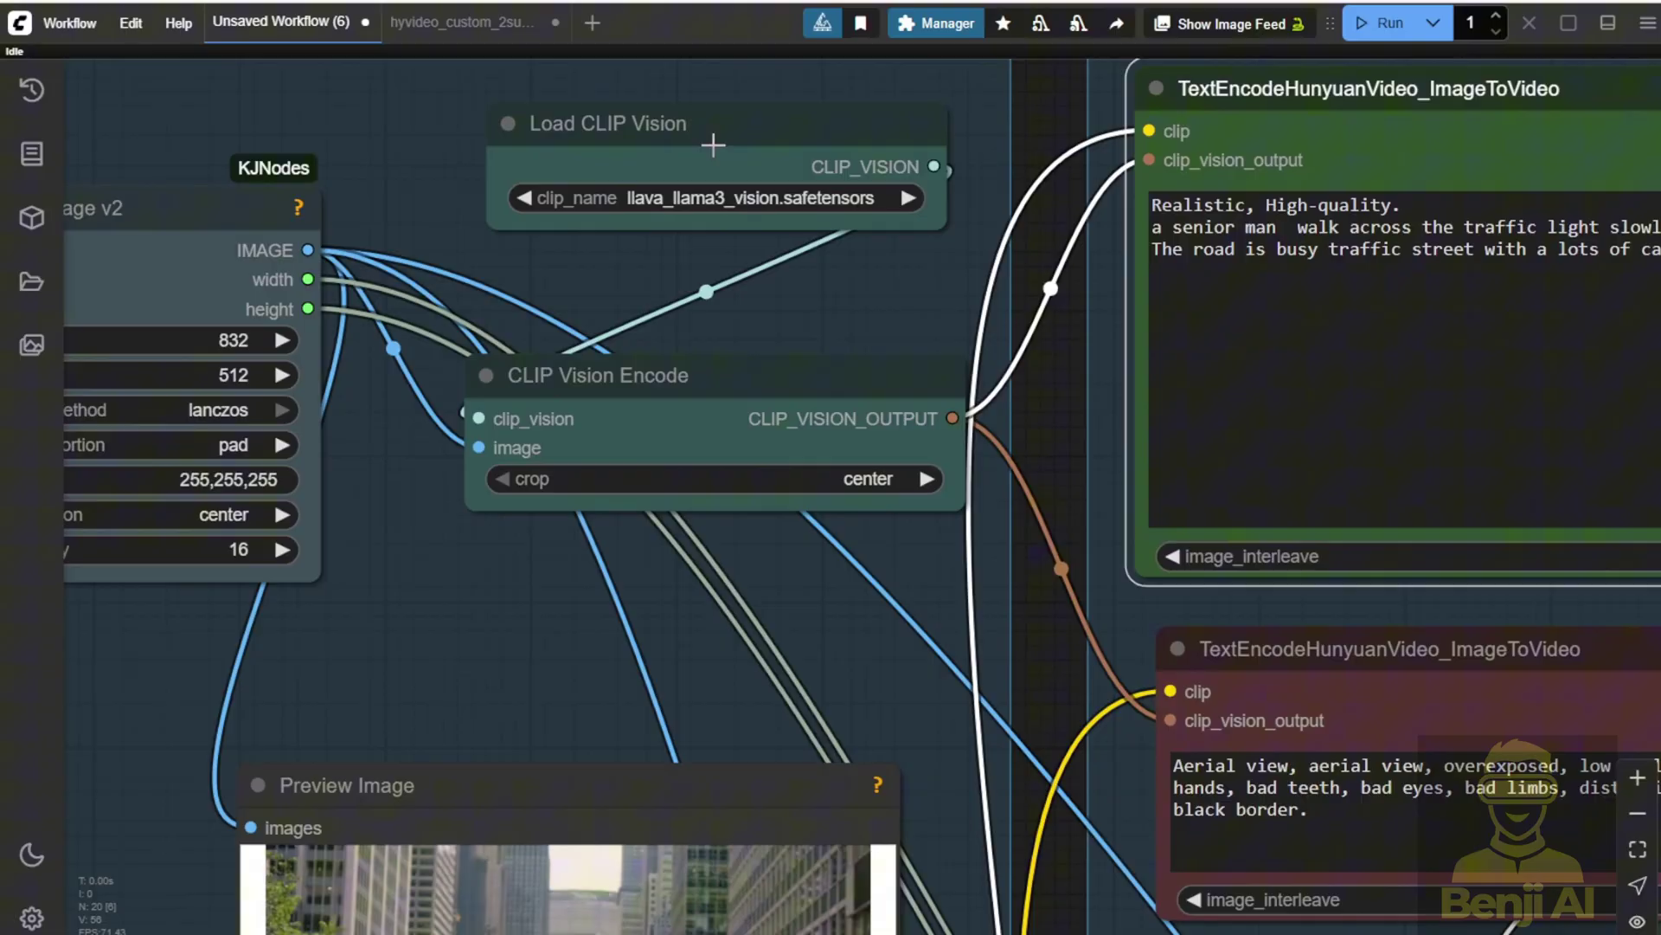
{"action": "left_click_drag", "start_coordinate": [936, 216], "coordinate": [767, 223]}
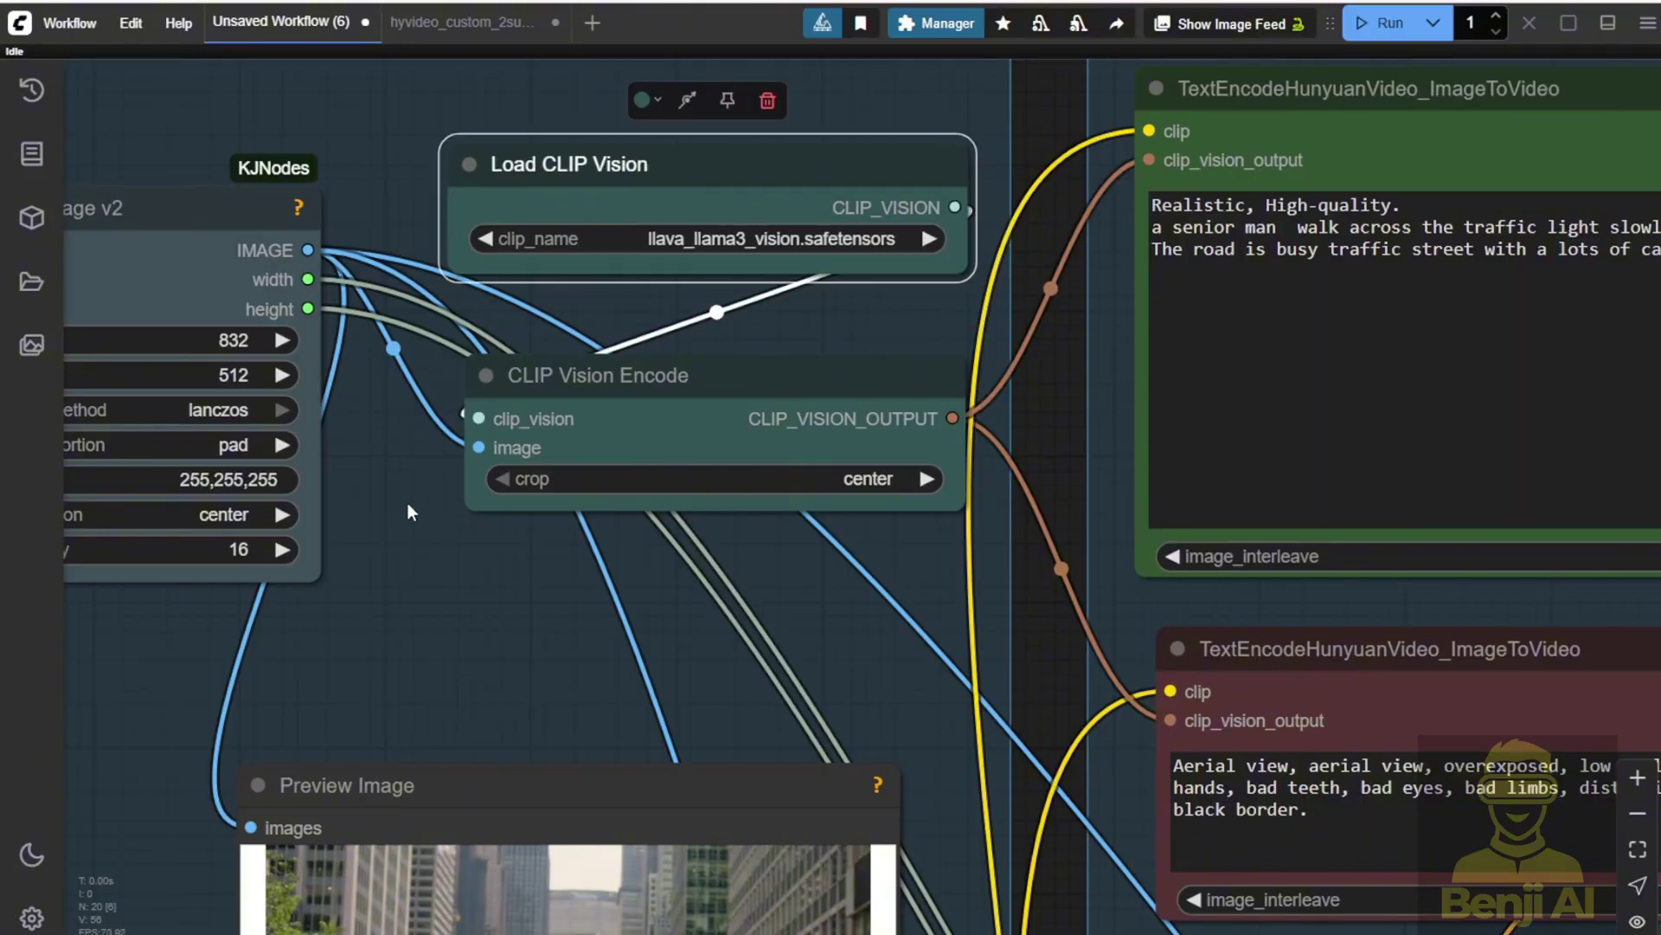
{"action": "scroll", "coordinate": [448, 621], "scroll_direction": "down", "scroll_amount": 1}
{"action": "left_click_drag", "start_coordinate": [449, 621], "coordinate": [457, 210]}
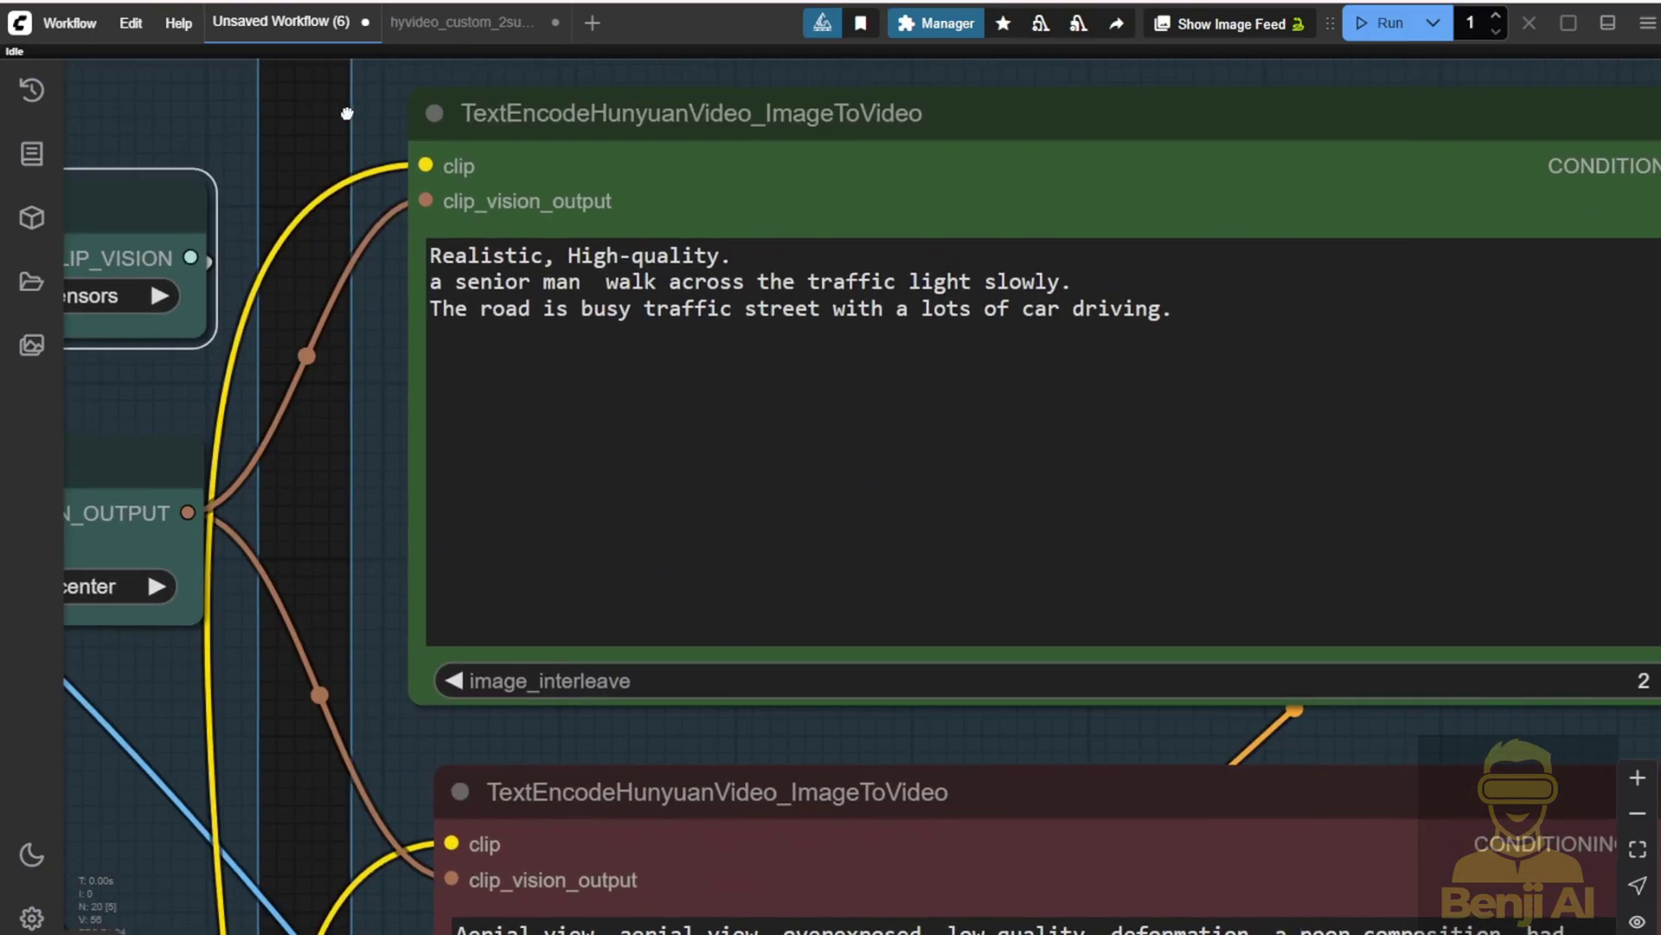
{"action": "left_click_drag", "start_coordinate": [347, 113], "coordinate": [314, 117]}
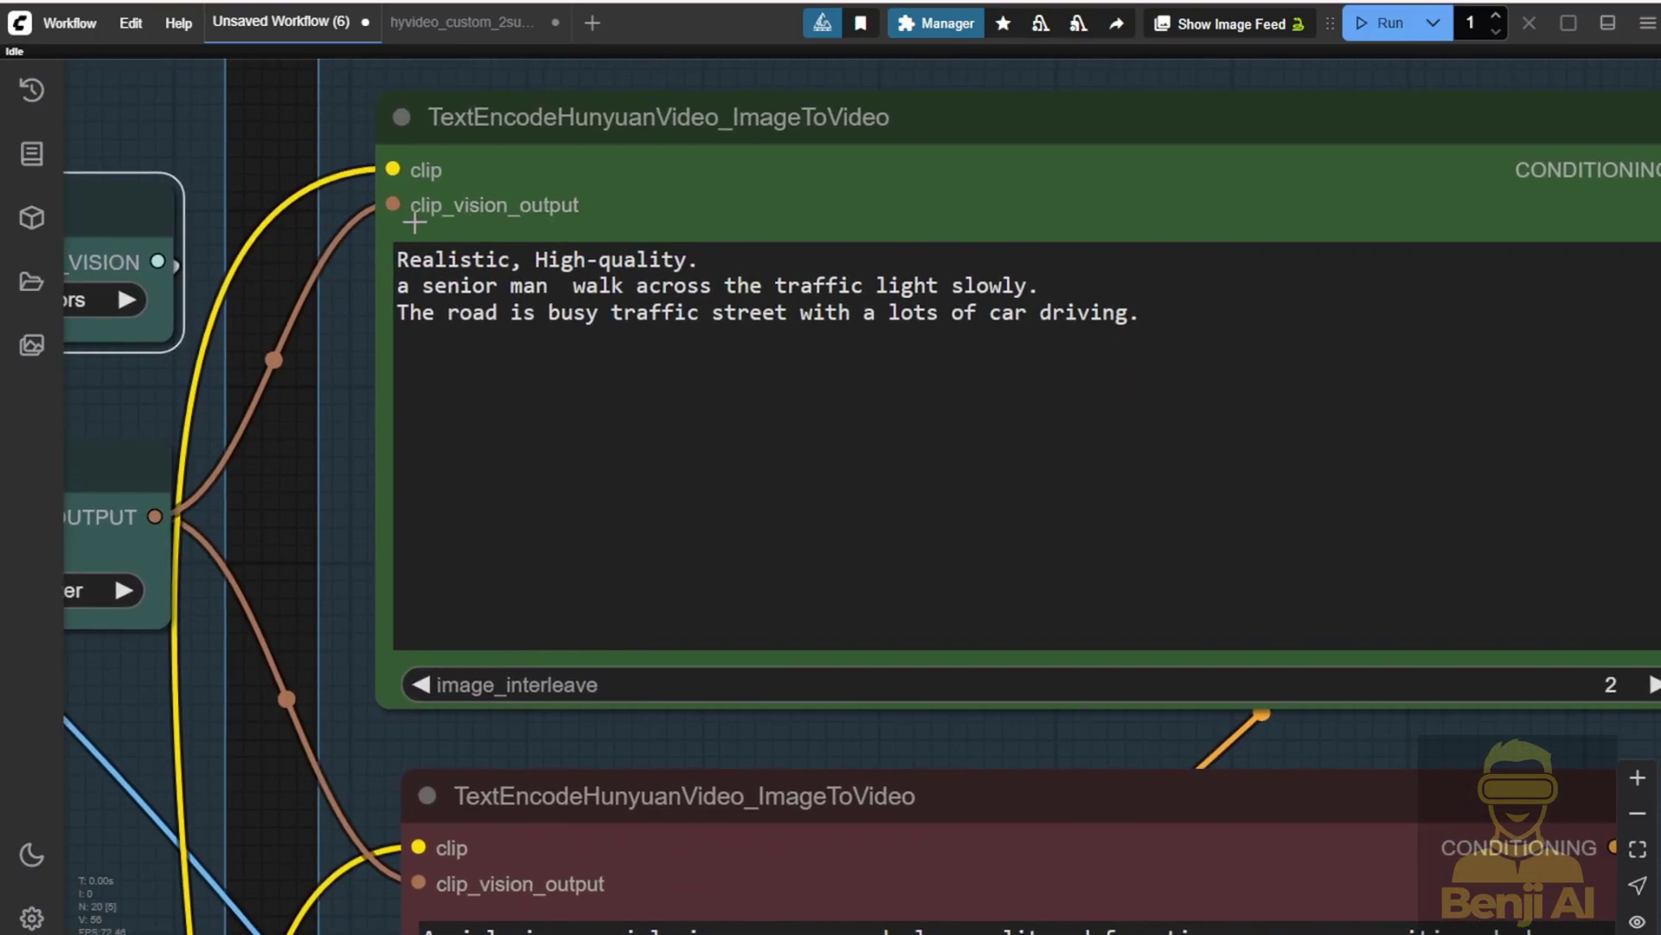
{"action": "left_click", "coordinate": [400, 285]}
{"action": "left_click_drag", "start_coordinate": [400, 285], "coordinate": [523, 287]}
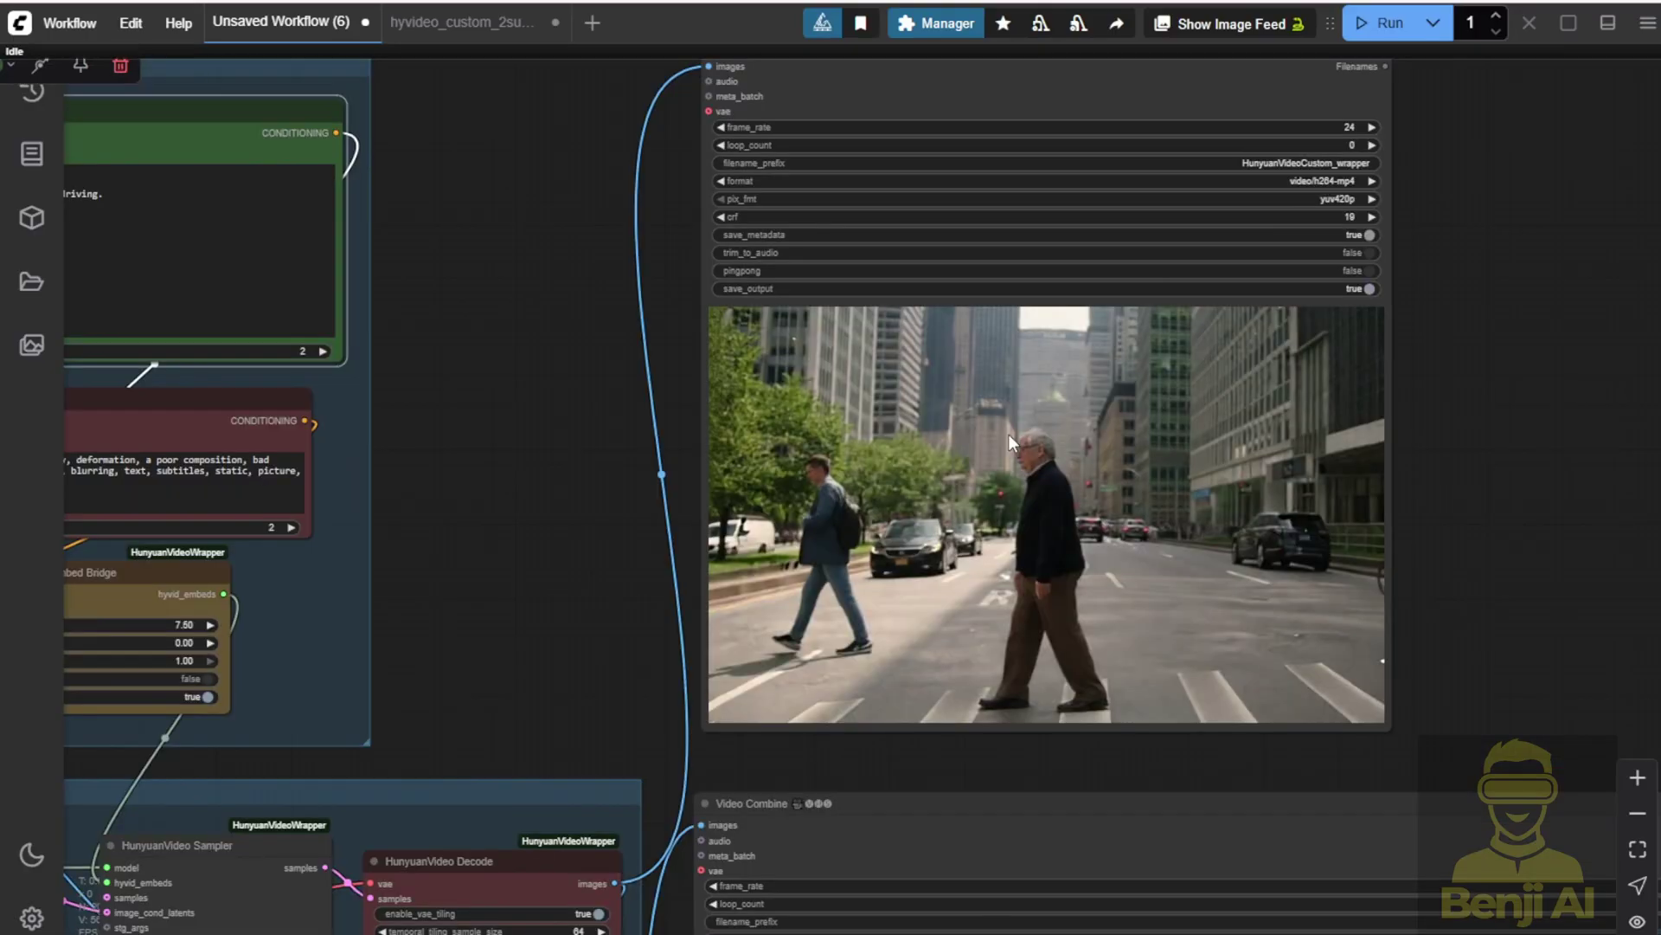
Step: Resume the Video Combine preview and shrink the senior man's Preview Image node
{"action": "right_click", "coordinate": [1009, 434]}
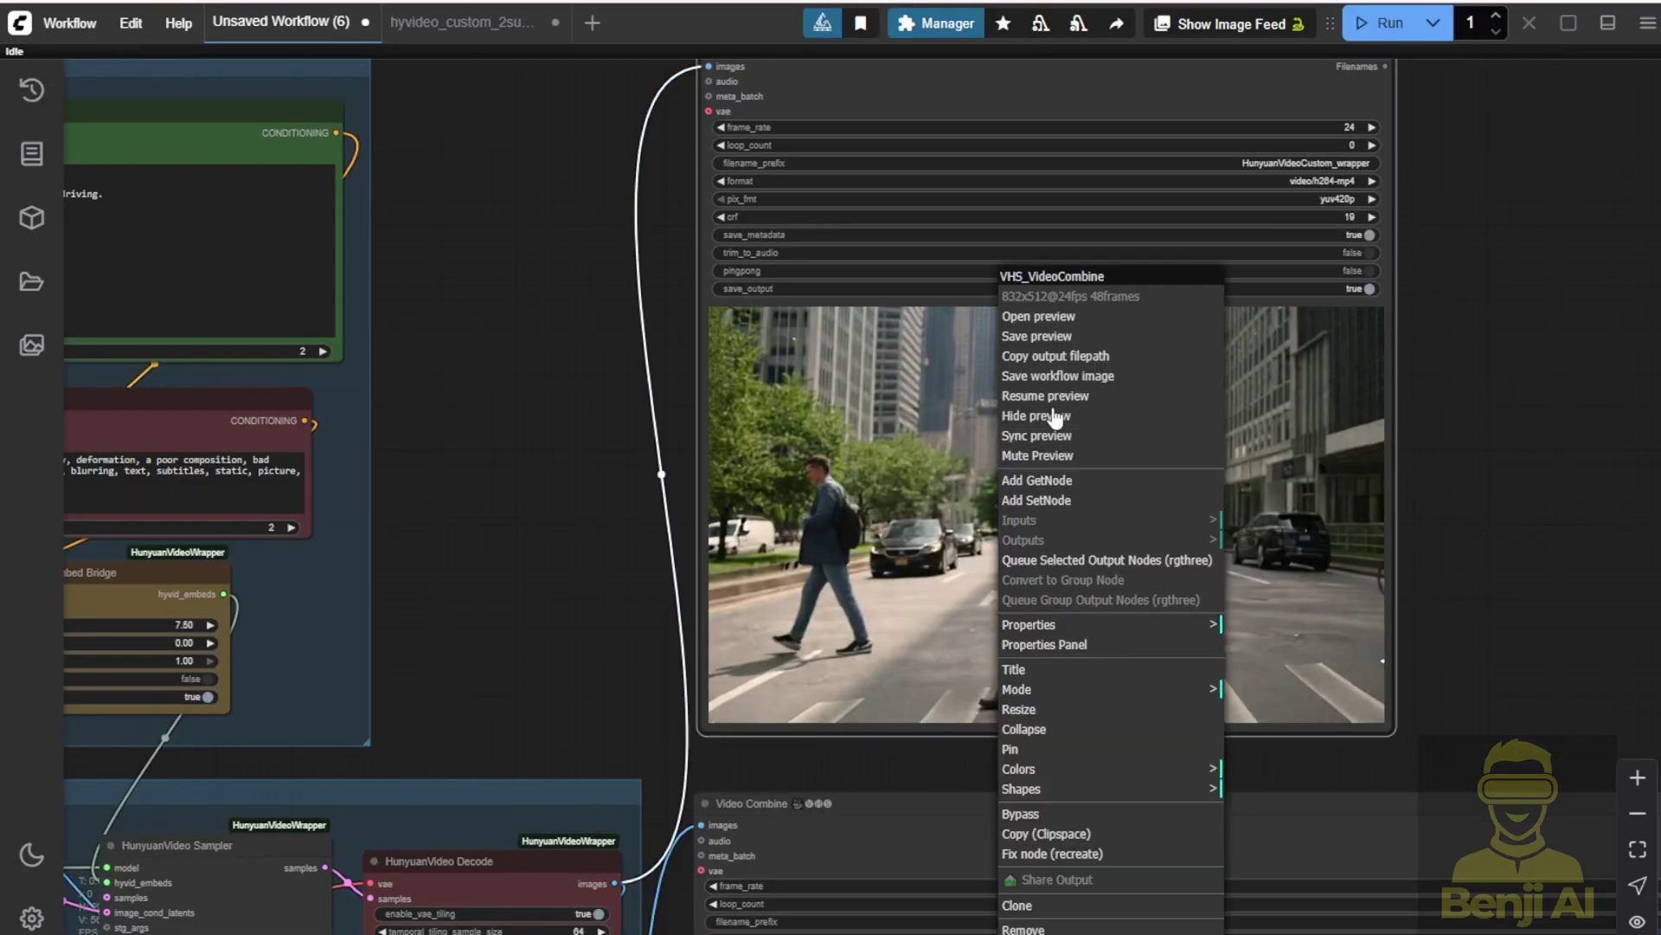
{"action": "left_click", "coordinate": [1073, 396]}
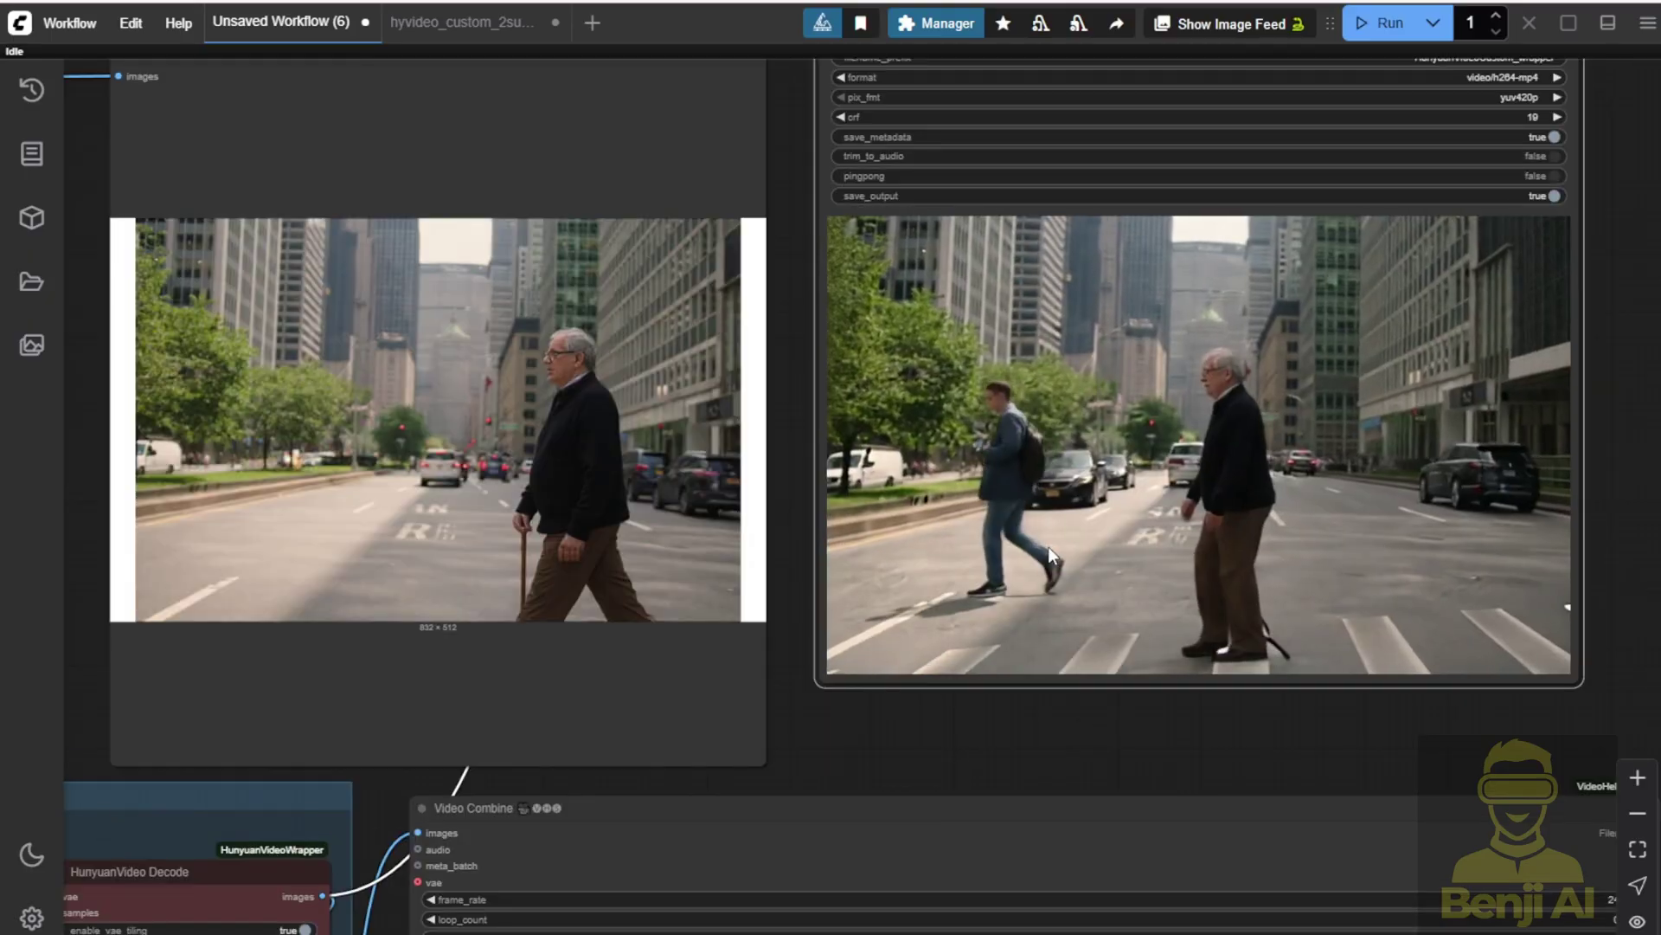
{"action": "left_click", "coordinate": [586, 415]}
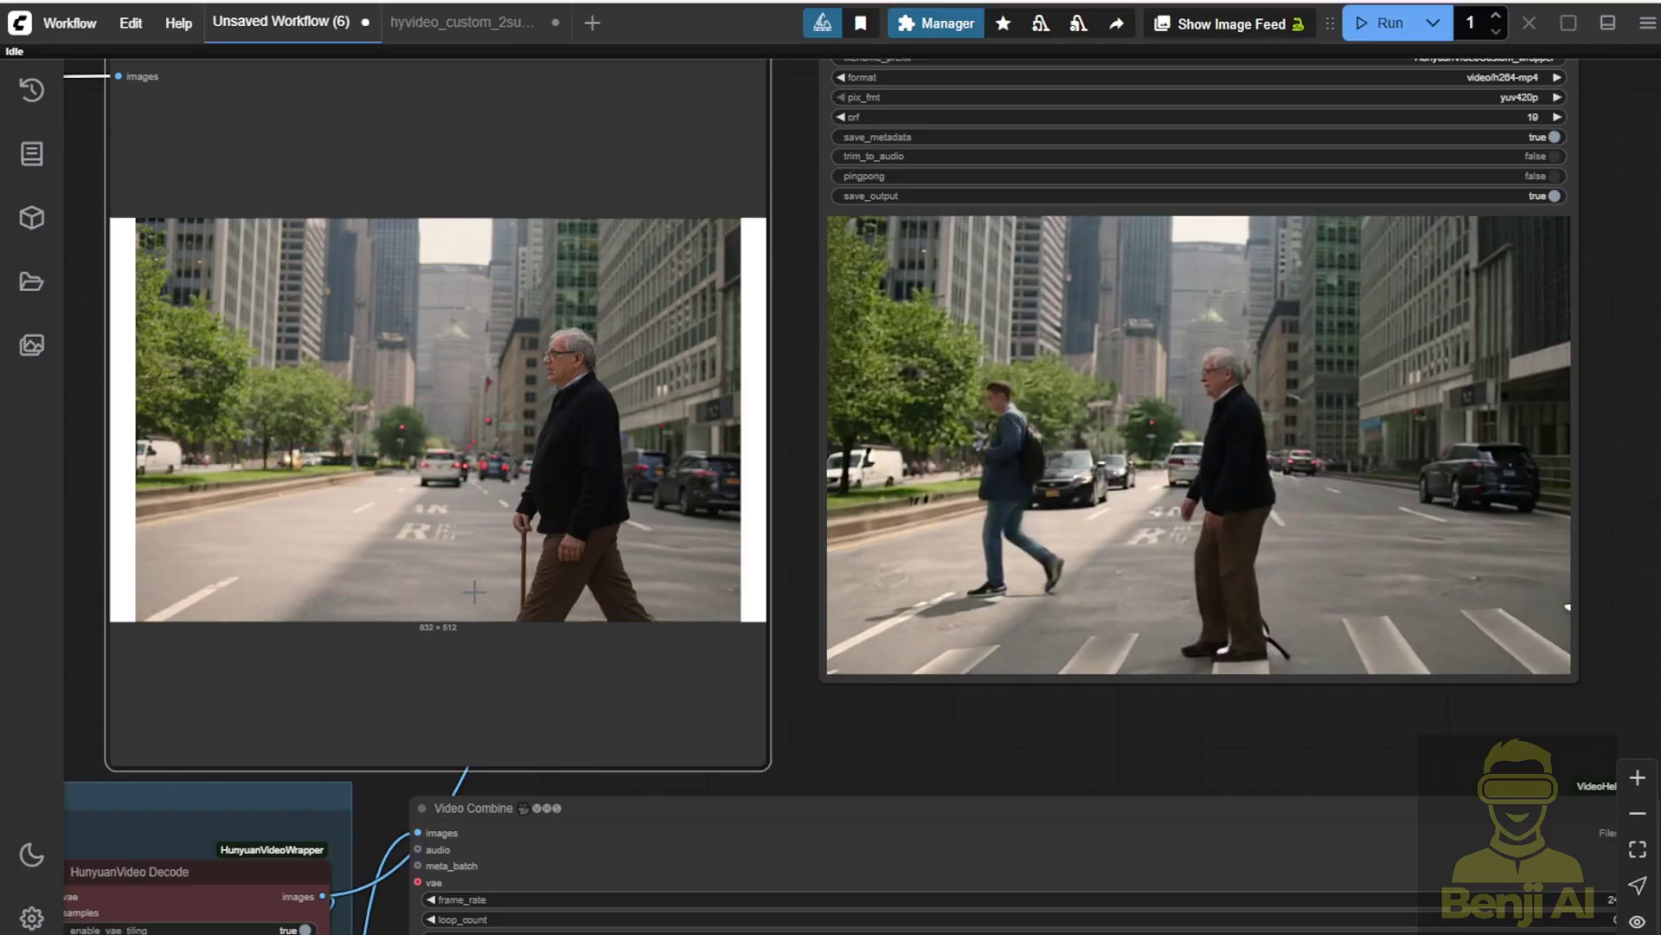
{"action": "scroll", "coordinate": [474, 592], "scroll_direction": "down", "scroll_amount": 1}
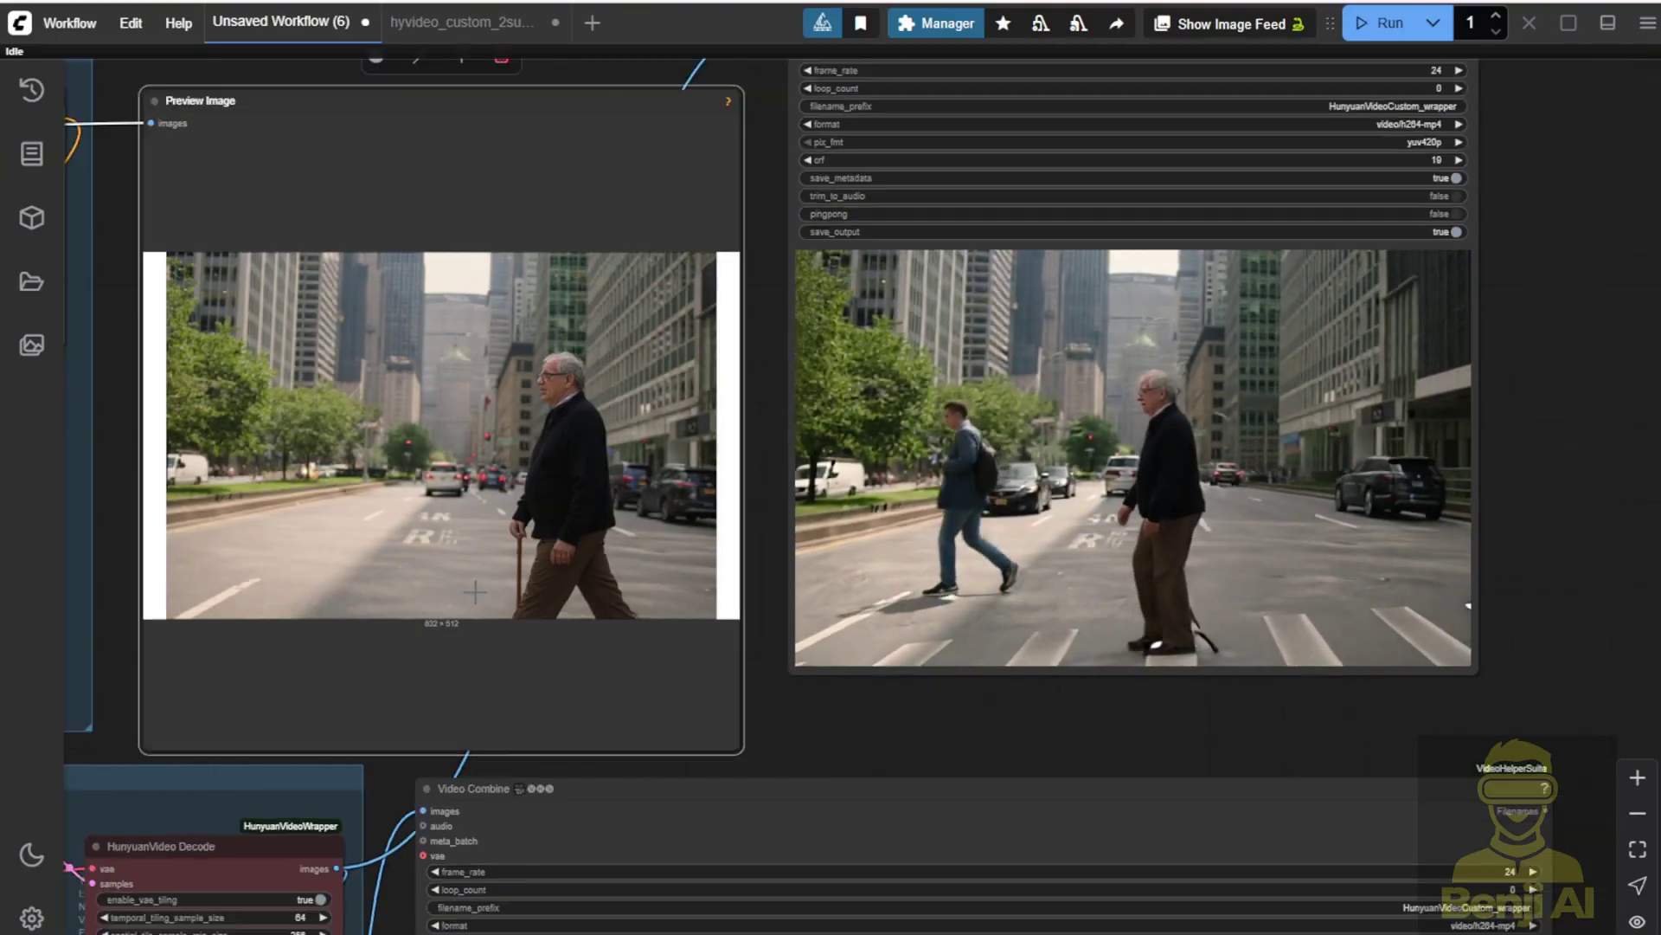
{"action": "scroll", "coordinate": [474, 591], "scroll_direction": "down", "scroll_amount": 6}
{"action": "left_click_drag", "start_coordinate": [693, 668], "coordinate": [905, 499]}
{"action": "left_click_drag", "start_coordinate": [865, 575], "coordinate": [500, 452]}
Step: Enlarge the reference Preview Image node slightly
{"action": "scroll", "coordinate": [602, 609], "scroll_direction": "up", "scroll_amount": 7}
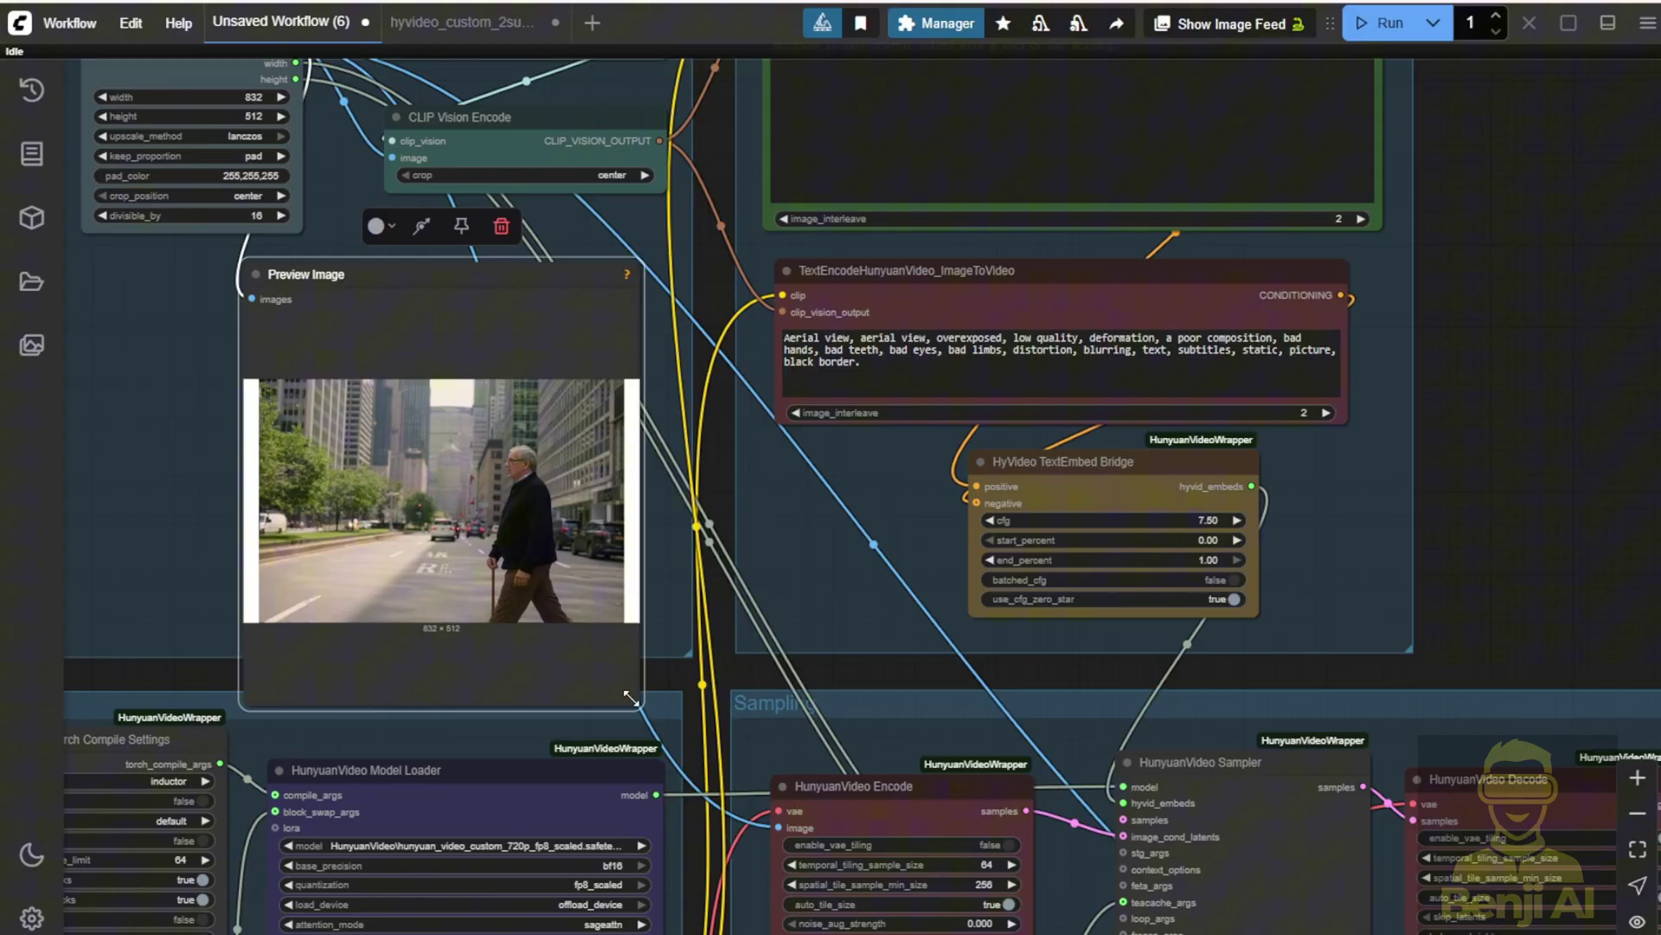
{"action": "left_click_drag", "start_coordinate": [632, 697], "coordinate": [646, 628]}
{"action": "scroll", "coordinate": [454, 527], "scroll_direction": "up", "scroll_amount": 4}
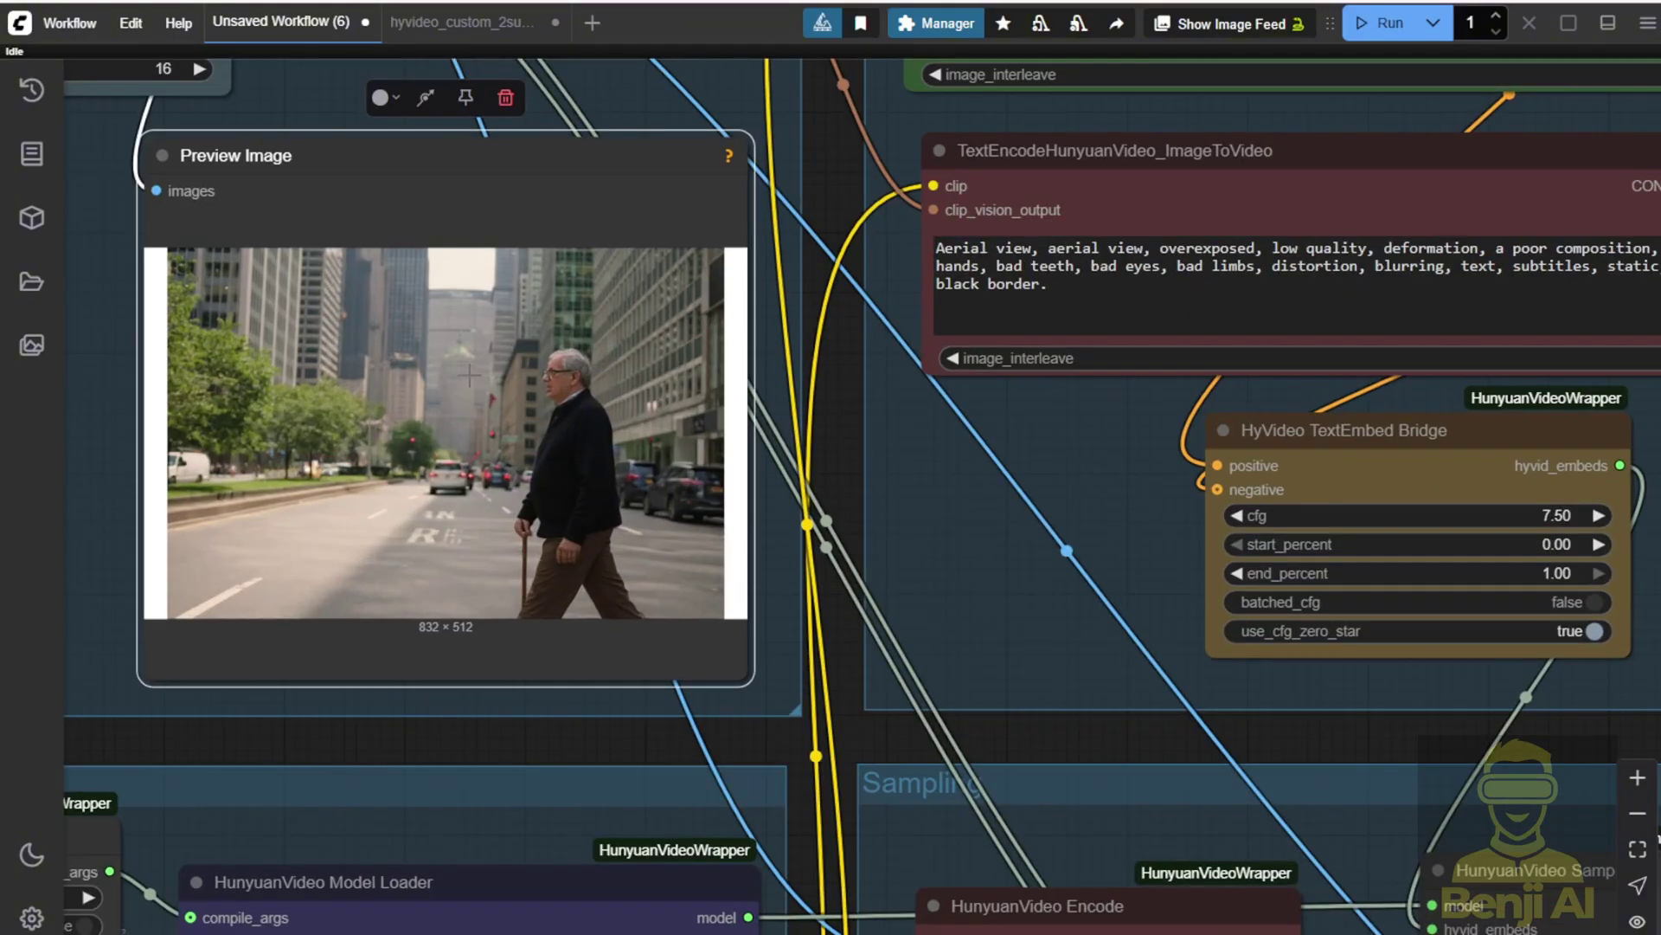
Step: Replace the street-crossing prompt text with 'a senior man walk on the beach'
{"action": "scroll", "coordinate": [956, 465], "scroll_direction": "down", "scroll_amount": 3}
{"action": "left_click_drag", "start_coordinate": [963, 455], "coordinate": [884, 734]}
{"action": "scroll", "coordinate": [883, 735], "scroll_direction": "up", "scroll_amount": 4}
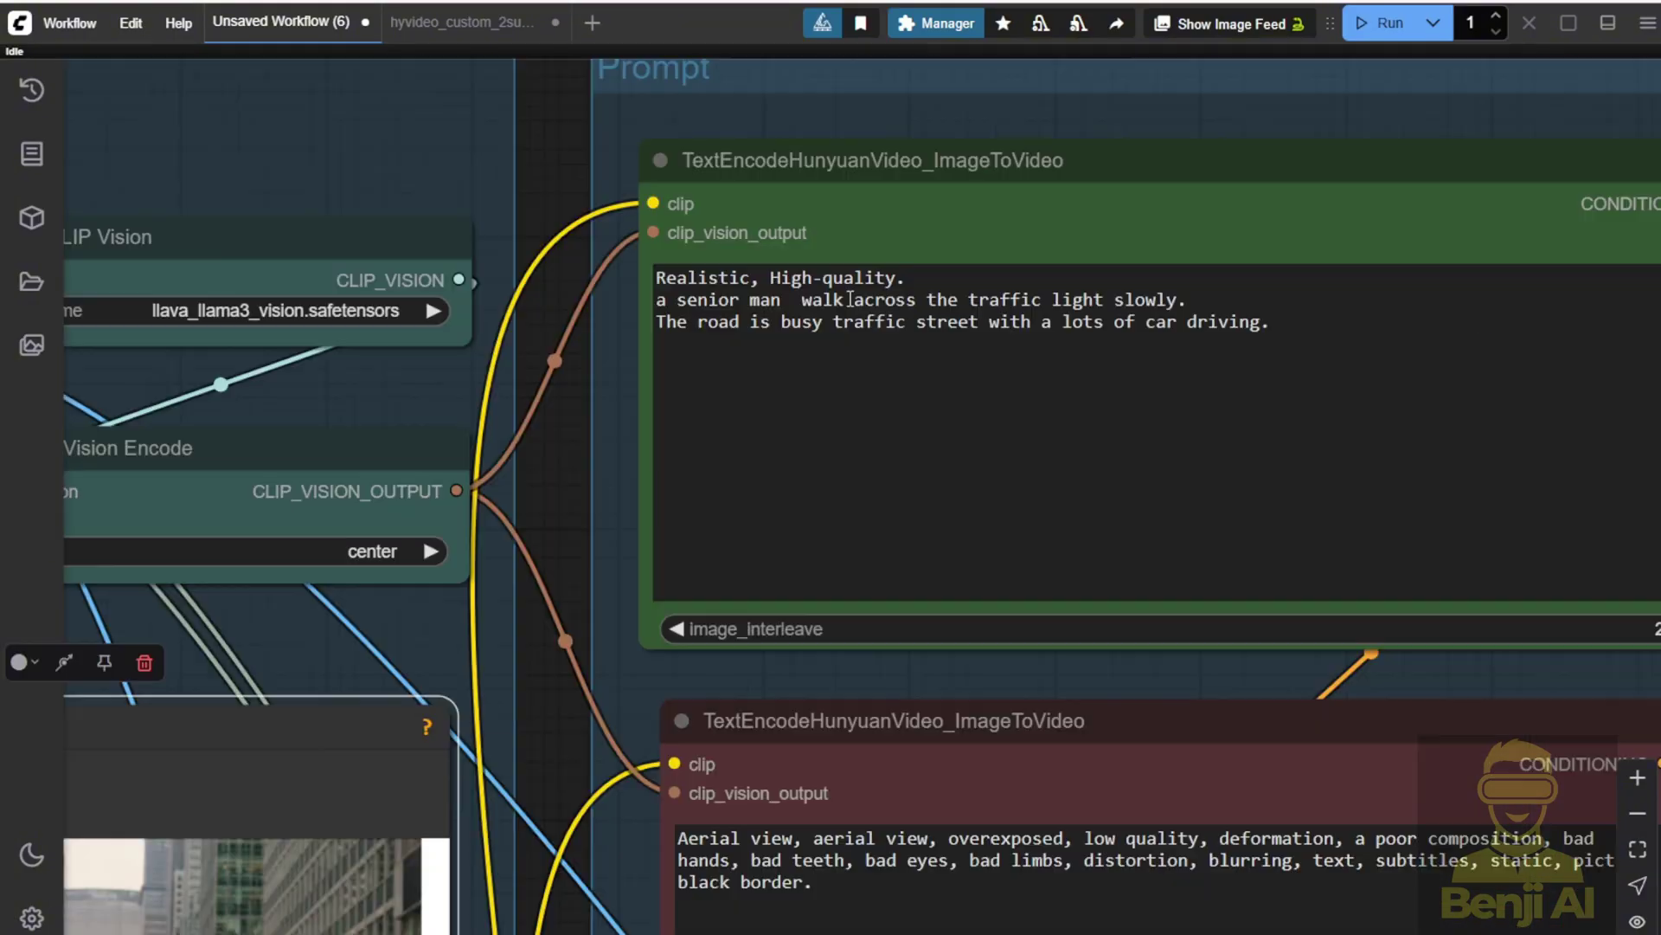
{"action": "left_click_drag", "start_coordinate": [854, 299], "coordinate": [1177, 300]}
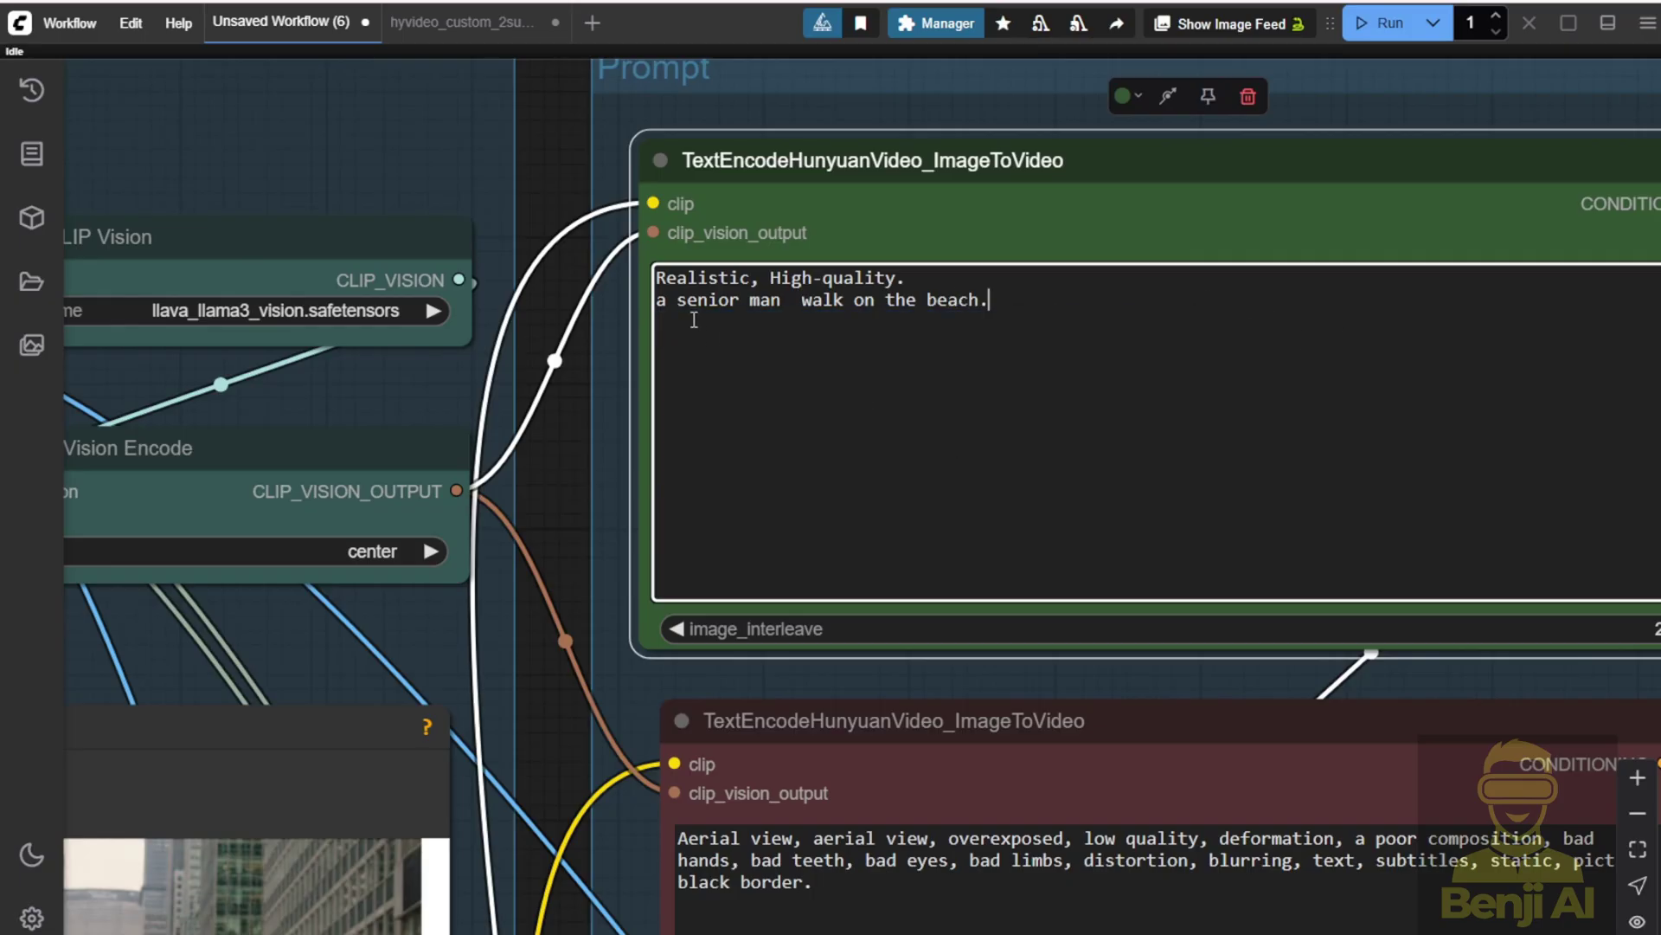
{"action": "scroll", "coordinate": [938, 582], "scroll_direction": "down", "scroll_amount": 6}
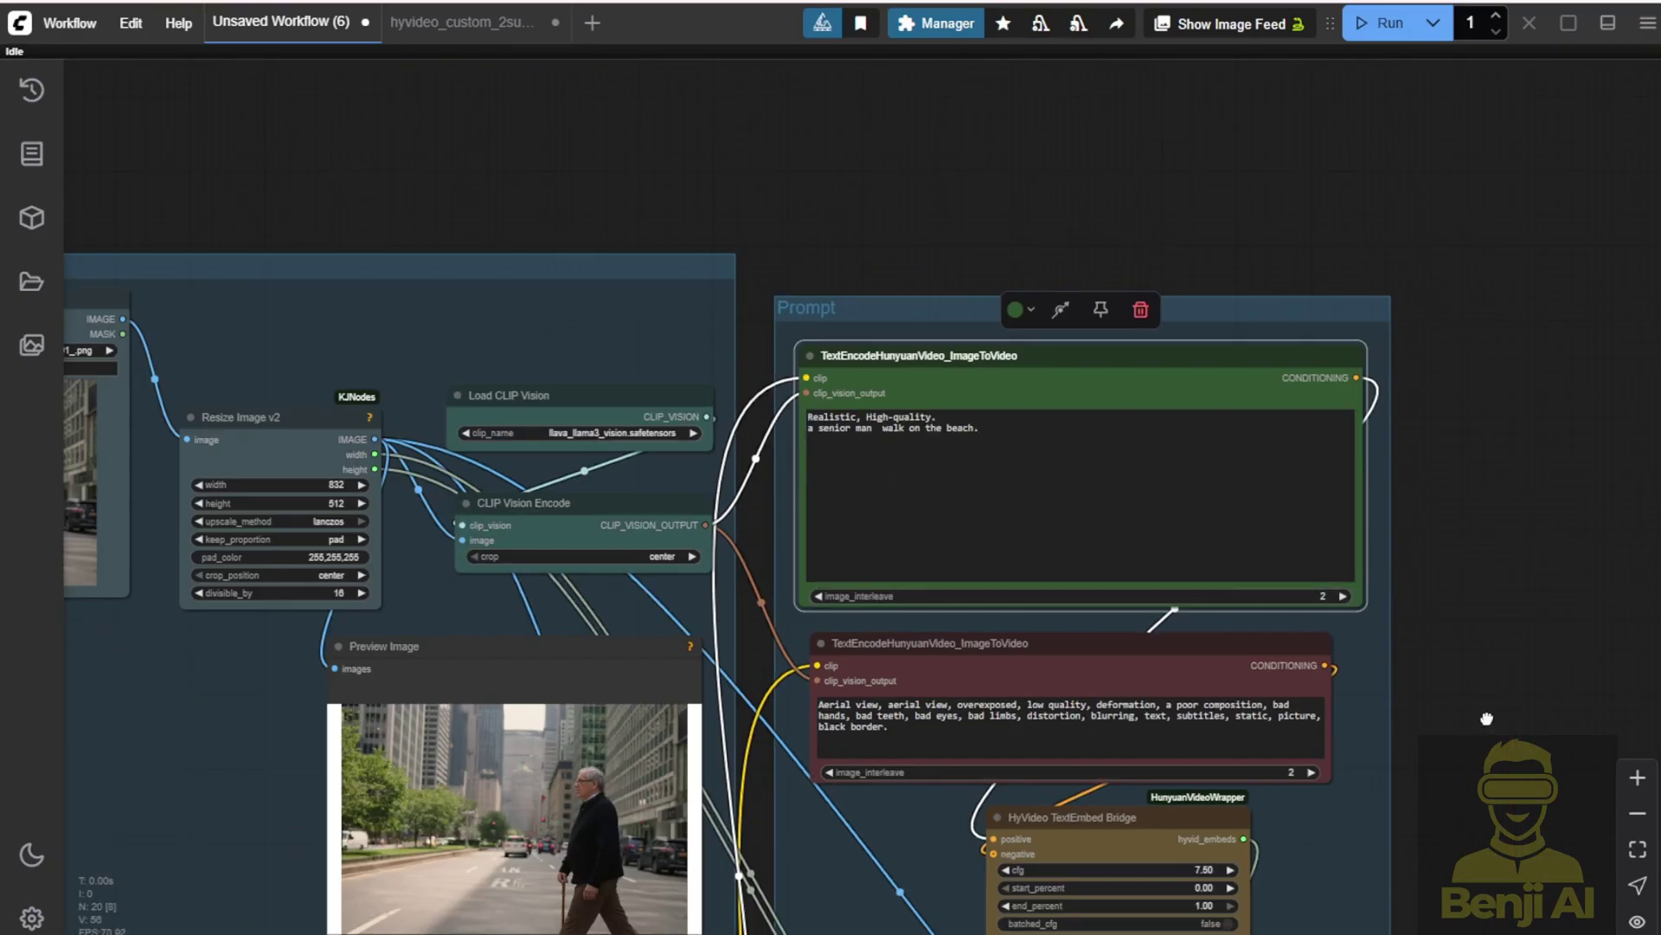
{"action": "left_click_drag", "start_coordinate": [1486, 718], "coordinate": [1289, 437]}
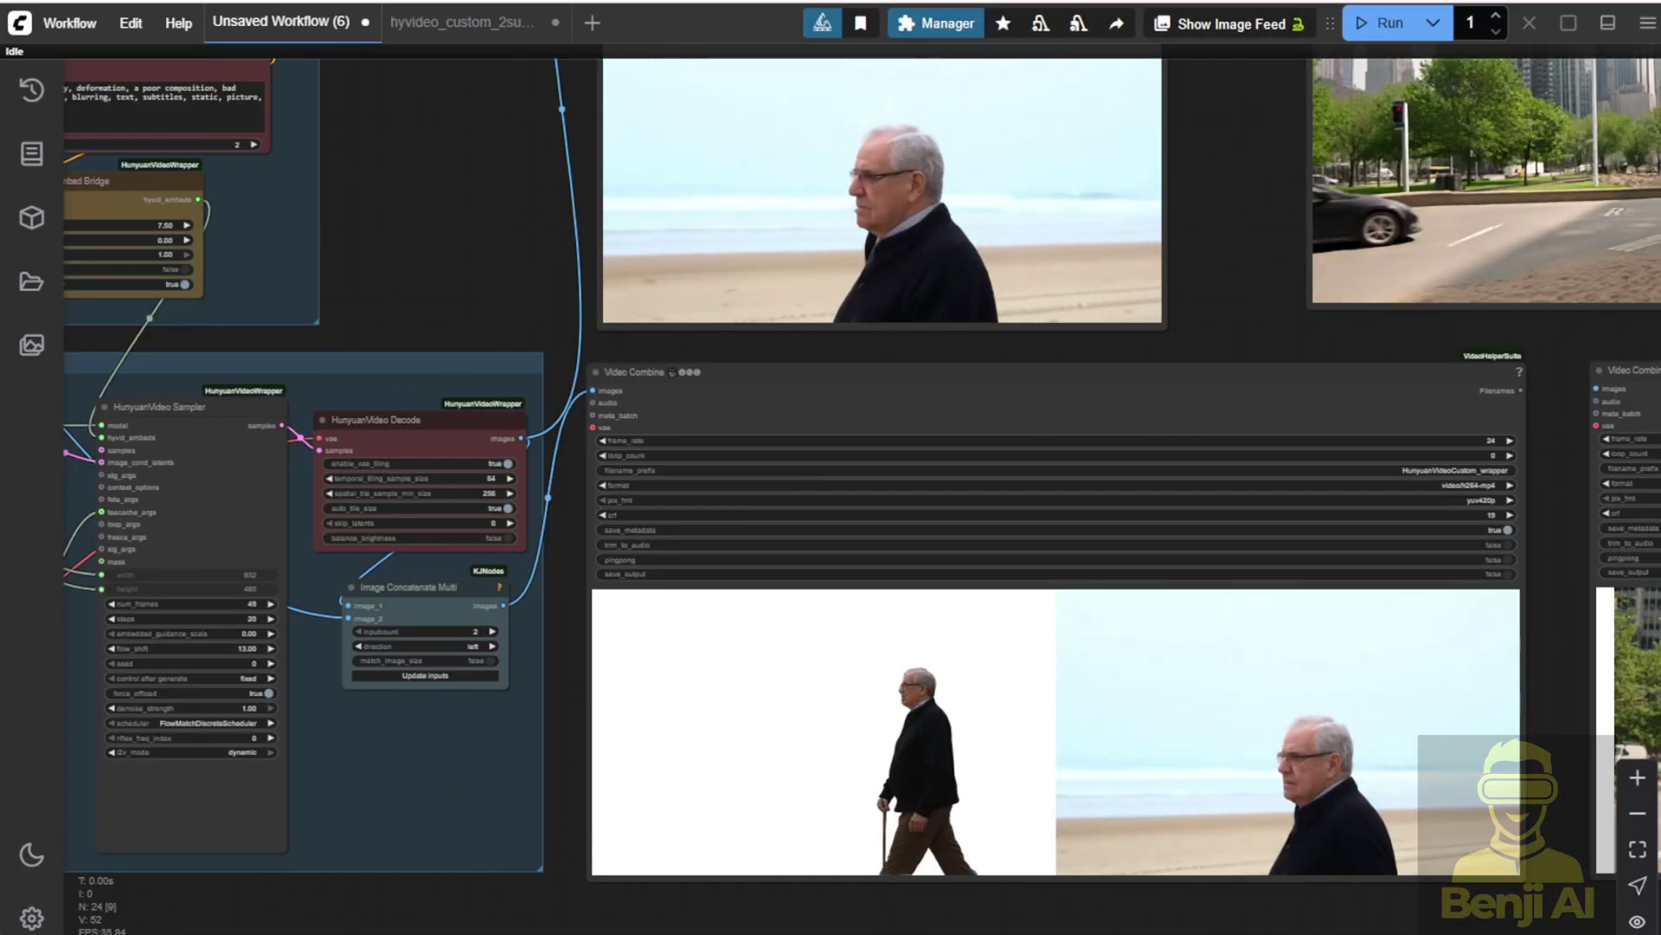
Step: Shift the middle video output node left and resume its preview playback
{"action": "left_click_drag", "start_coordinate": [398, 208], "coordinate": [26, 251]}
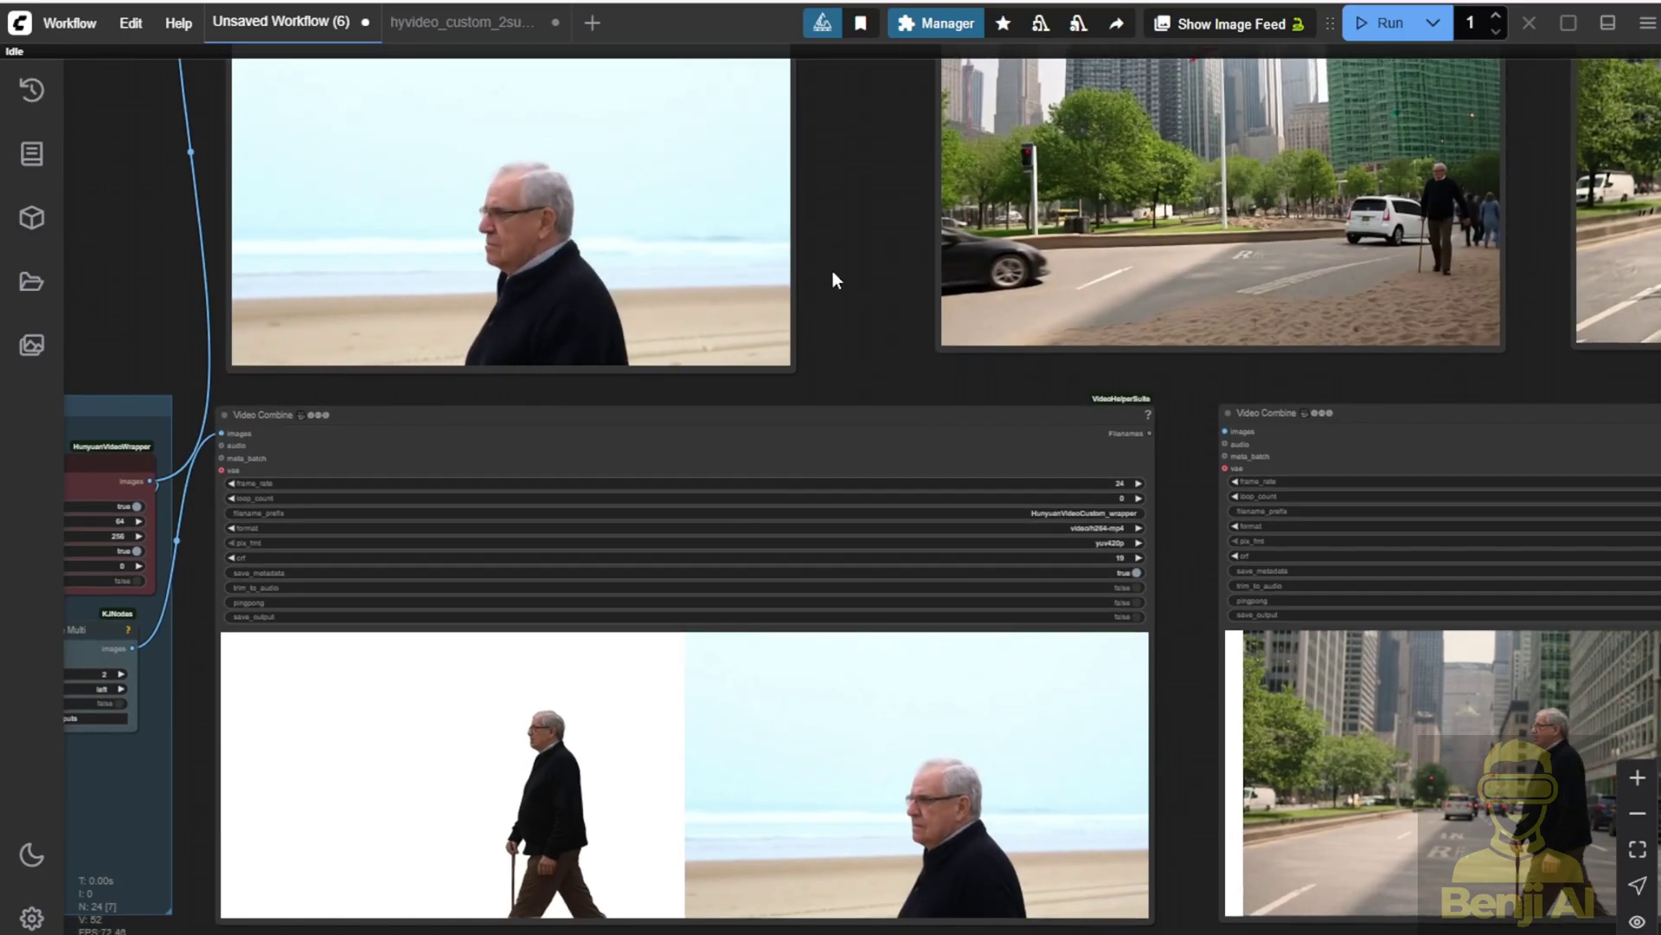
{"action": "scroll", "coordinate": [834, 272], "scroll_direction": "down", "scroll_amount": 2}
{"action": "left_click_drag", "start_coordinate": [834, 271], "coordinate": [795, 360]}
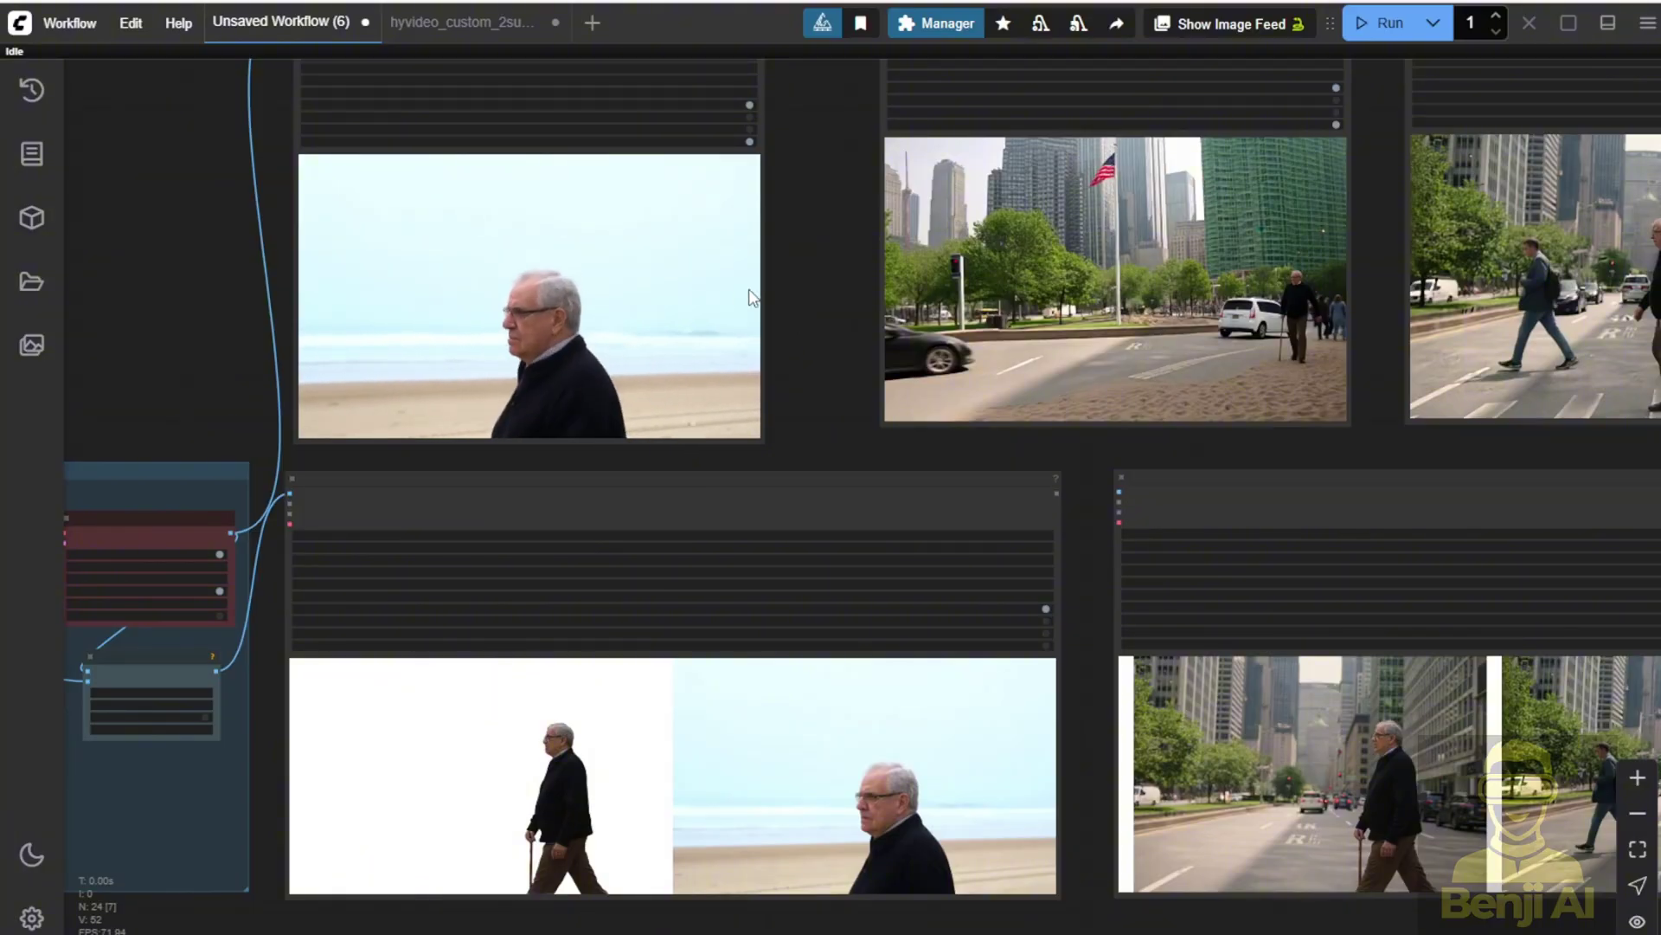
{"action": "left_click_drag", "start_coordinate": [797, 275], "coordinate": [929, 179]}
{"action": "scroll", "coordinate": [957, 337], "scroll_direction": "up", "scroll_amount": 3}
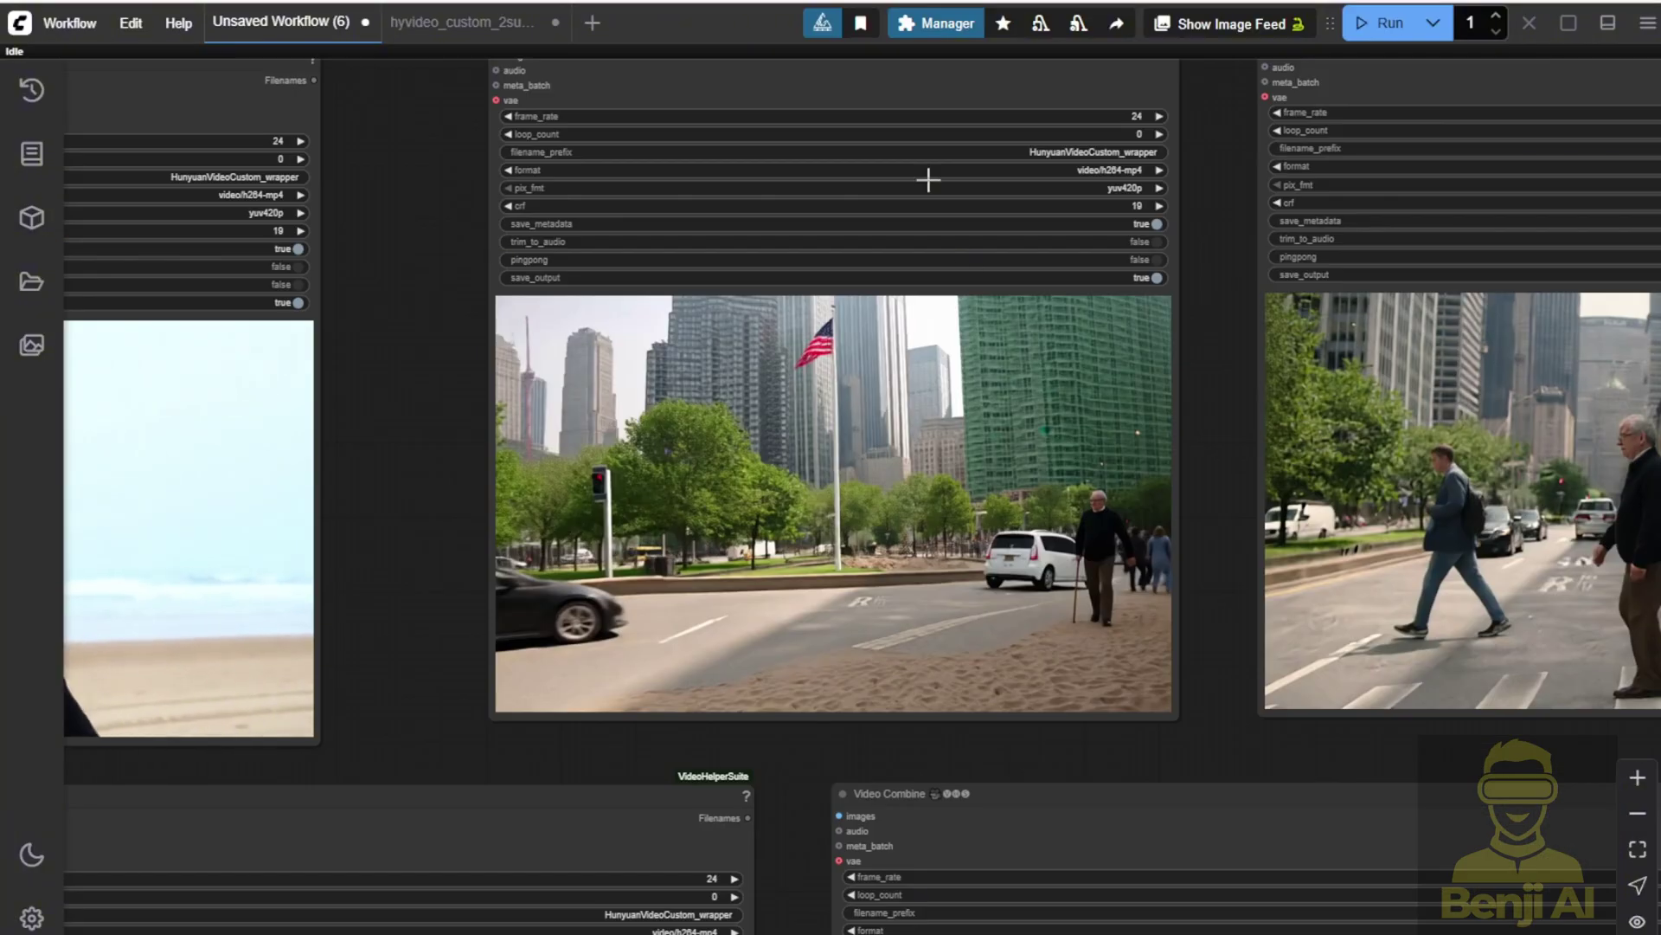
{"action": "left_click_drag", "start_coordinate": [877, 94], "coordinate": [817, 107]}
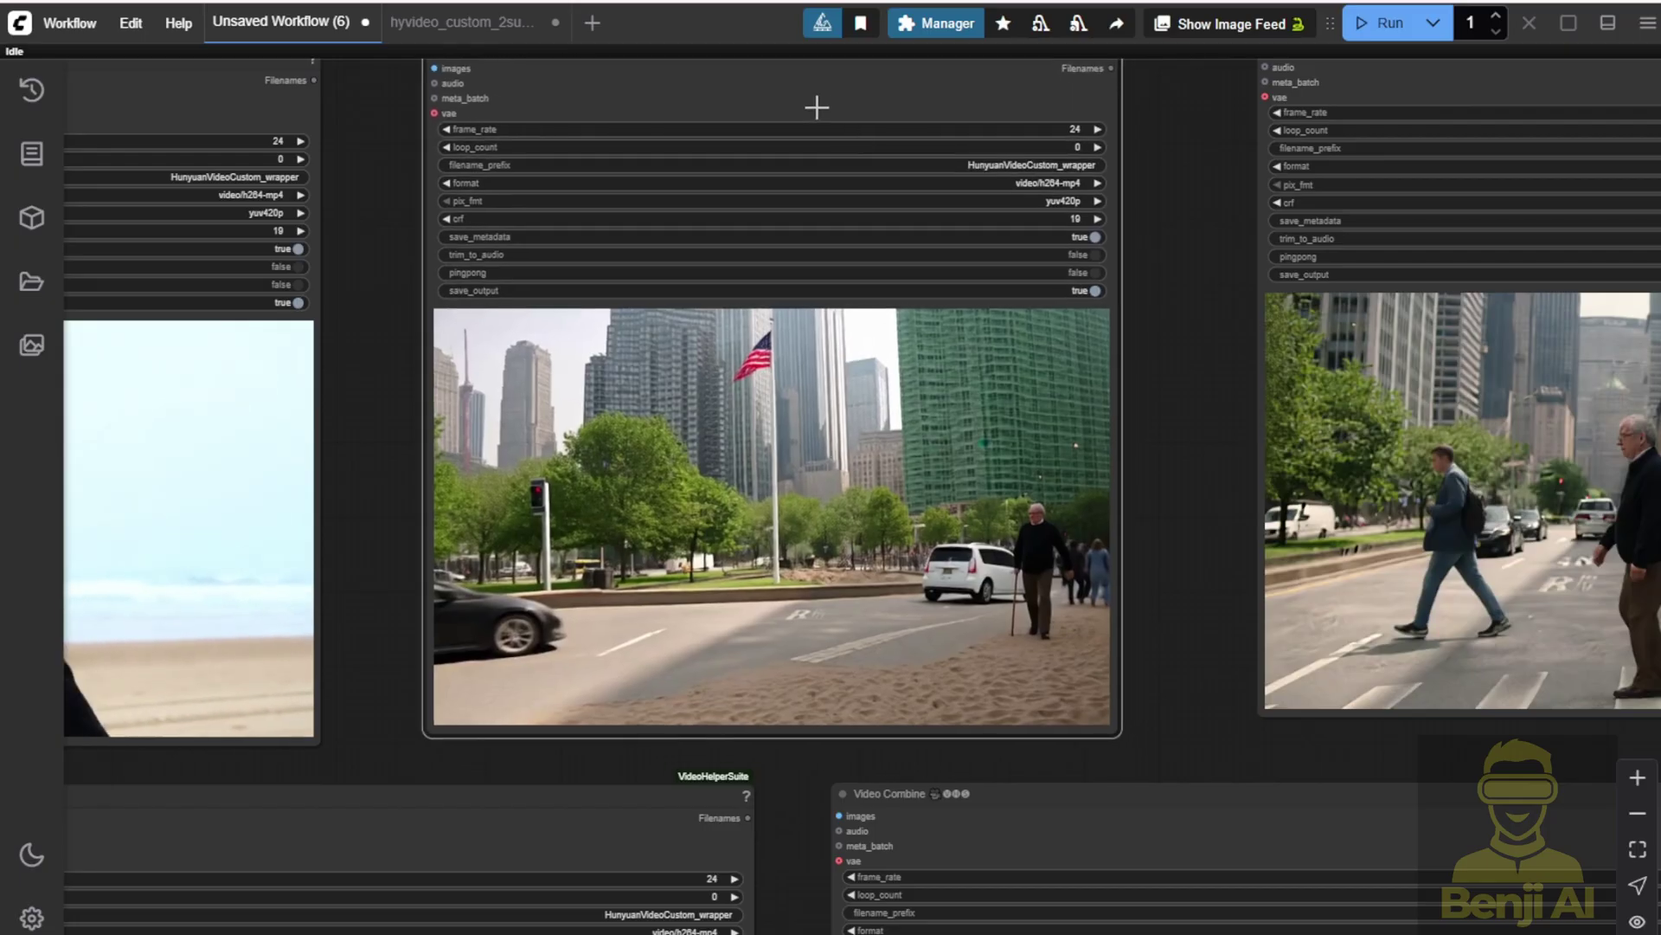
{"action": "right_click", "coordinate": [800, 510]}
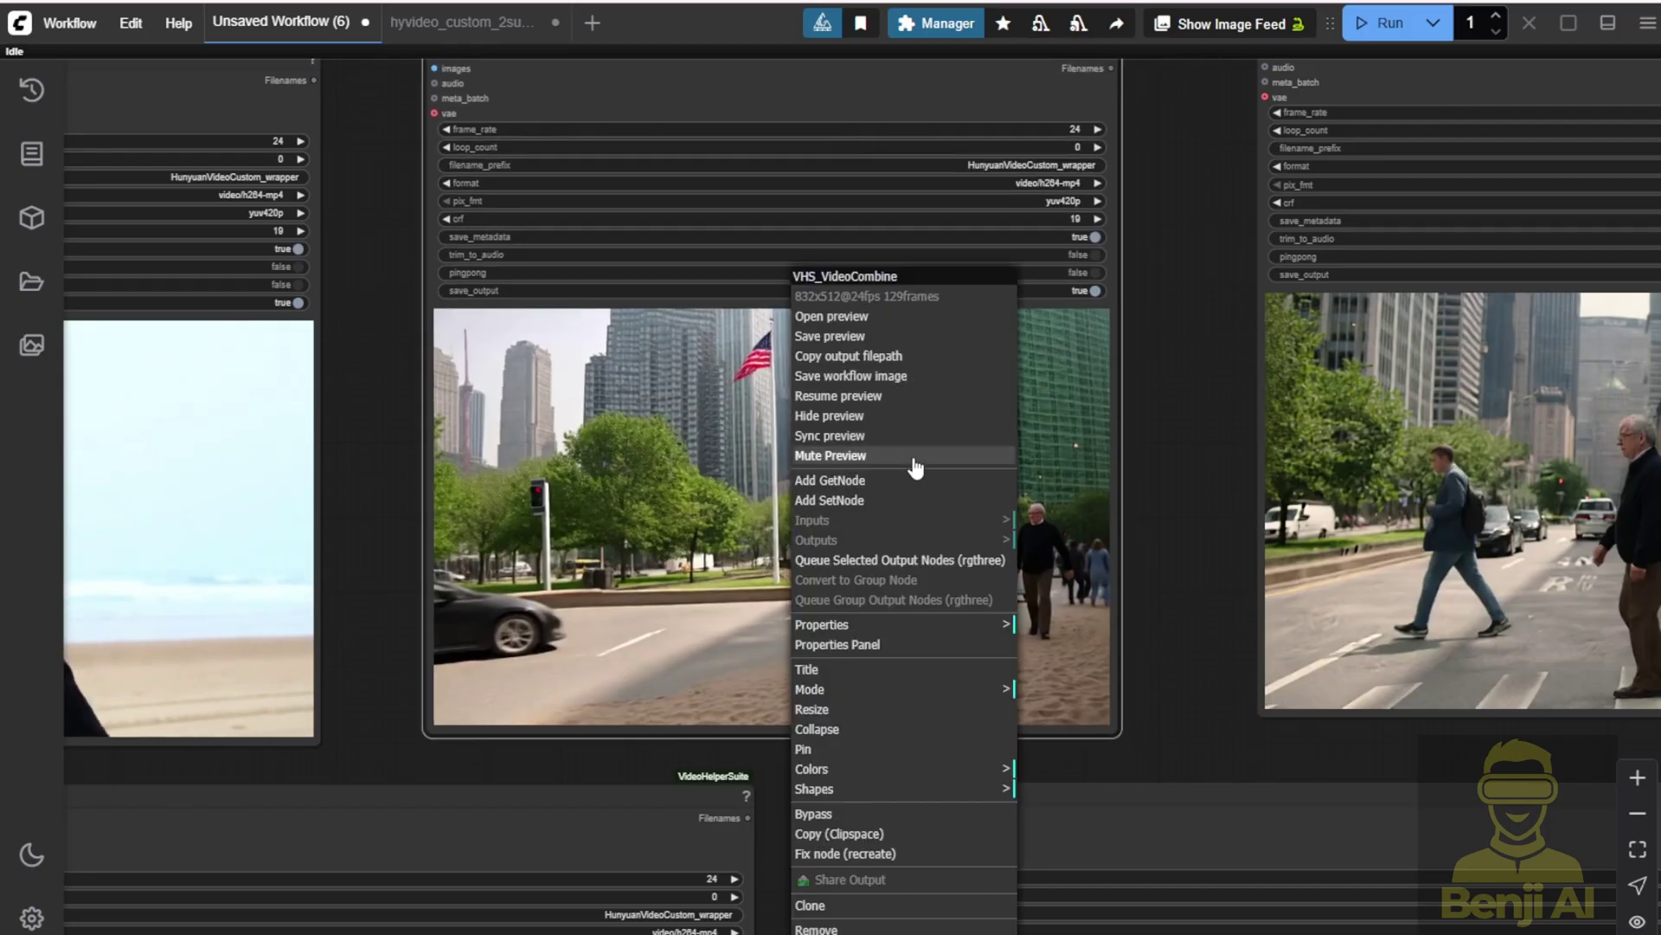
{"action": "left_click", "coordinate": [913, 400]}
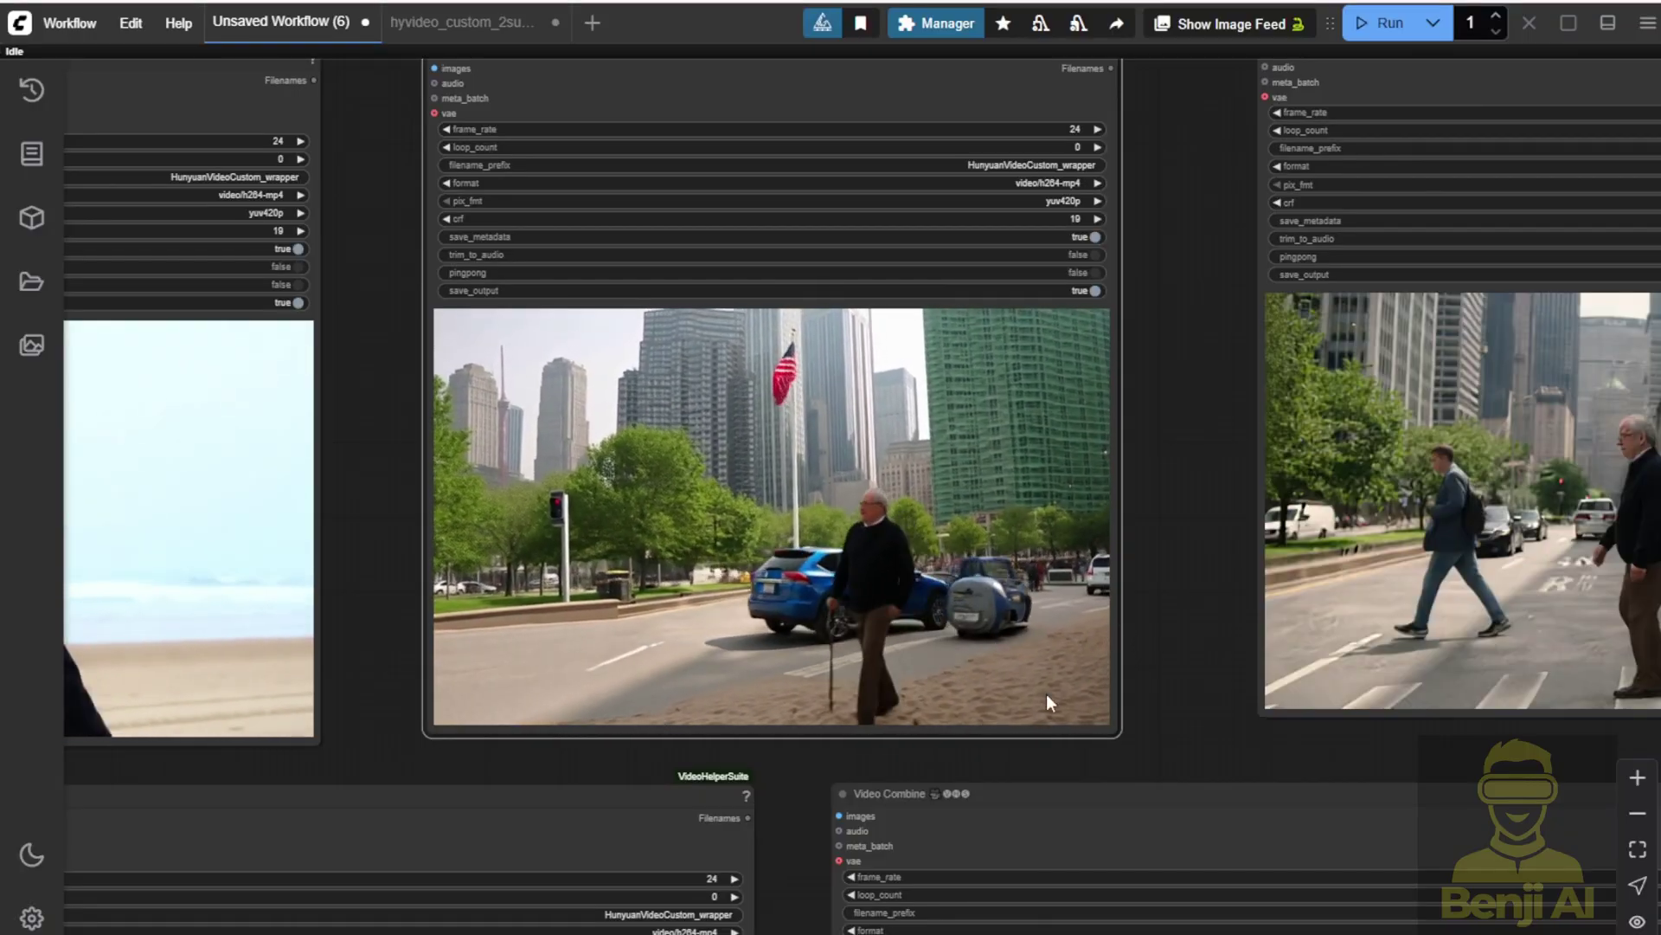
Step: Move the two-preview video node up beside the other outputs for comparison
{"action": "scroll", "coordinate": [907, 668], "scroll_direction": "down", "scroll_amount": 3}
{"action": "left_click_drag", "start_coordinate": [894, 356], "coordinate": [894, 465]}
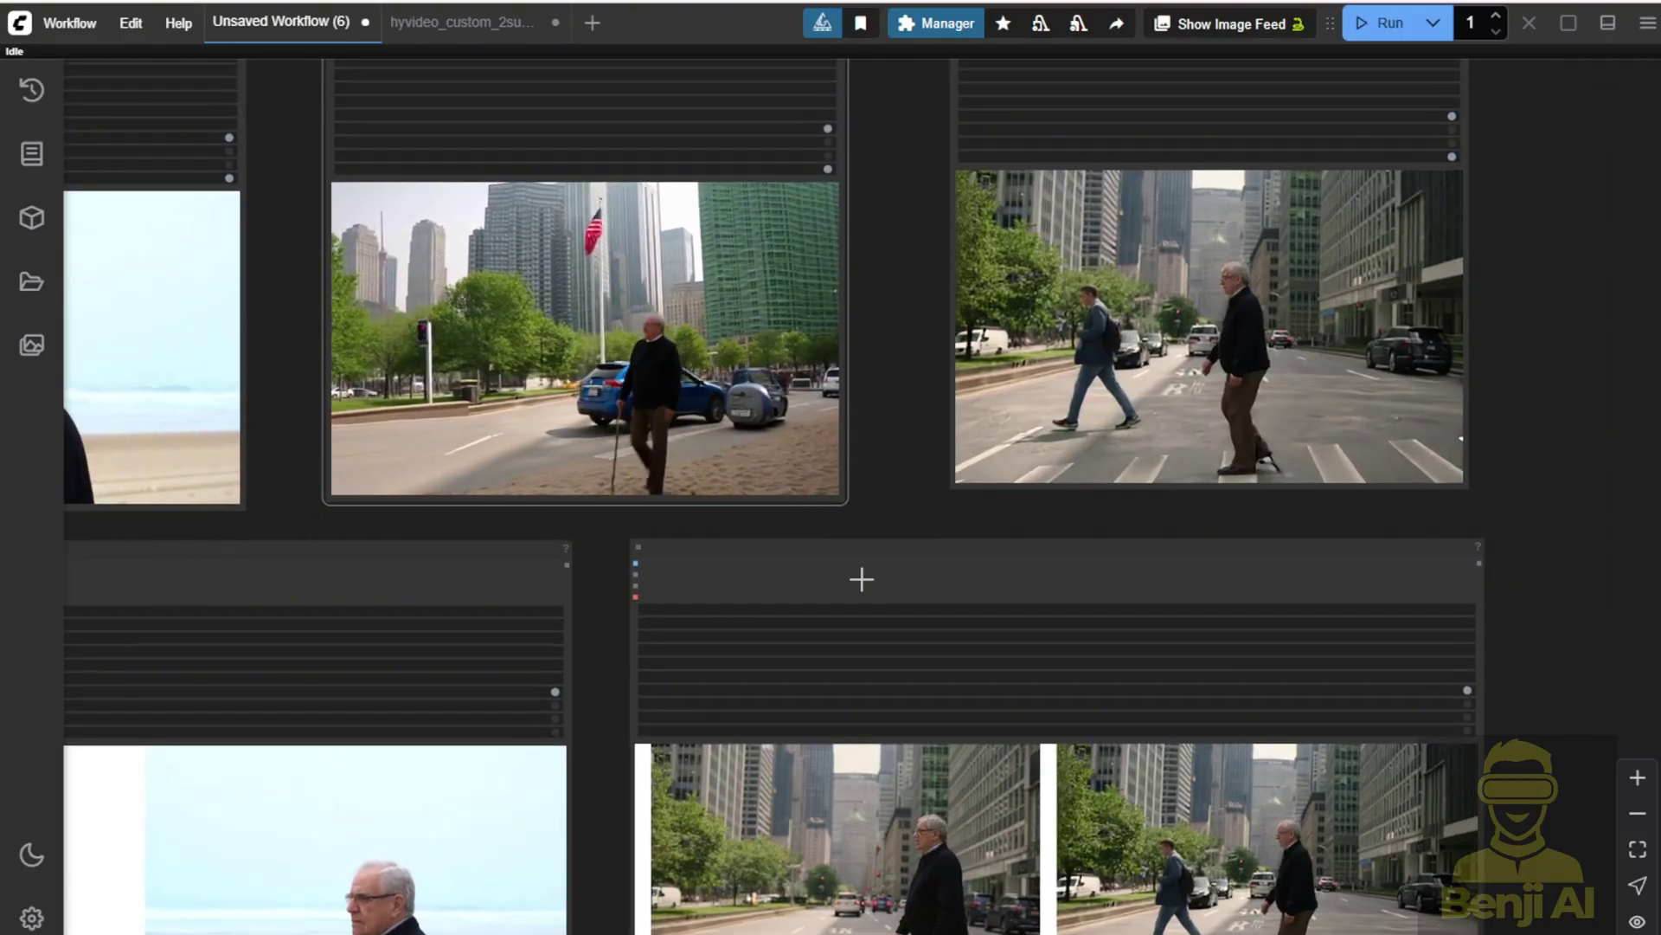
{"action": "left_click_drag", "start_coordinate": [860, 579], "coordinate": [1074, 15]}
{"action": "scroll", "coordinate": [924, 376], "scroll_direction": "up", "scroll_amount": 4}
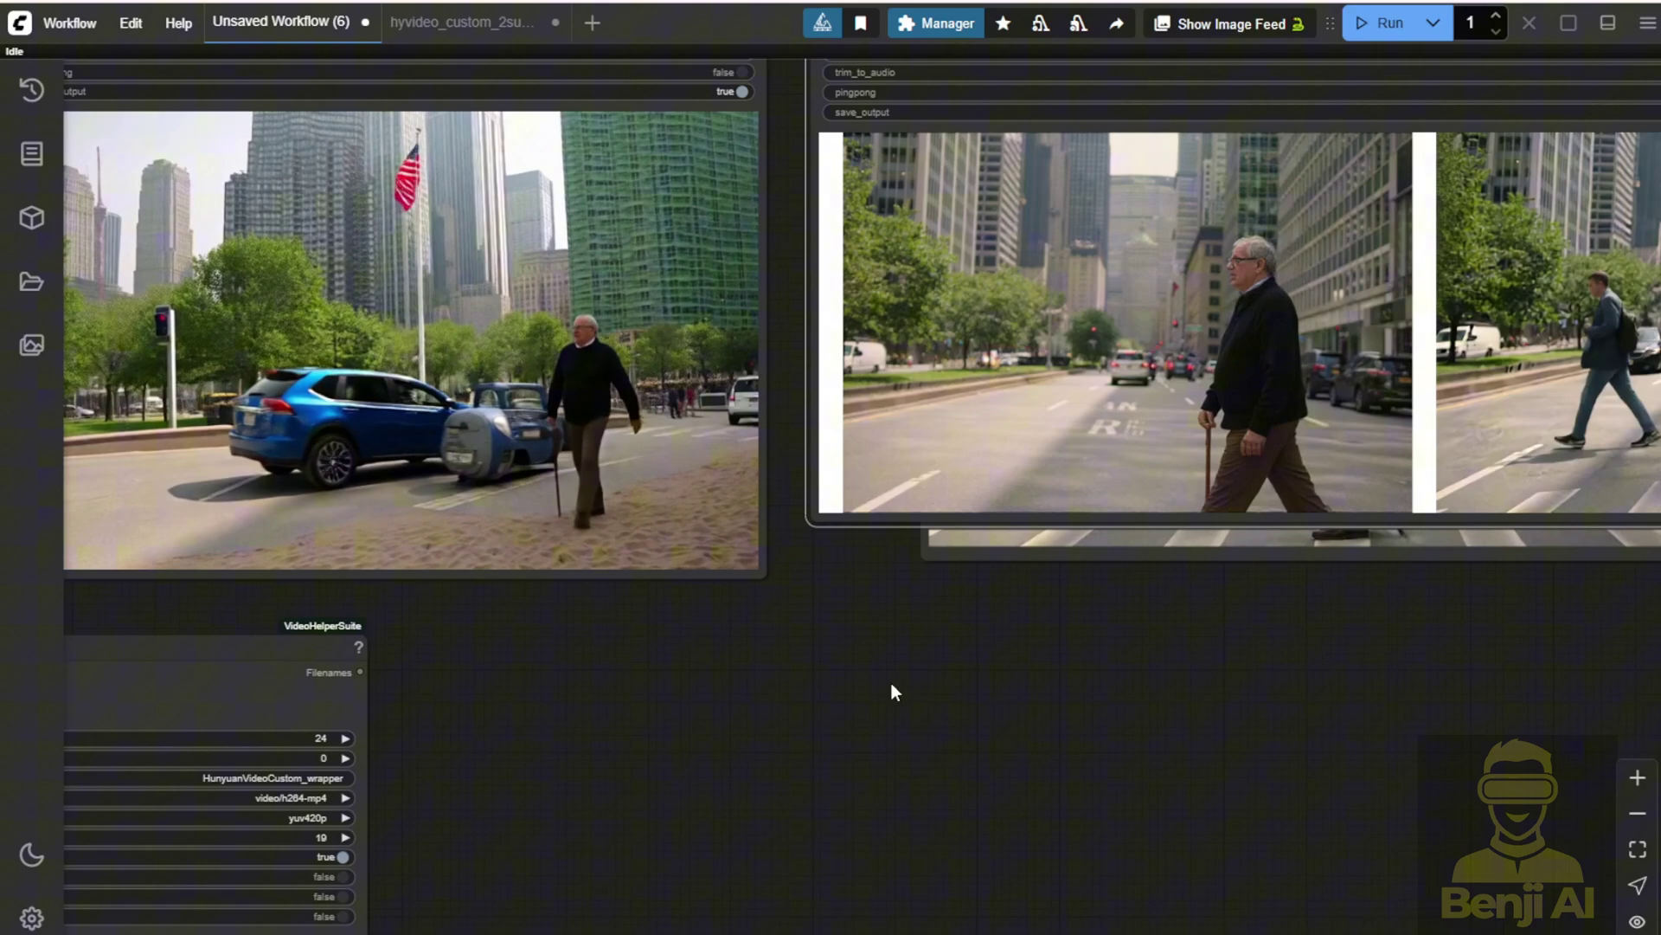
{"action": "left_click_drag", "start_coordinate": [922, 668], "coordinate": [970, 753]}
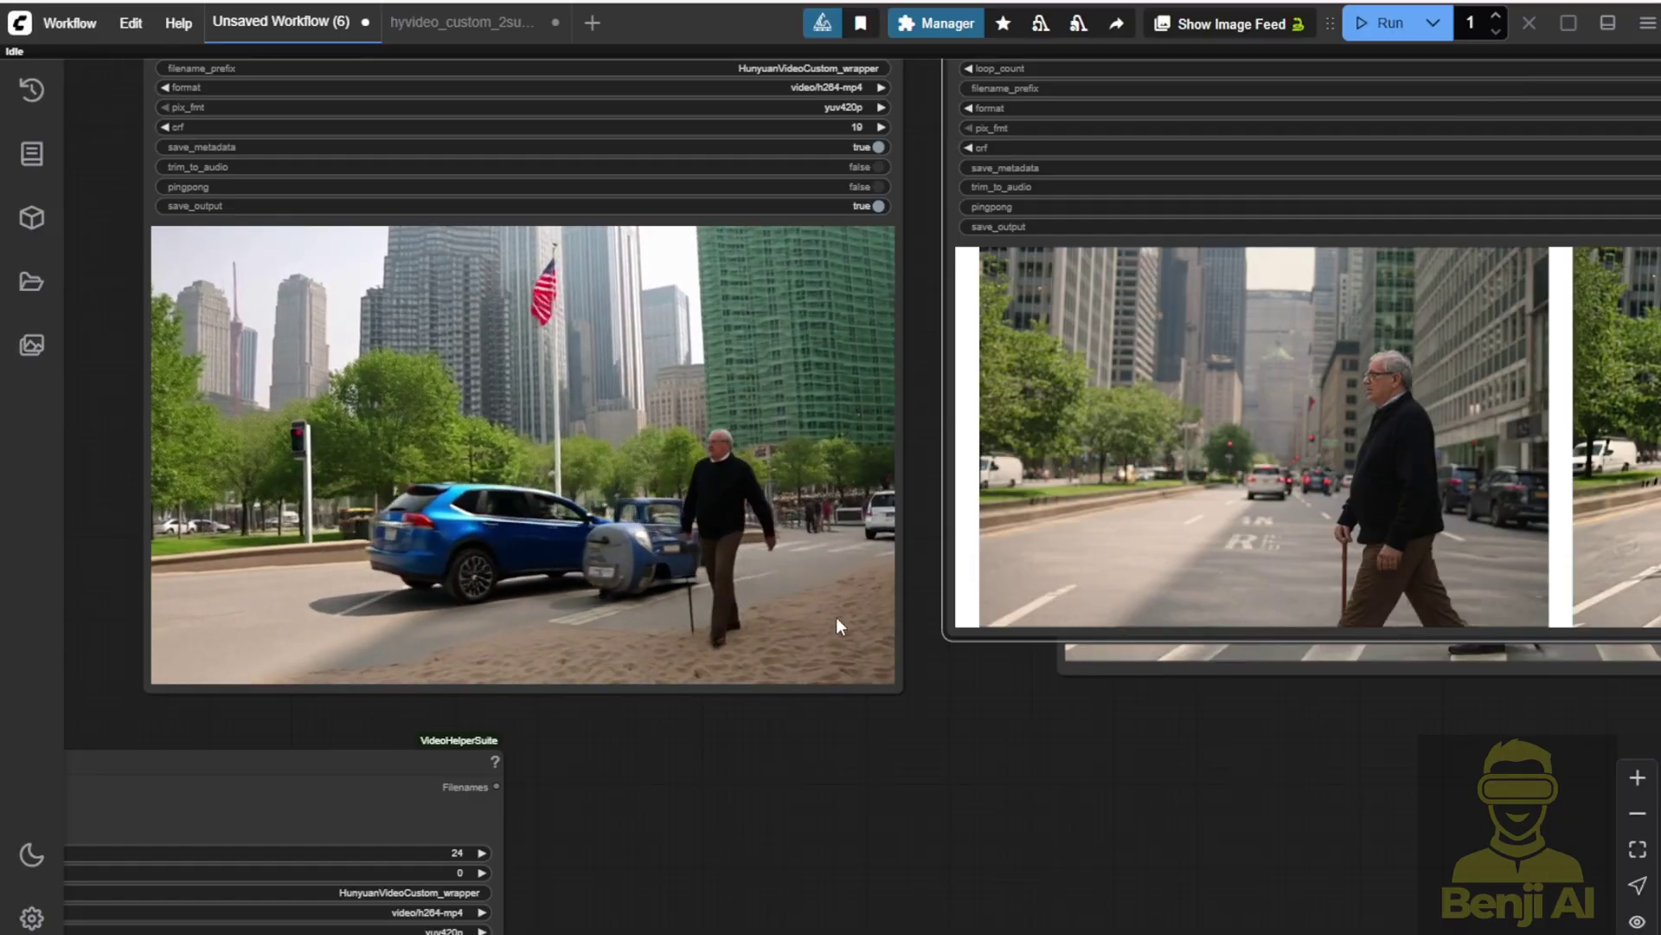
{"action": "scroll", "coordinate": [902, 708], "scroll_direction": "down", "scroll_amount": 4}
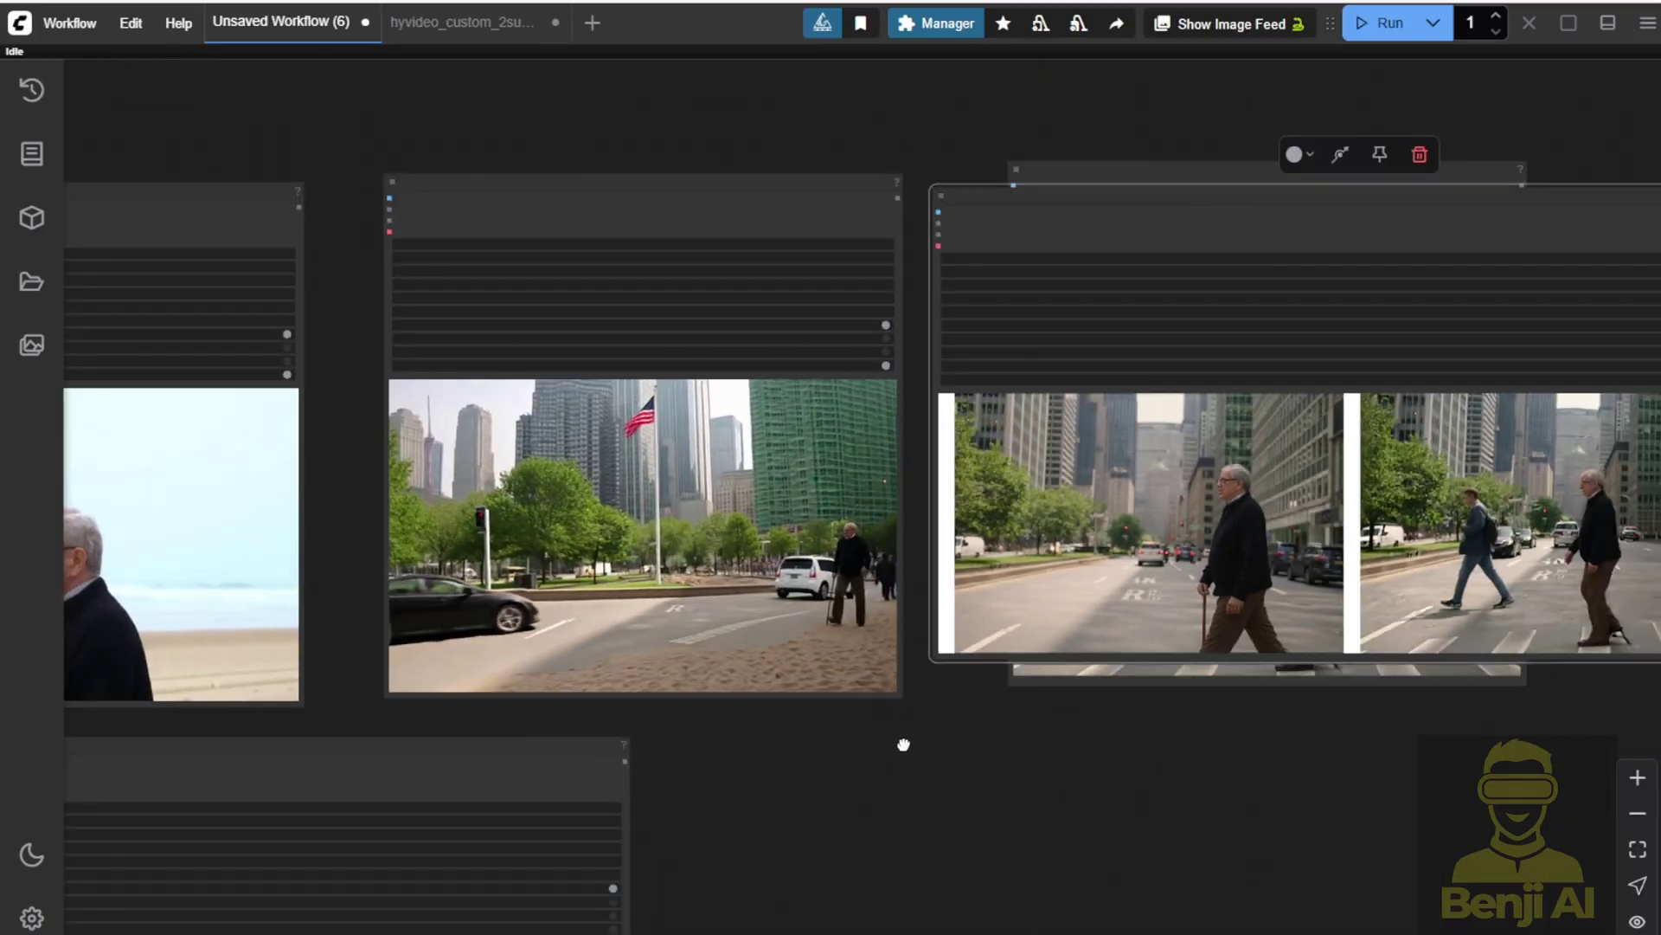
{"action": "left_click_drag", "start_coordinate": [902, 742], "coordinate": [901, 612]}
Step: Drag the beach video output node beside the Prompt group
{"action": "scroll", "coordinate": [900, 616], "scroll_direction": "down", "scroll_amount": 2}
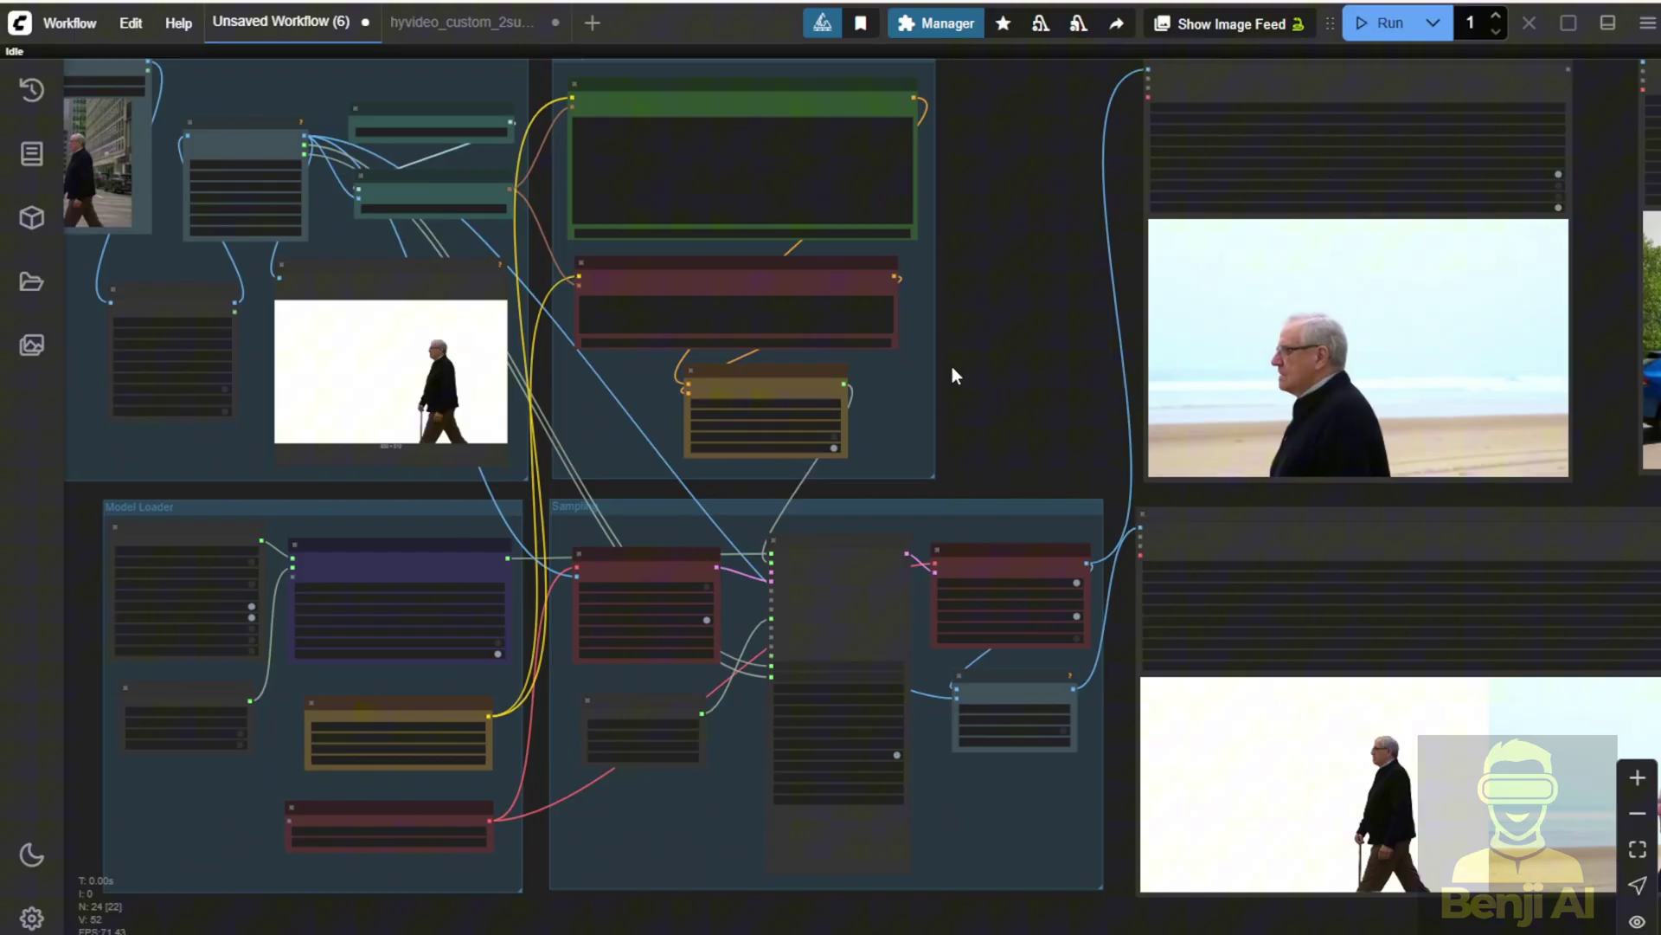
{"action": "left_click_drag", "start_coordinate": [952, 366], "coordinate": [1384, 501]}
{"action": "scroll", "coordinate": [709, 411], "scroll_direction": "up", "scroll_amount": 2}
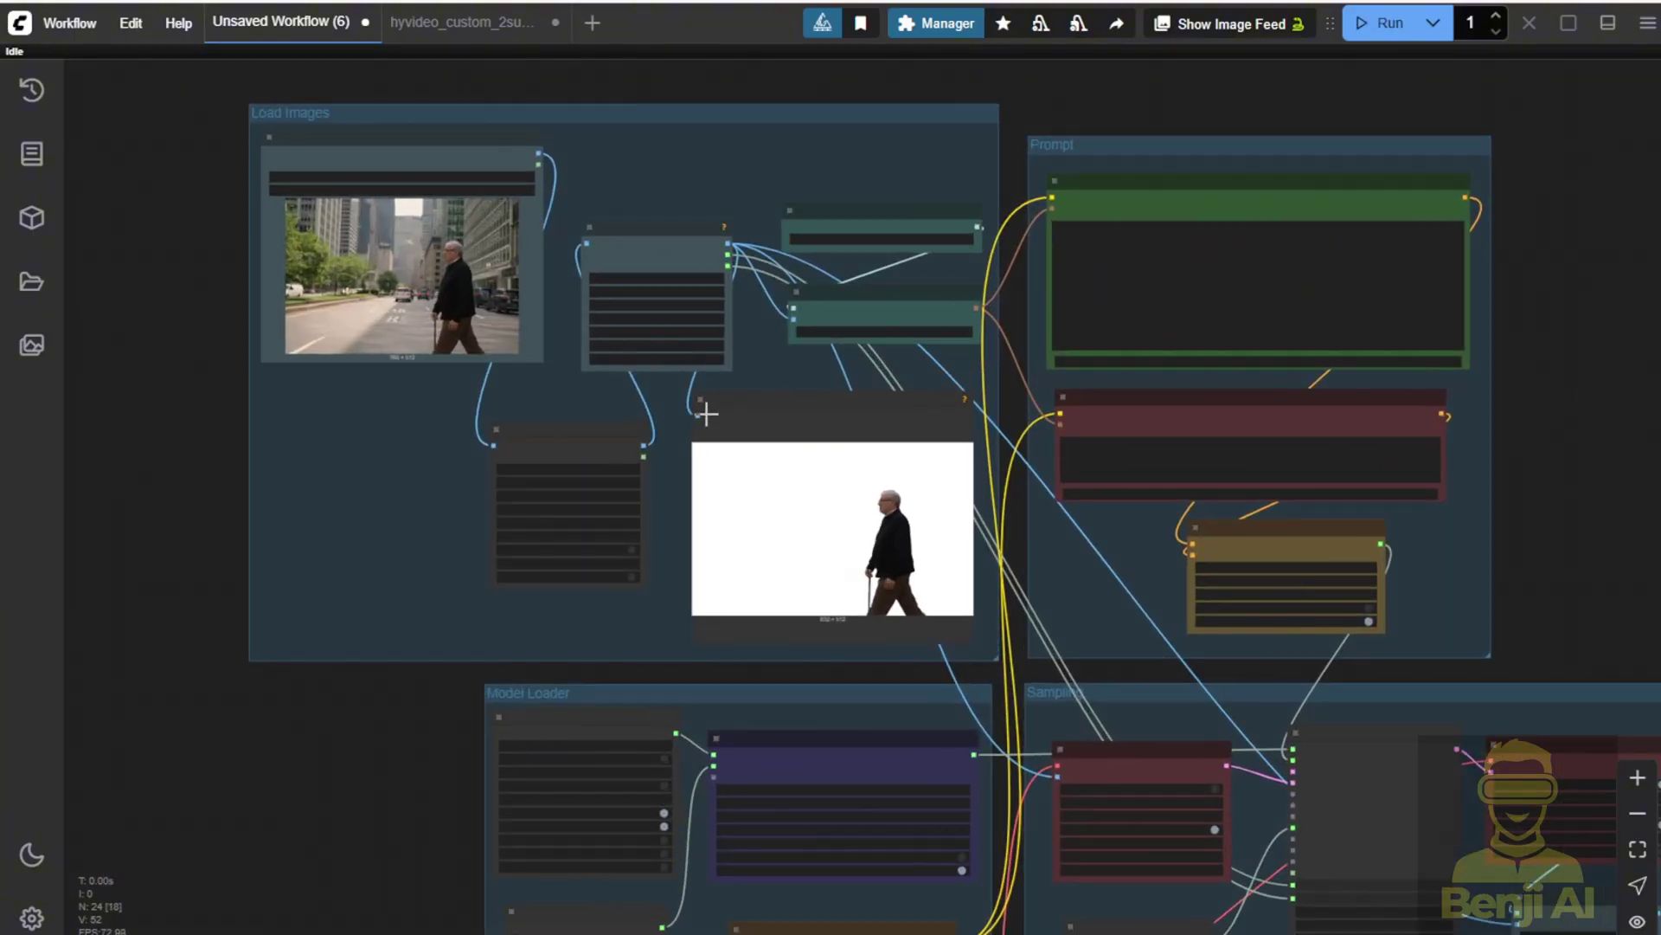
{"action": "scroll", "coordinate": [702, 414], "scroll_direction": "up", "scroll_amount": 2}
{"action": "left_click_drag", "start_coordinate": [364, 377], "coordinate": [370, 471]}
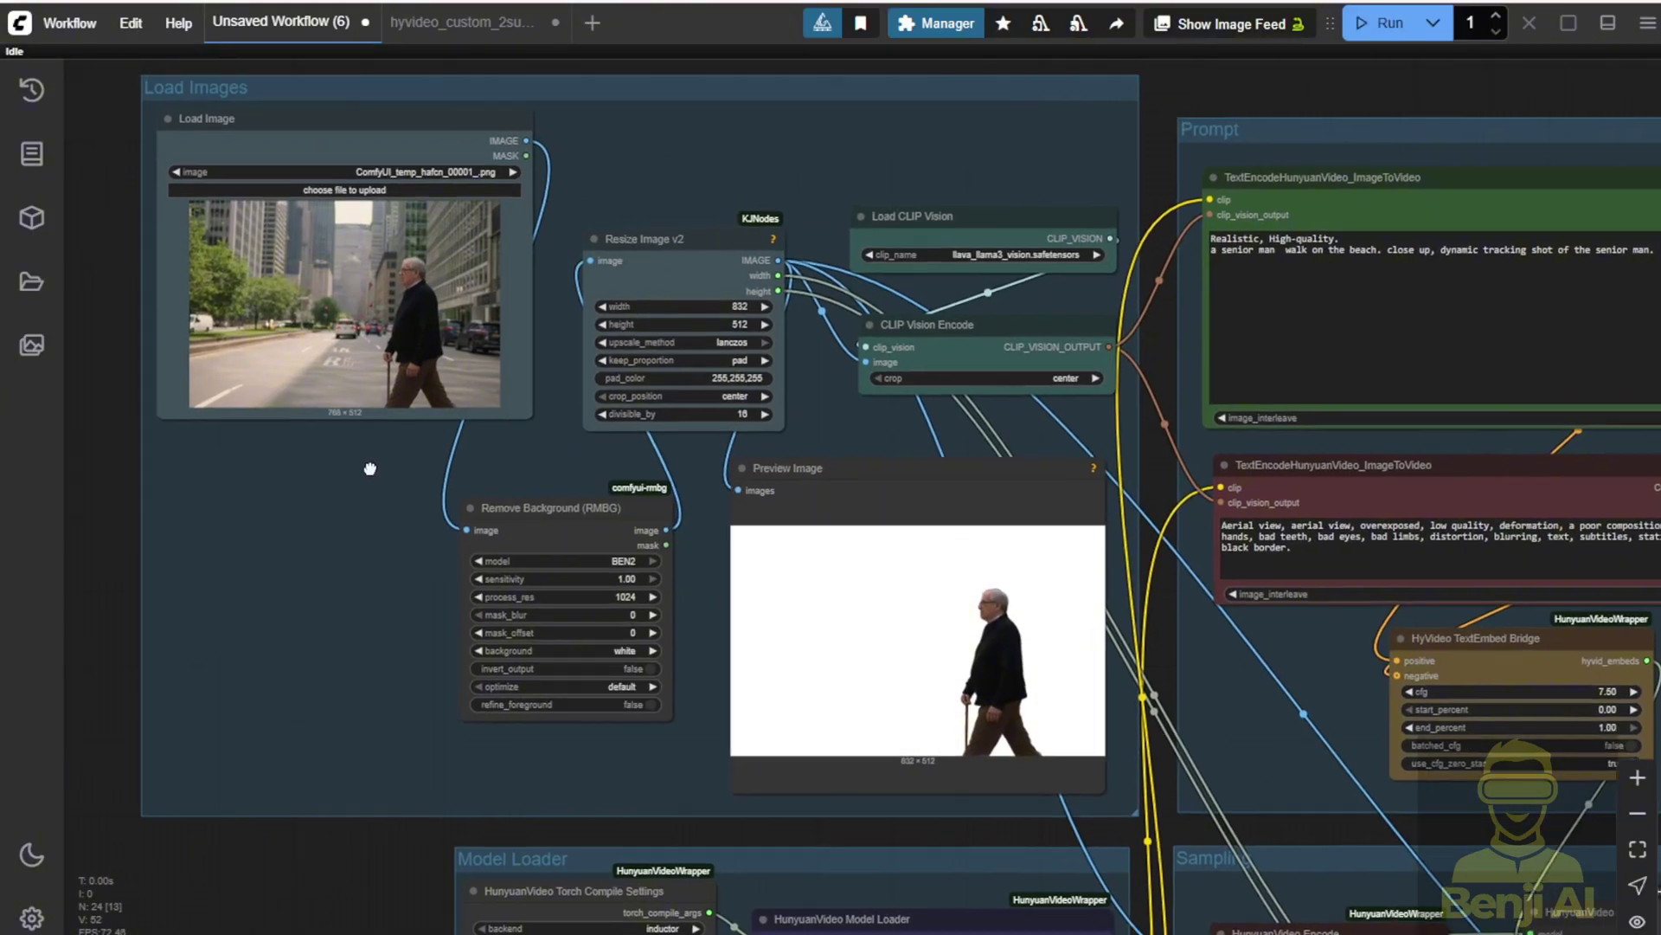
{"action": "scroll", "coordinate": [419, 563], "scroll_direction": "up", "scroll_amount": 3}
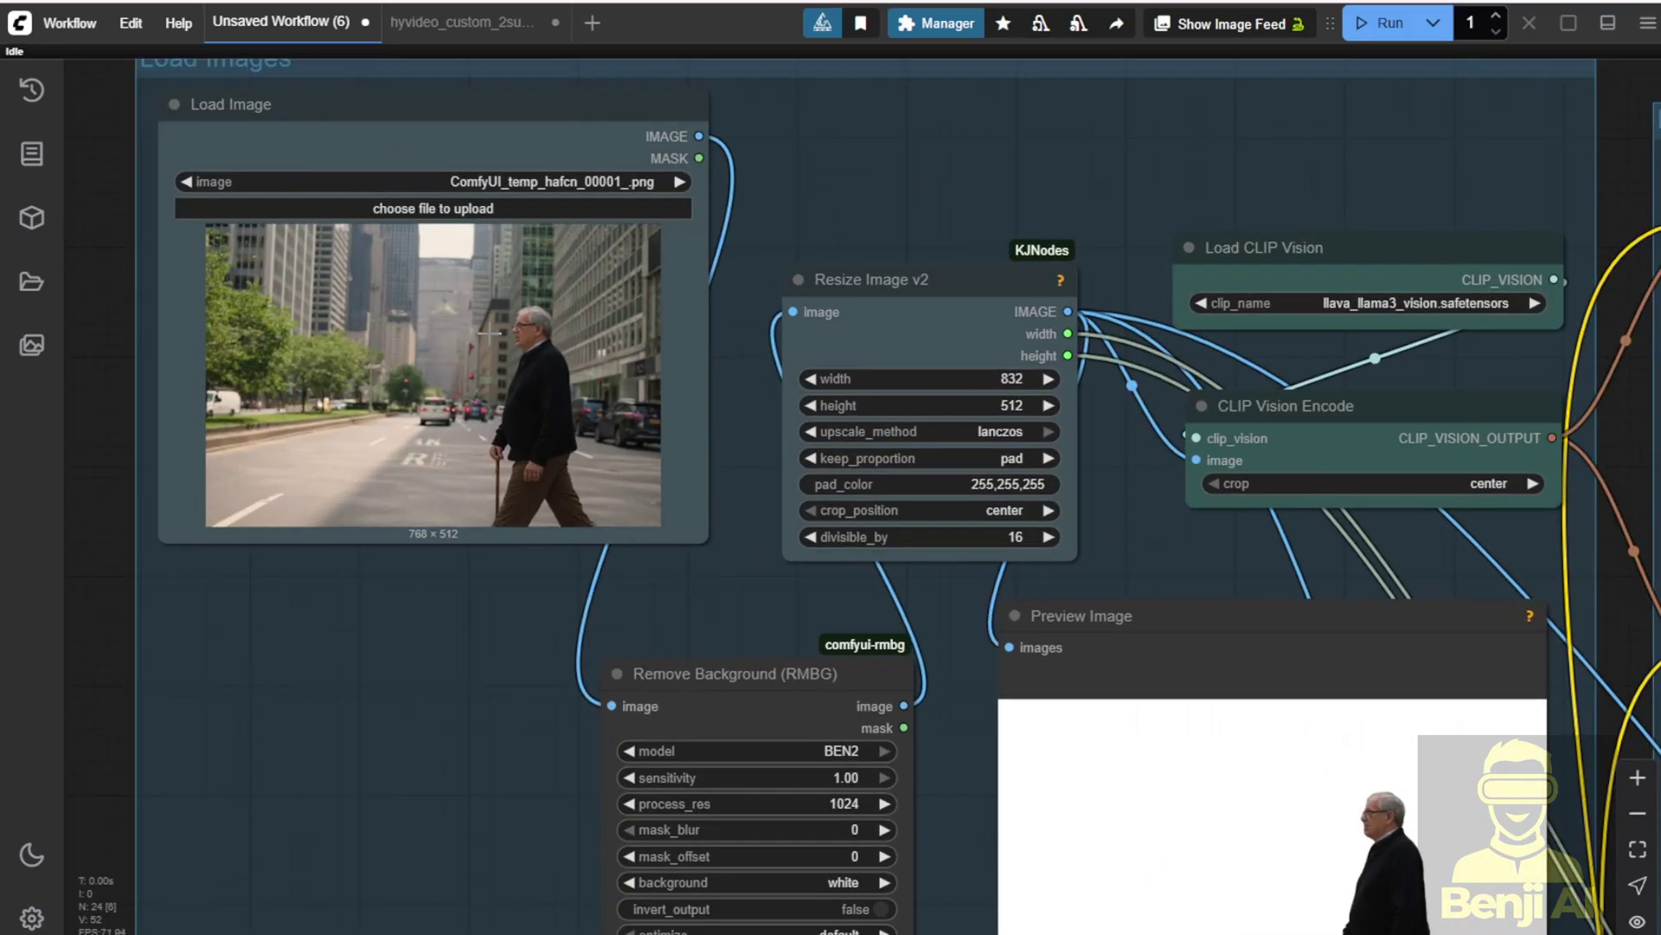
{"action": "left_click_drag", "start_coordinate": [905, 817], "coordinate": [584, 486]}
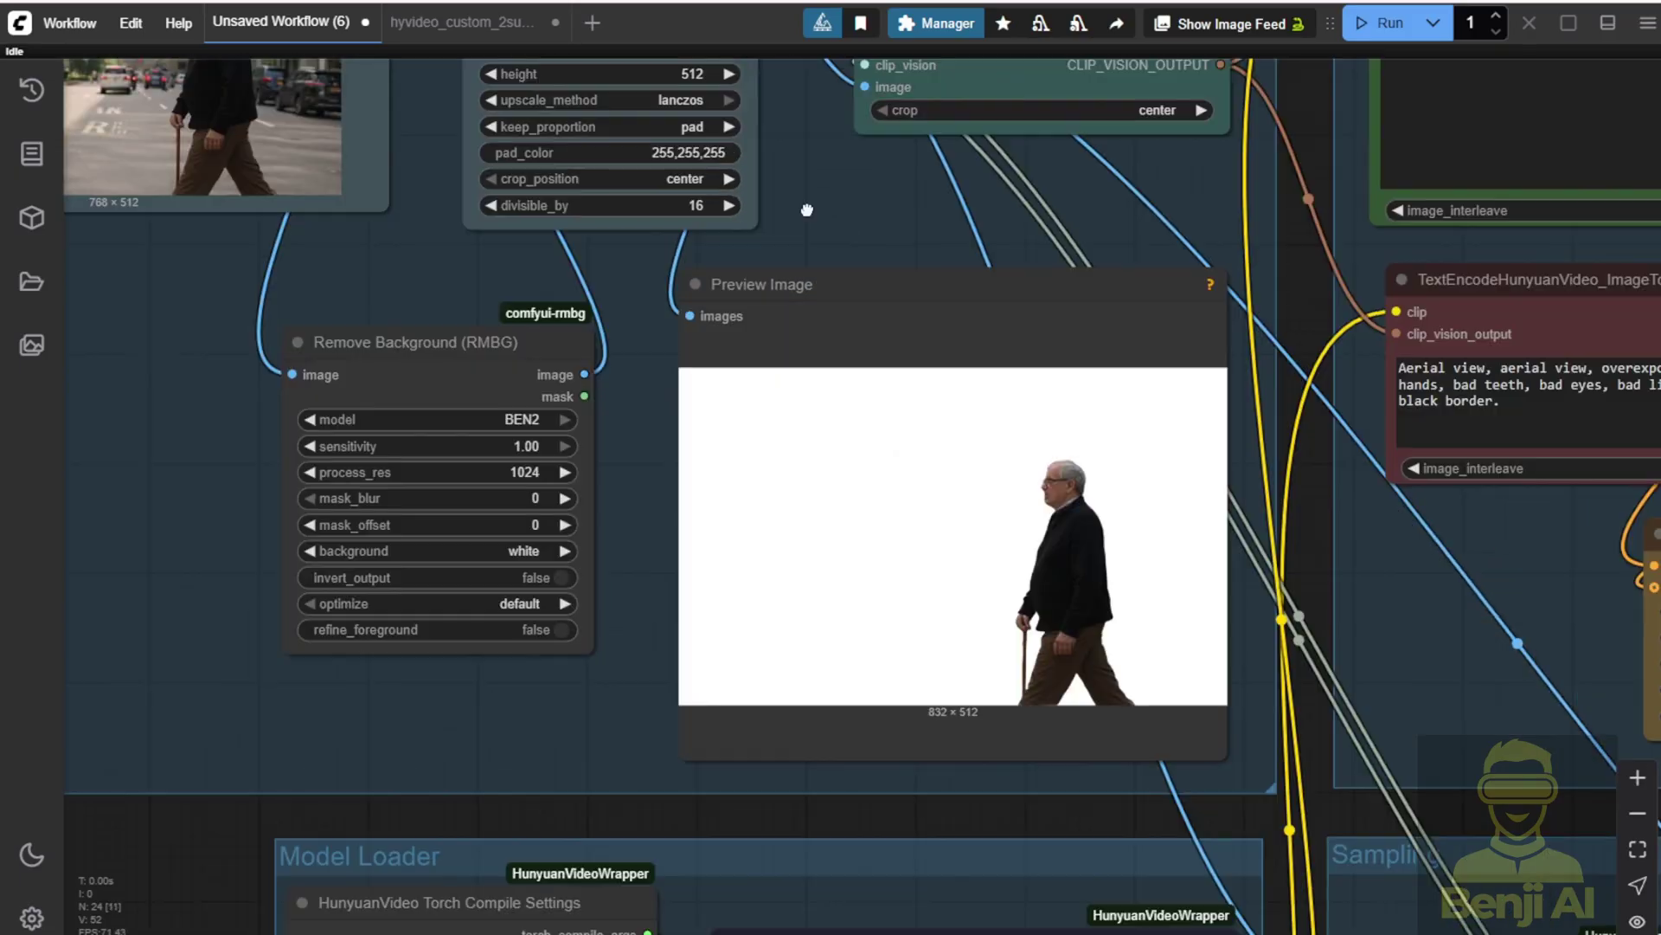
{"action": "scroll", "coordinate": [677, 325], "scroll_direction": "down", "scroll_amount": 5}
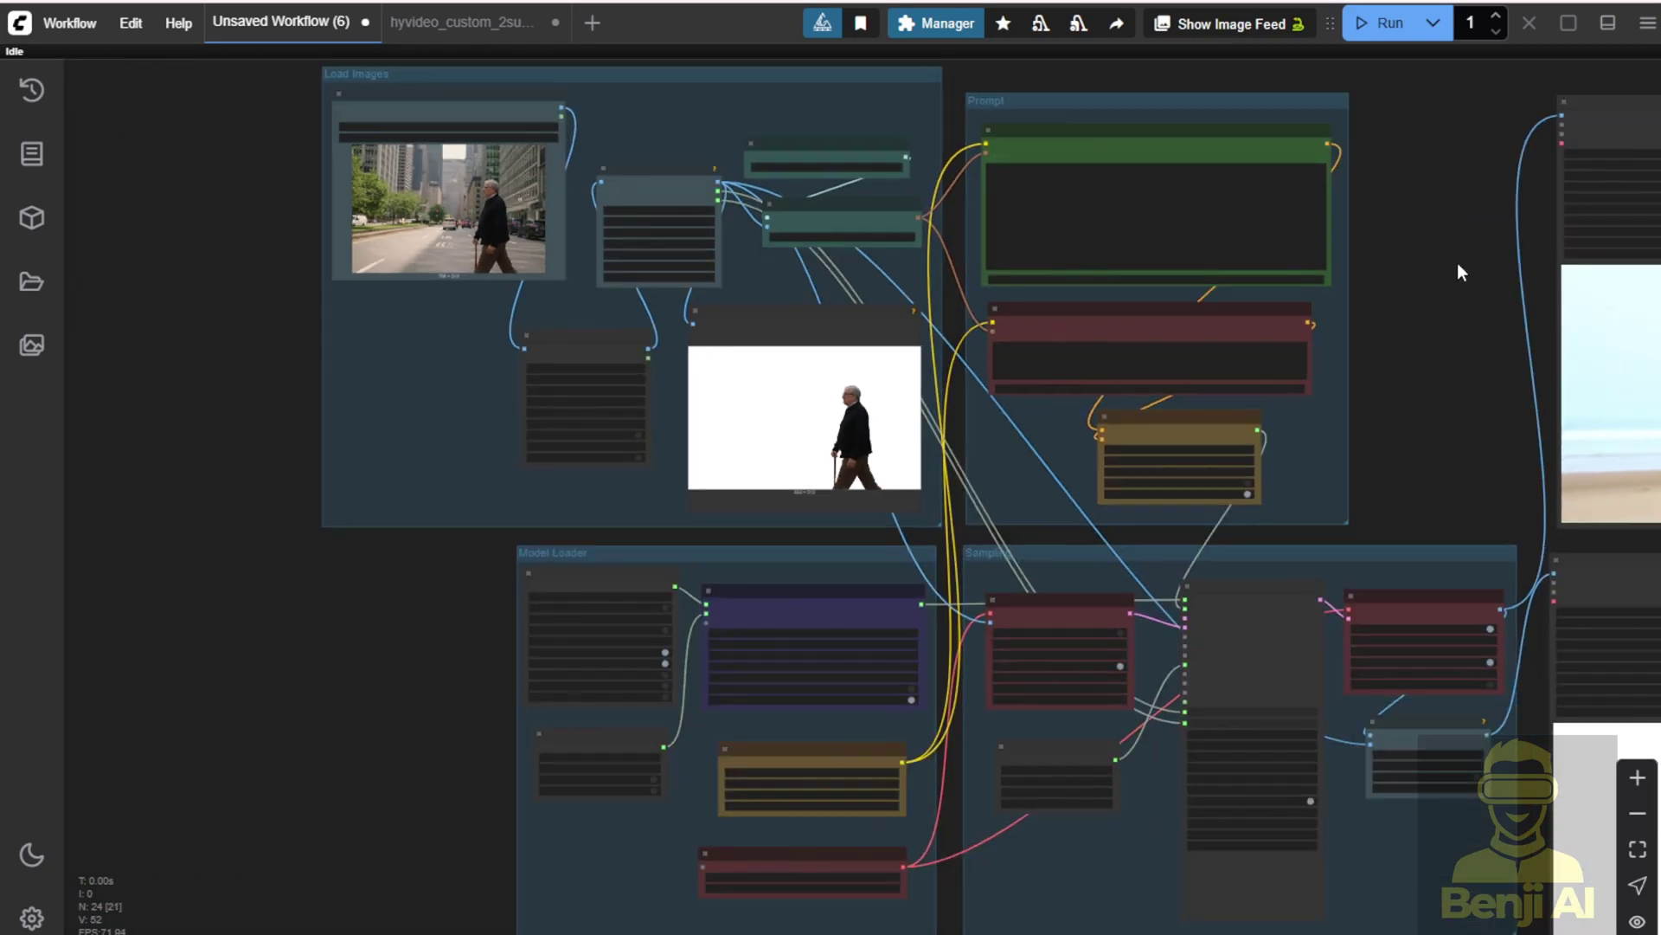
{"action": "left_click_drag", "start_coordinate": [1458, 264], "coordinate": [1108, 271]}
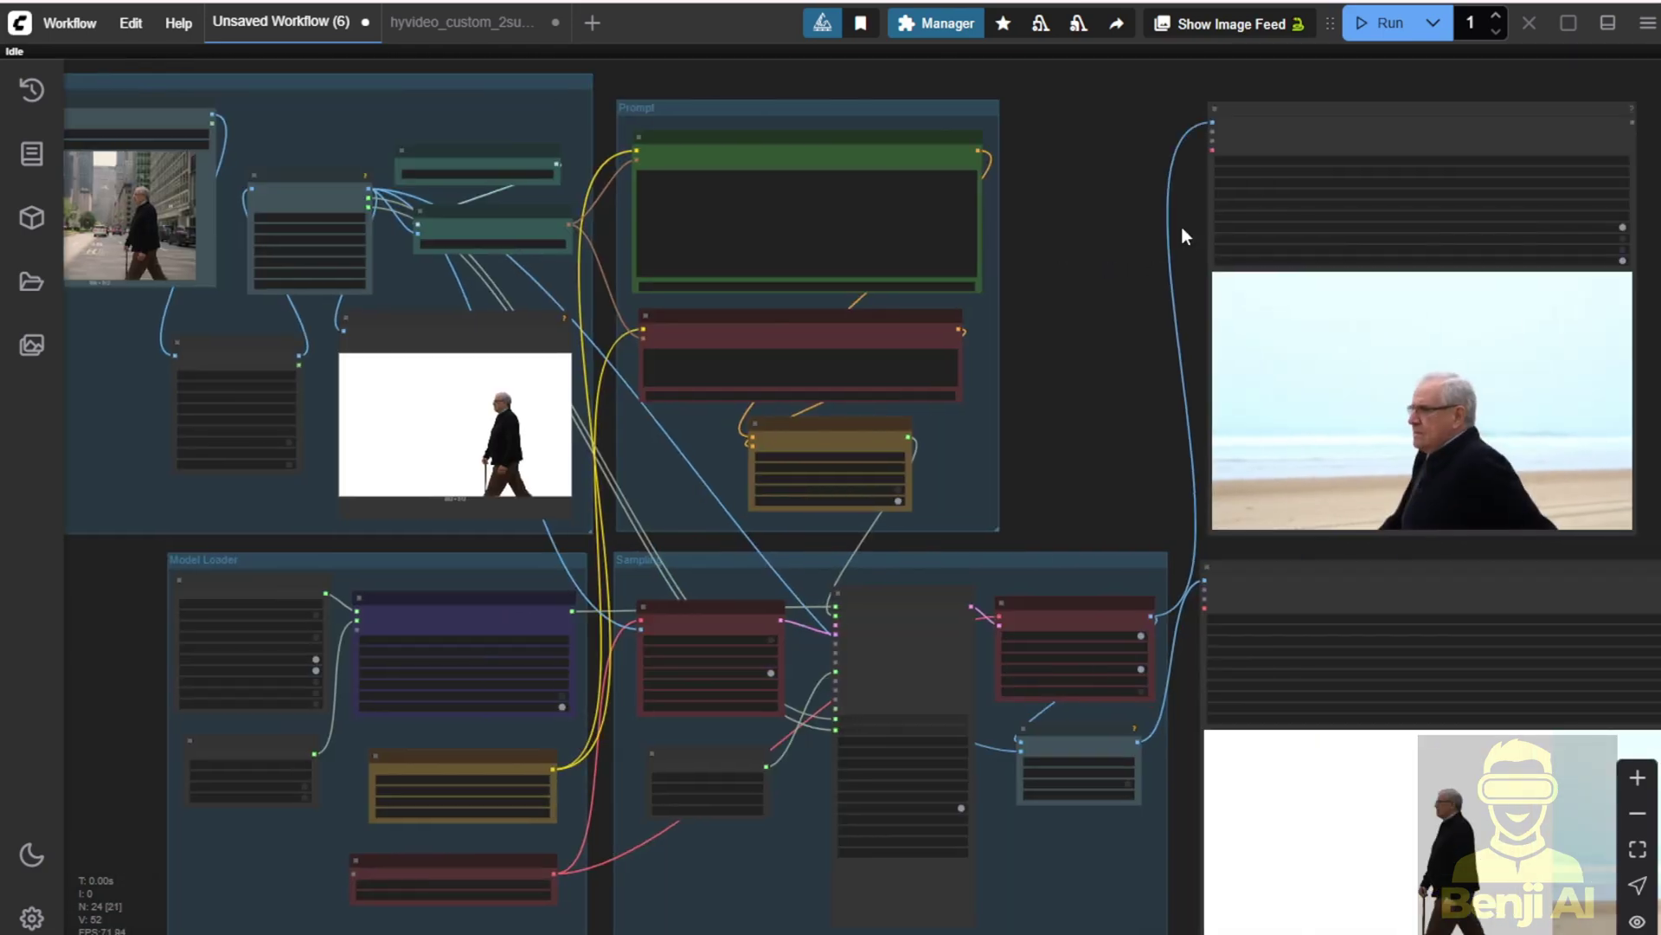
{"action": "left_click_drag", "start_coordinate": [1290, 122], "coordinate": [1120, 107]}
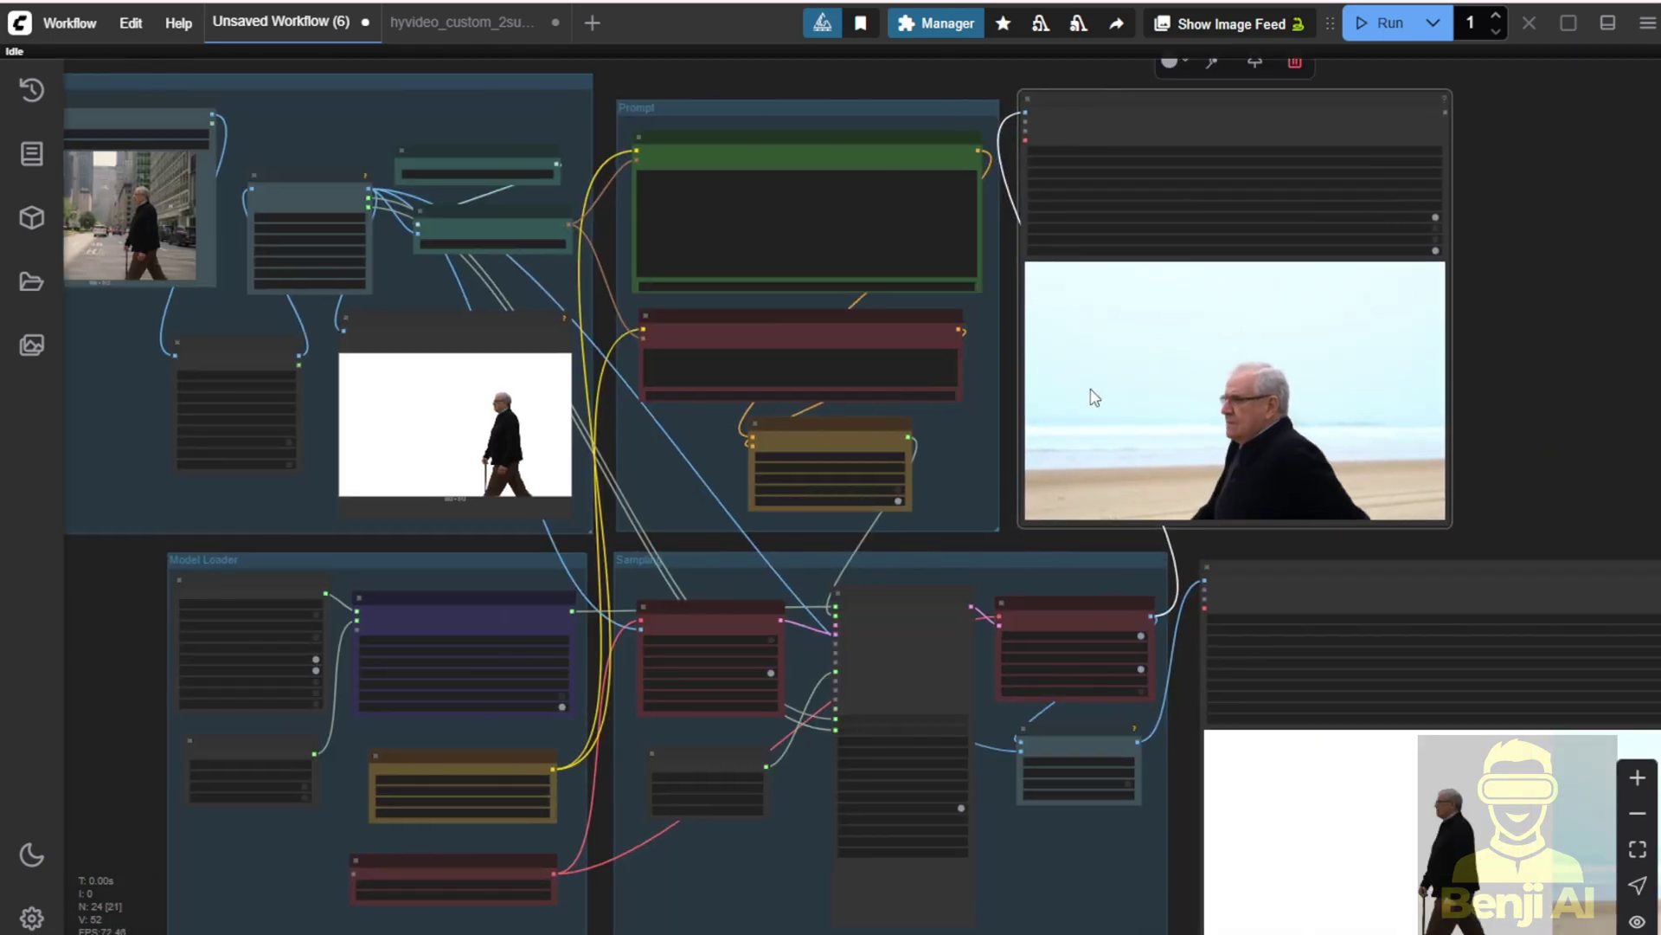
Step: Zoom in on the Load Images group's Load Image and resize nodes
{"action": "scroll", "coordinate": [1094, 396], "scroll_direction": "up", "scroll_amount": 3}
{"action": "scroll", "coordinate": [1172, 367], "scroll_direction": "up", "scroll_amount": 3}
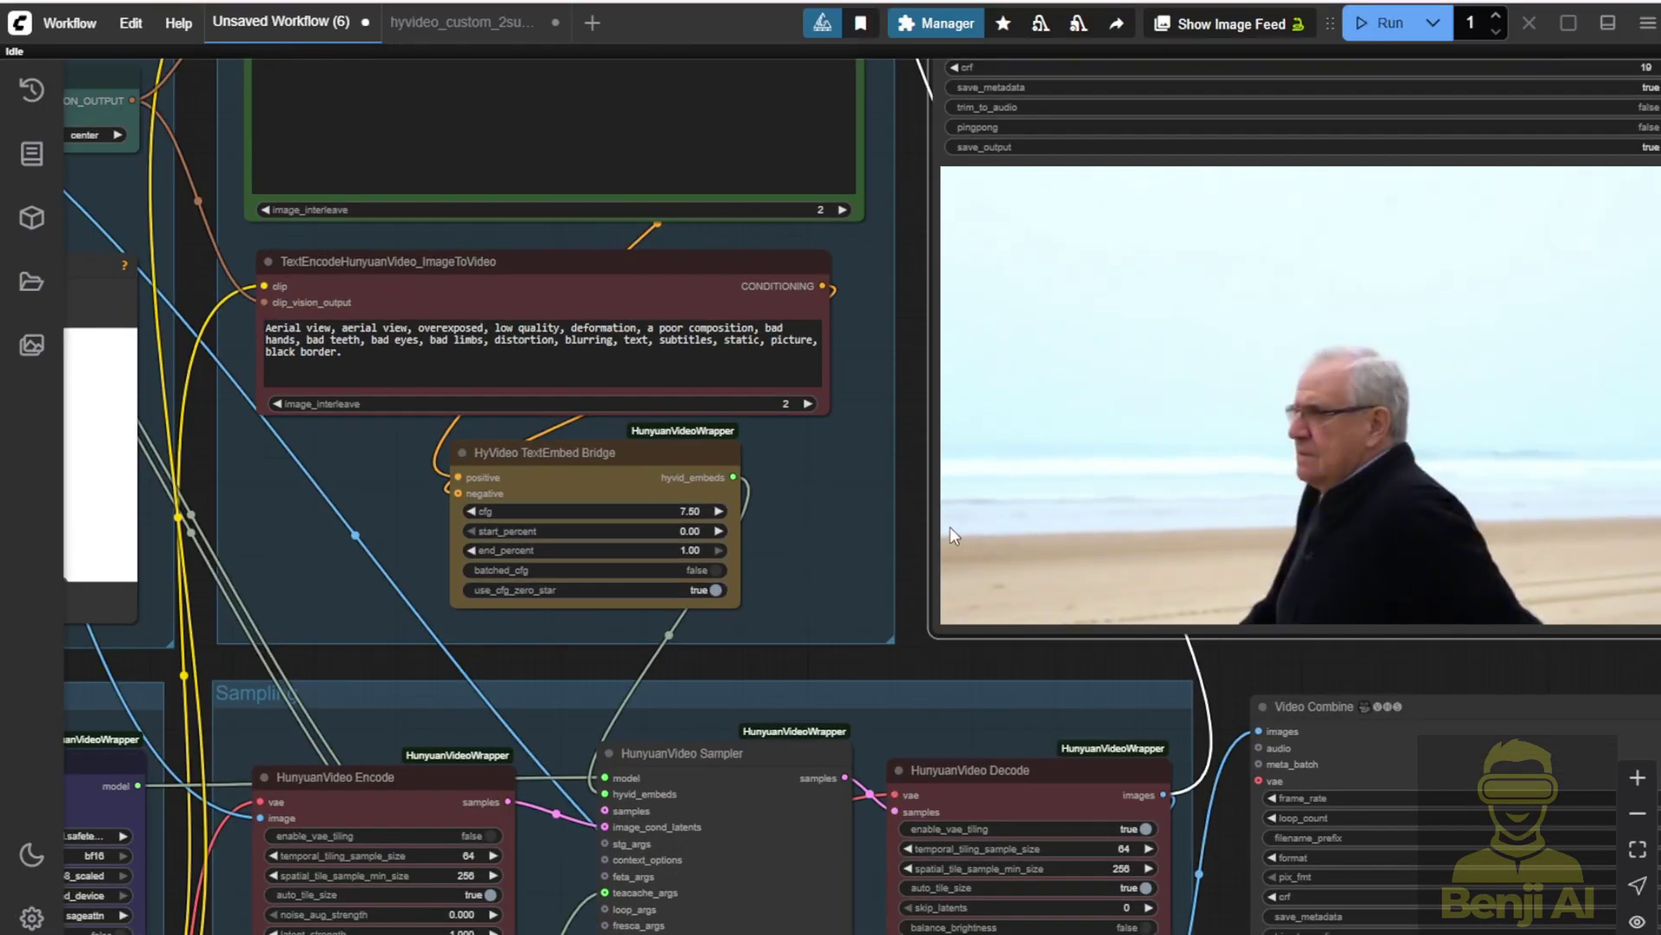
{"action": "scroll", "coordinate": [950, 527], "scroll_direction": "down", "scroll_amount": 3}
{"action": "left_click_drag", "start_coordinate": [915, 553], "coordinate": [838, 543]}
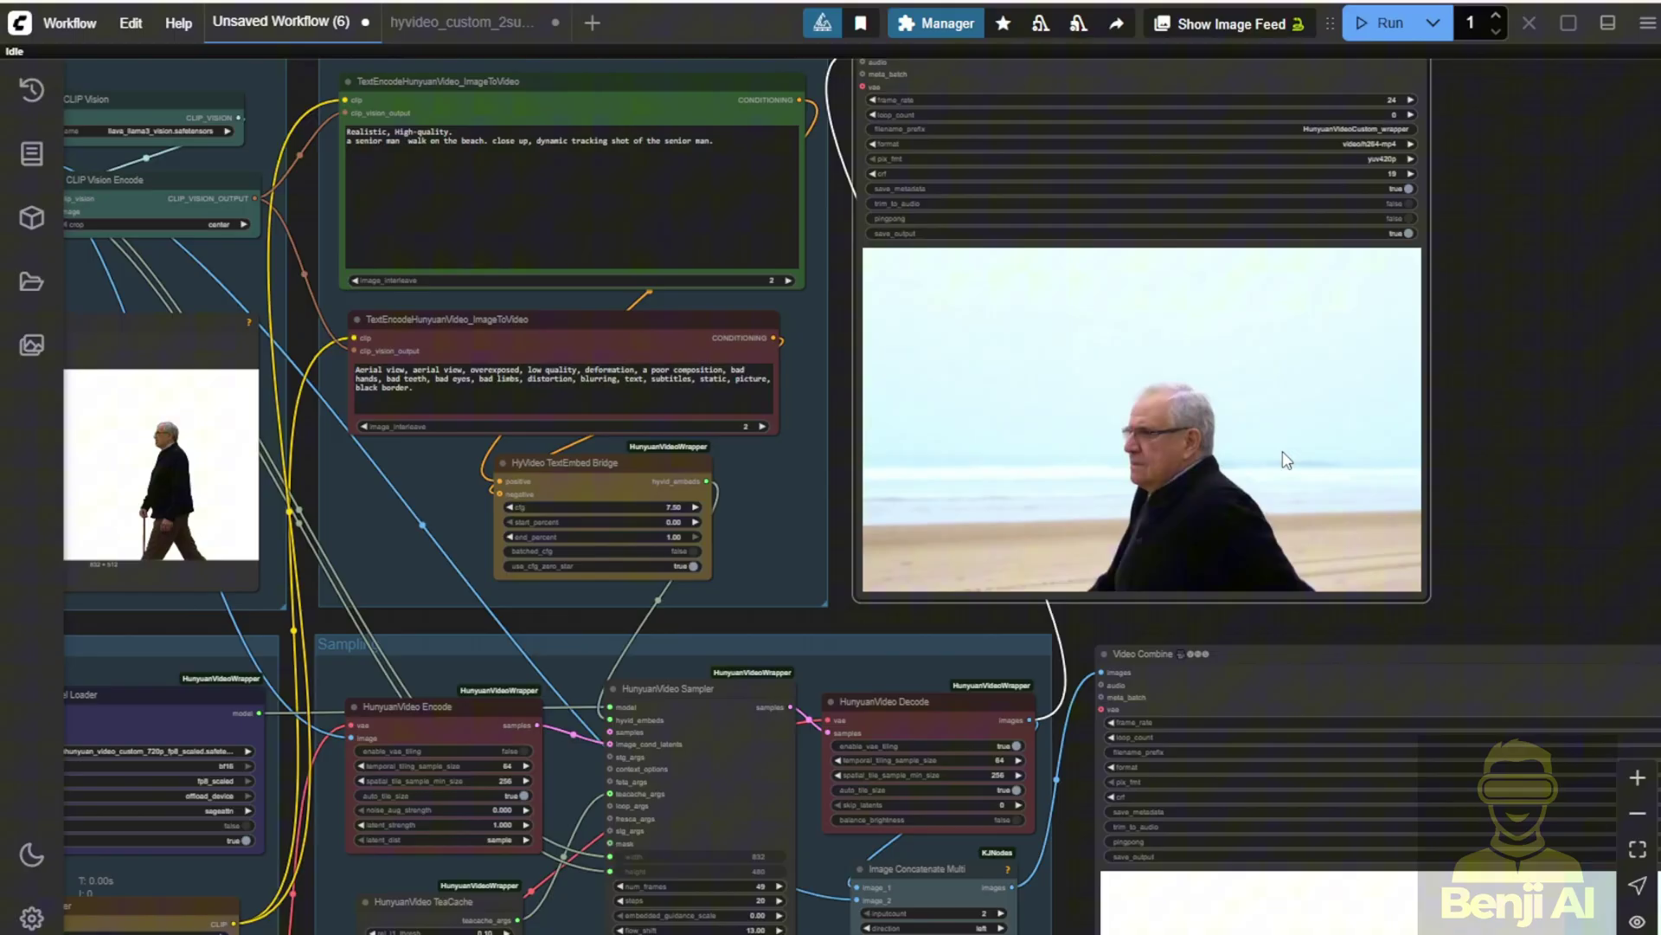
{"action": "left_click_drag", "start_coordinate": [293, 567], "coordinate": [1070, 636]}
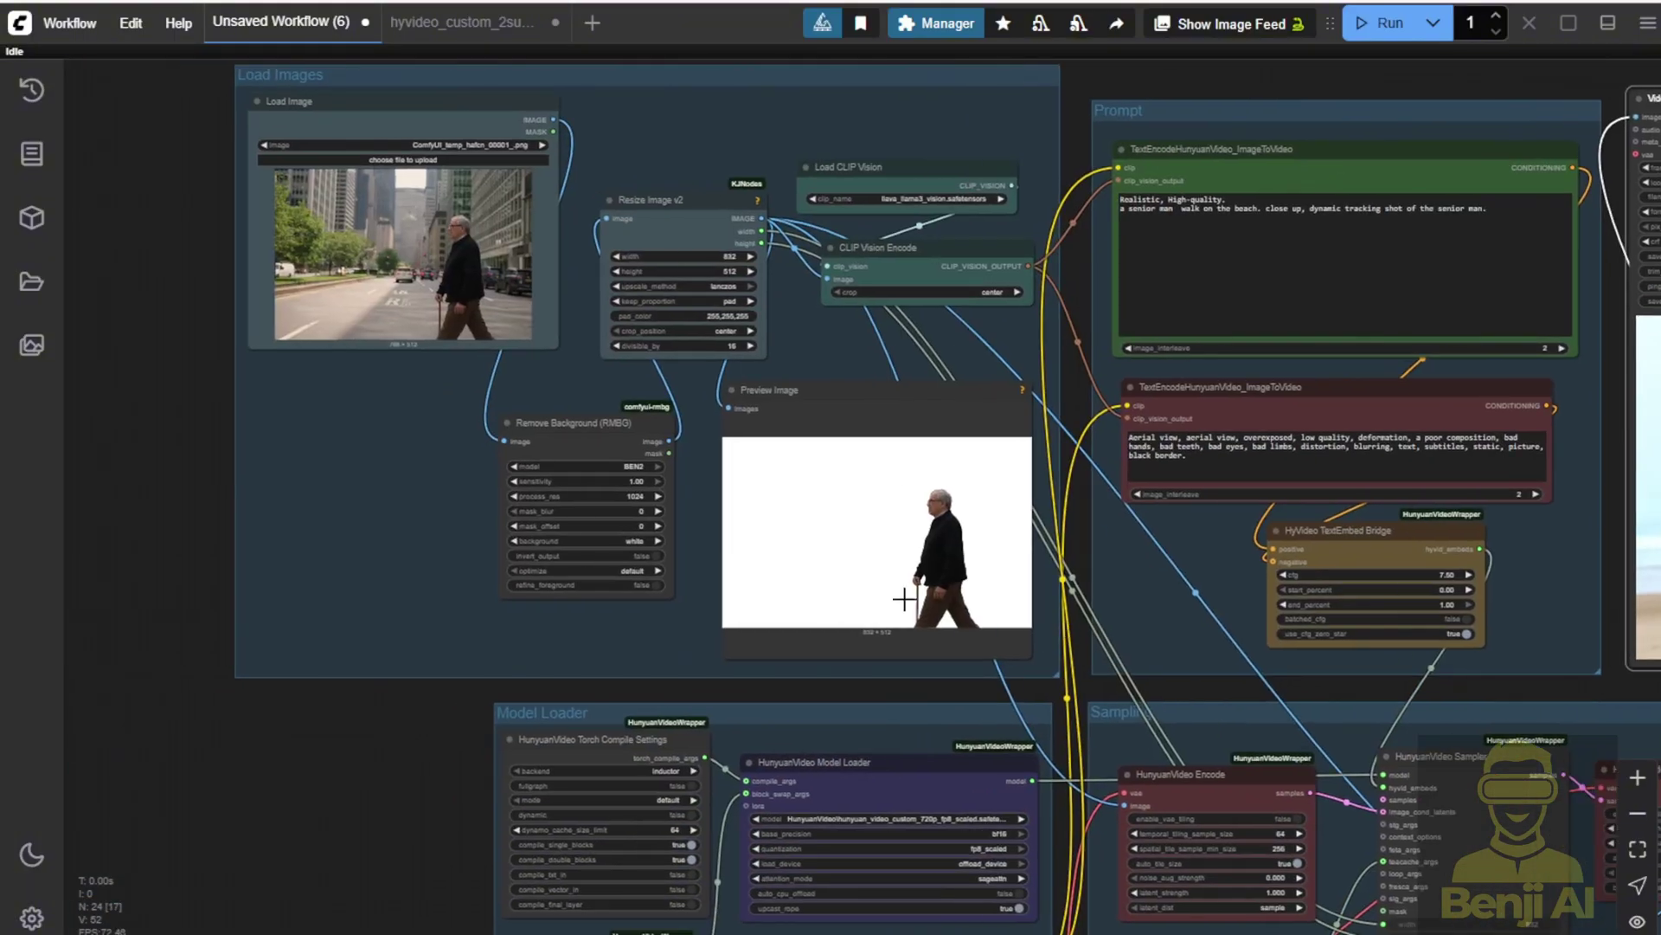
{"action": "scroll", "coordinate": [906, 598], "scroll_direction": "up", "scroll_amount": 4}
{"action": "scroll", "coordinate": [931, 416], "scroll_direction": "up", "scroll_amount": 3}
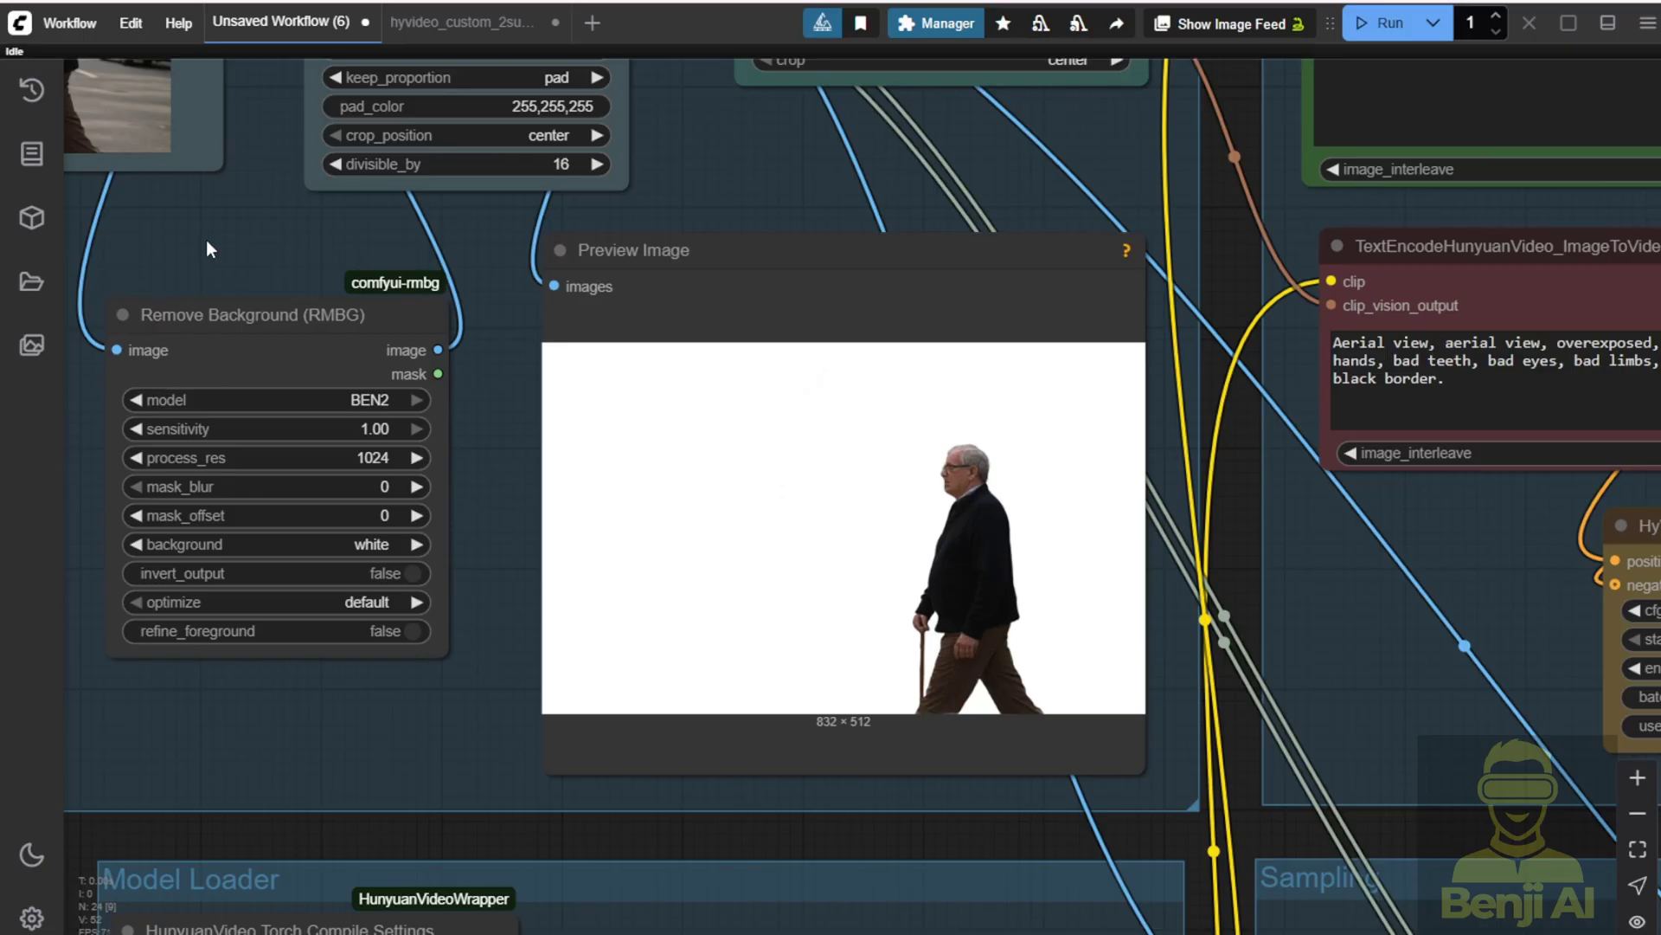
{"action": "left_click_drag", "start_coordinate": [208, 248], "coordinate": [457, 209]}
{"action": "left_click_drag", "start_coordinate": [430, 279], "coordinate": [690, 439]}
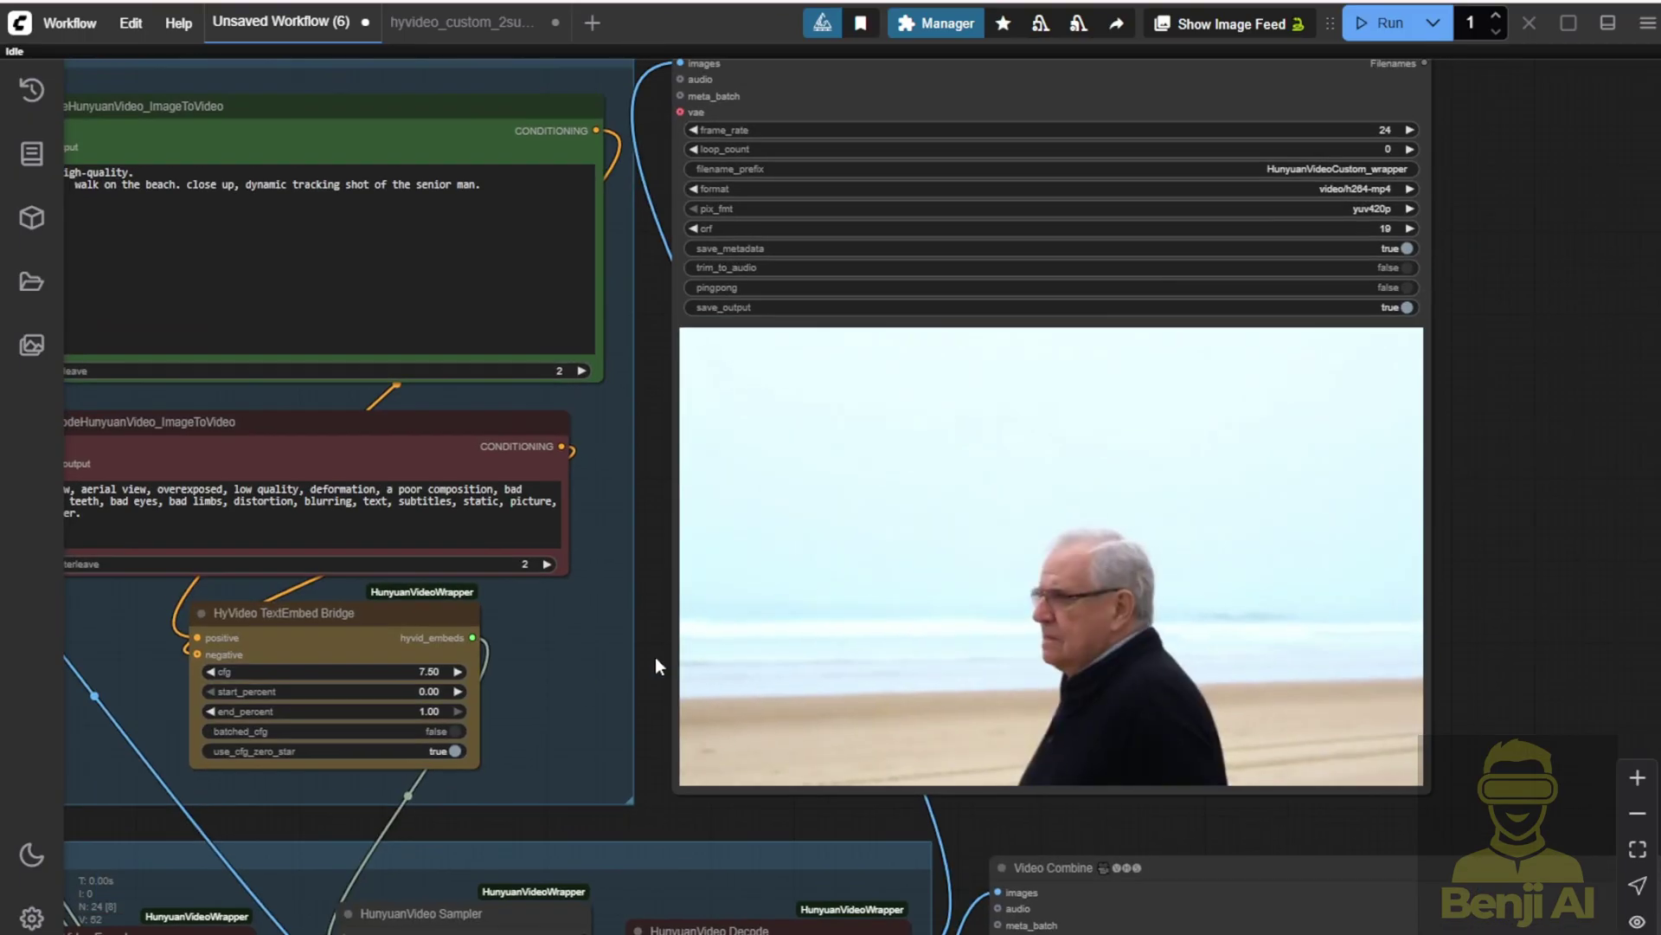
{"action": "scroll", "coordinate": [659, 657], "scroll_direction": "down", "scroll_amount": 3}
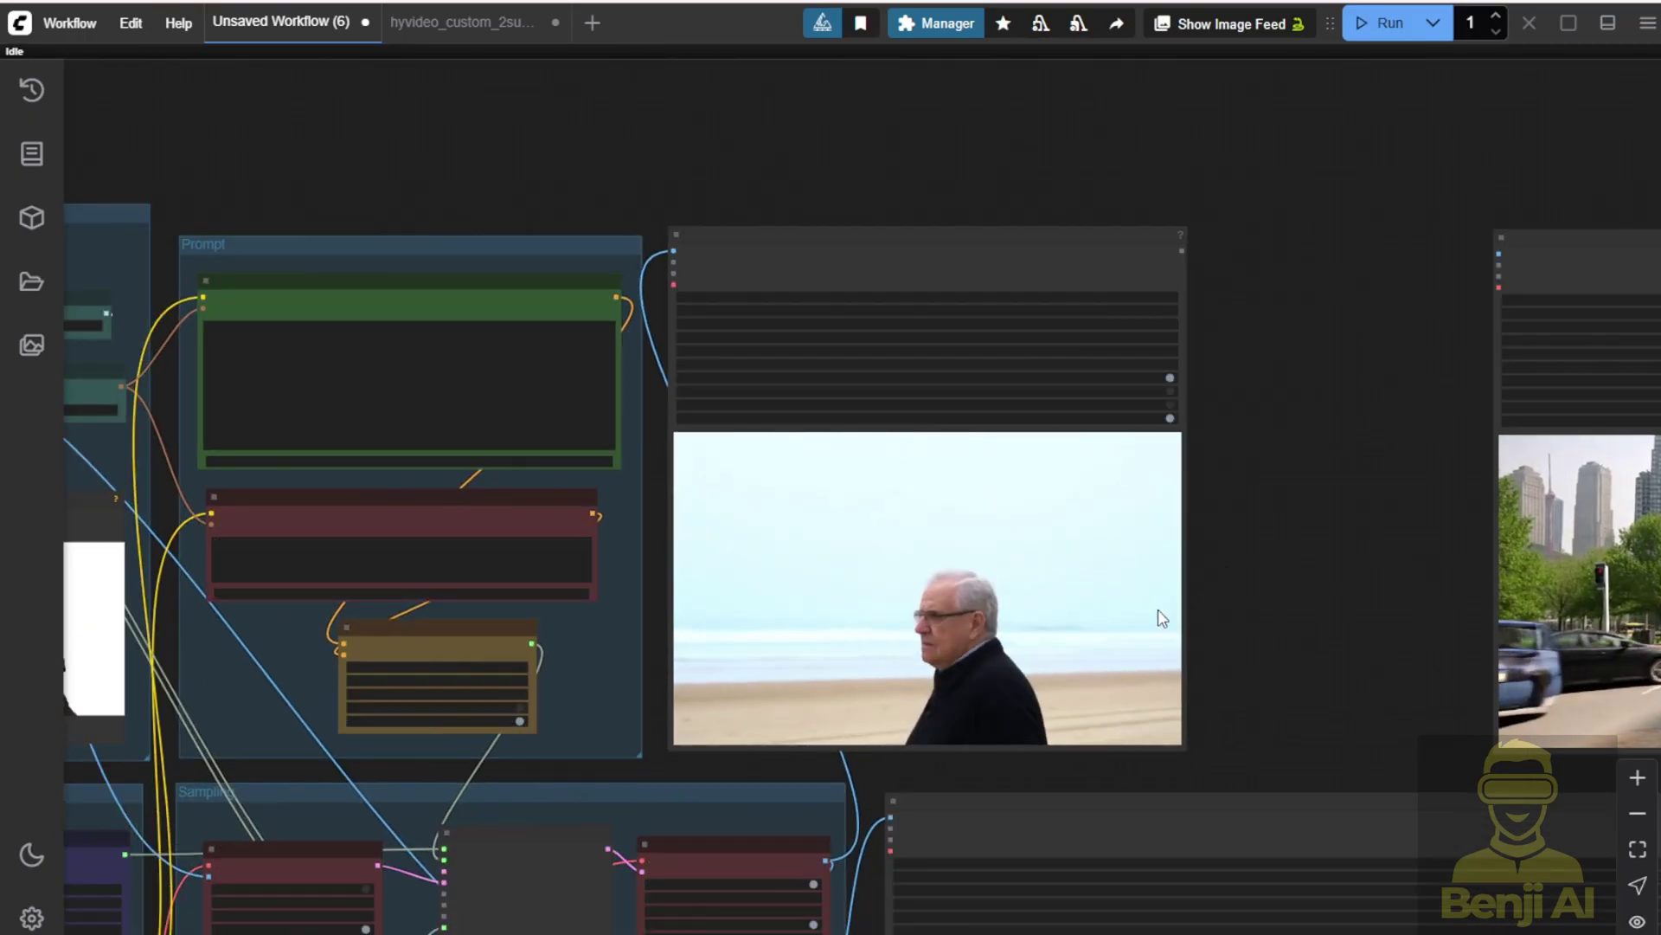
{"action": "scroll", "coordinate": [1253, 634], "scroll_direction": "down", "scroll_amount": 2}
{"action": "left_click_drag", "start_coordinate": [1276, 604], "coordinate": [729, 531]}
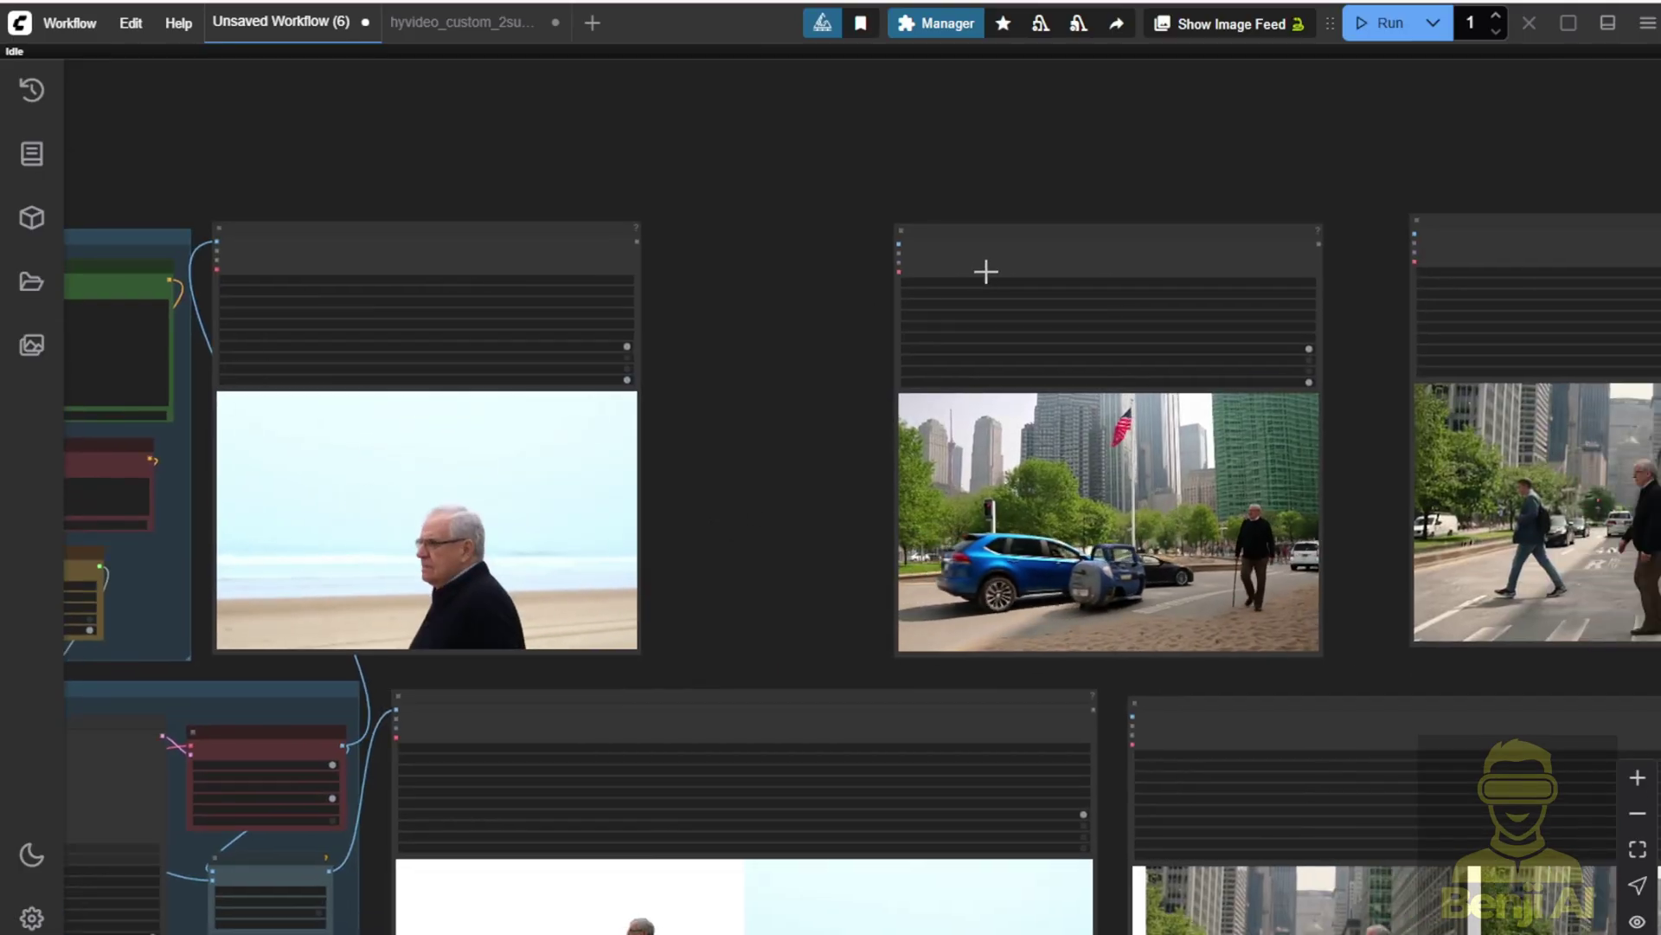
{"action": "left_click_drag", "start_coordinate": [983, 270], "coordinate": [753, 226]}
{"action": "scroll", "coordinate": [693, 239], "scroll_direction": "up", "scroll_amount": 5}
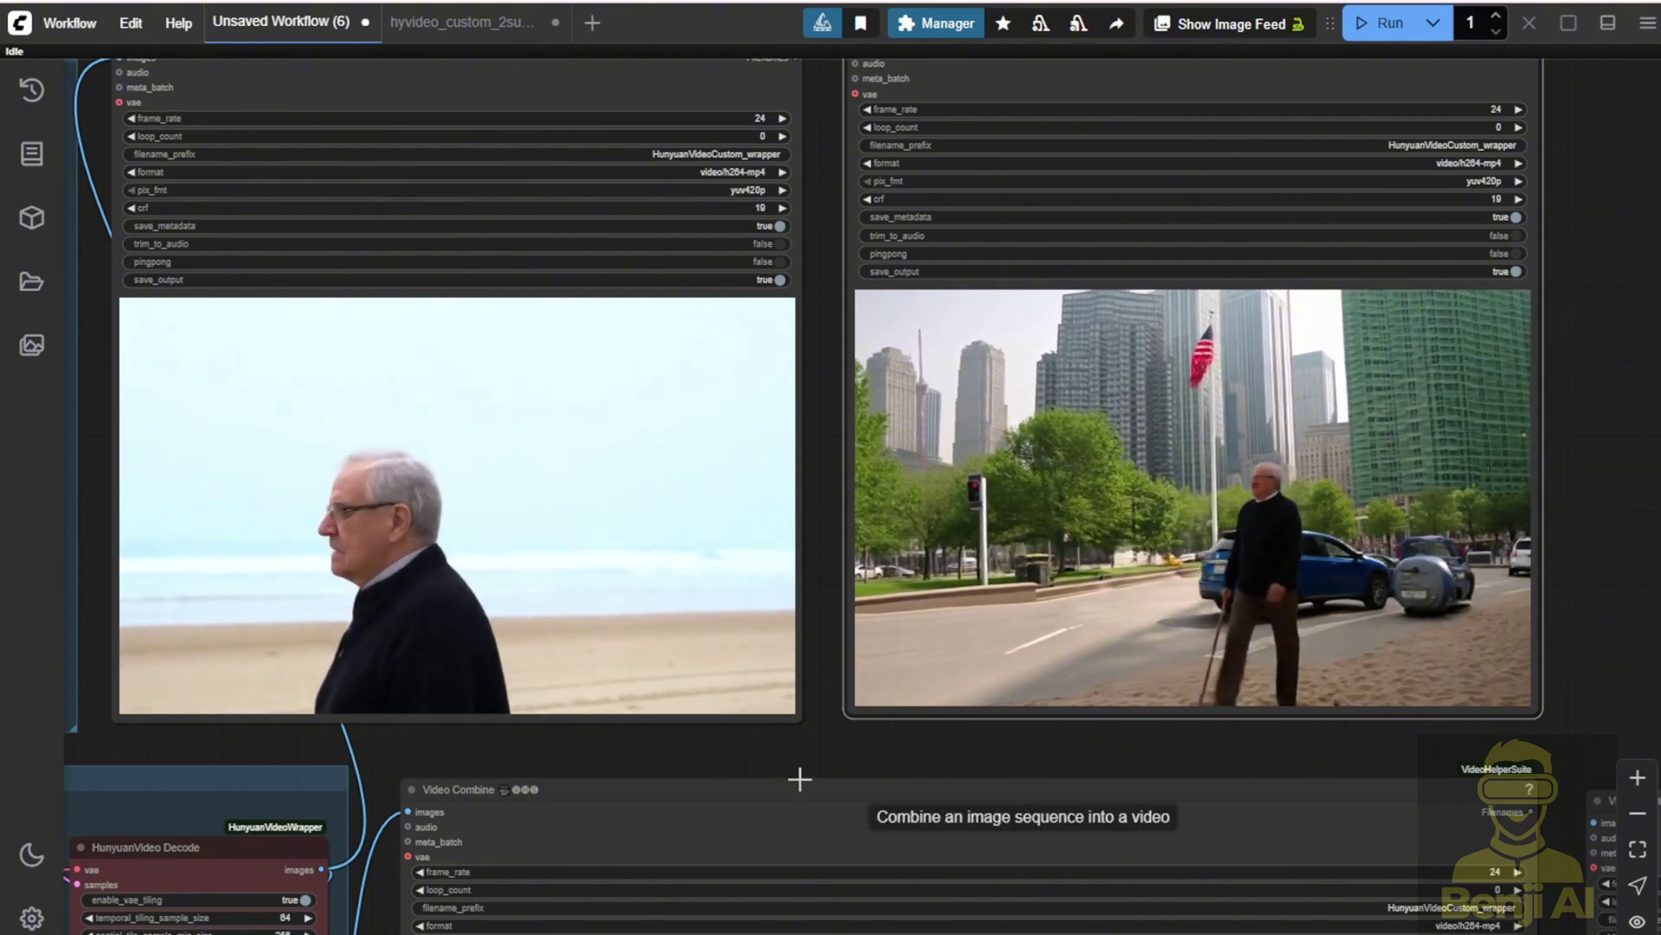
{"action": "scroll", "coordinate": [1216, 689], "scroll_direction": "down", "scroll_amount": 3}
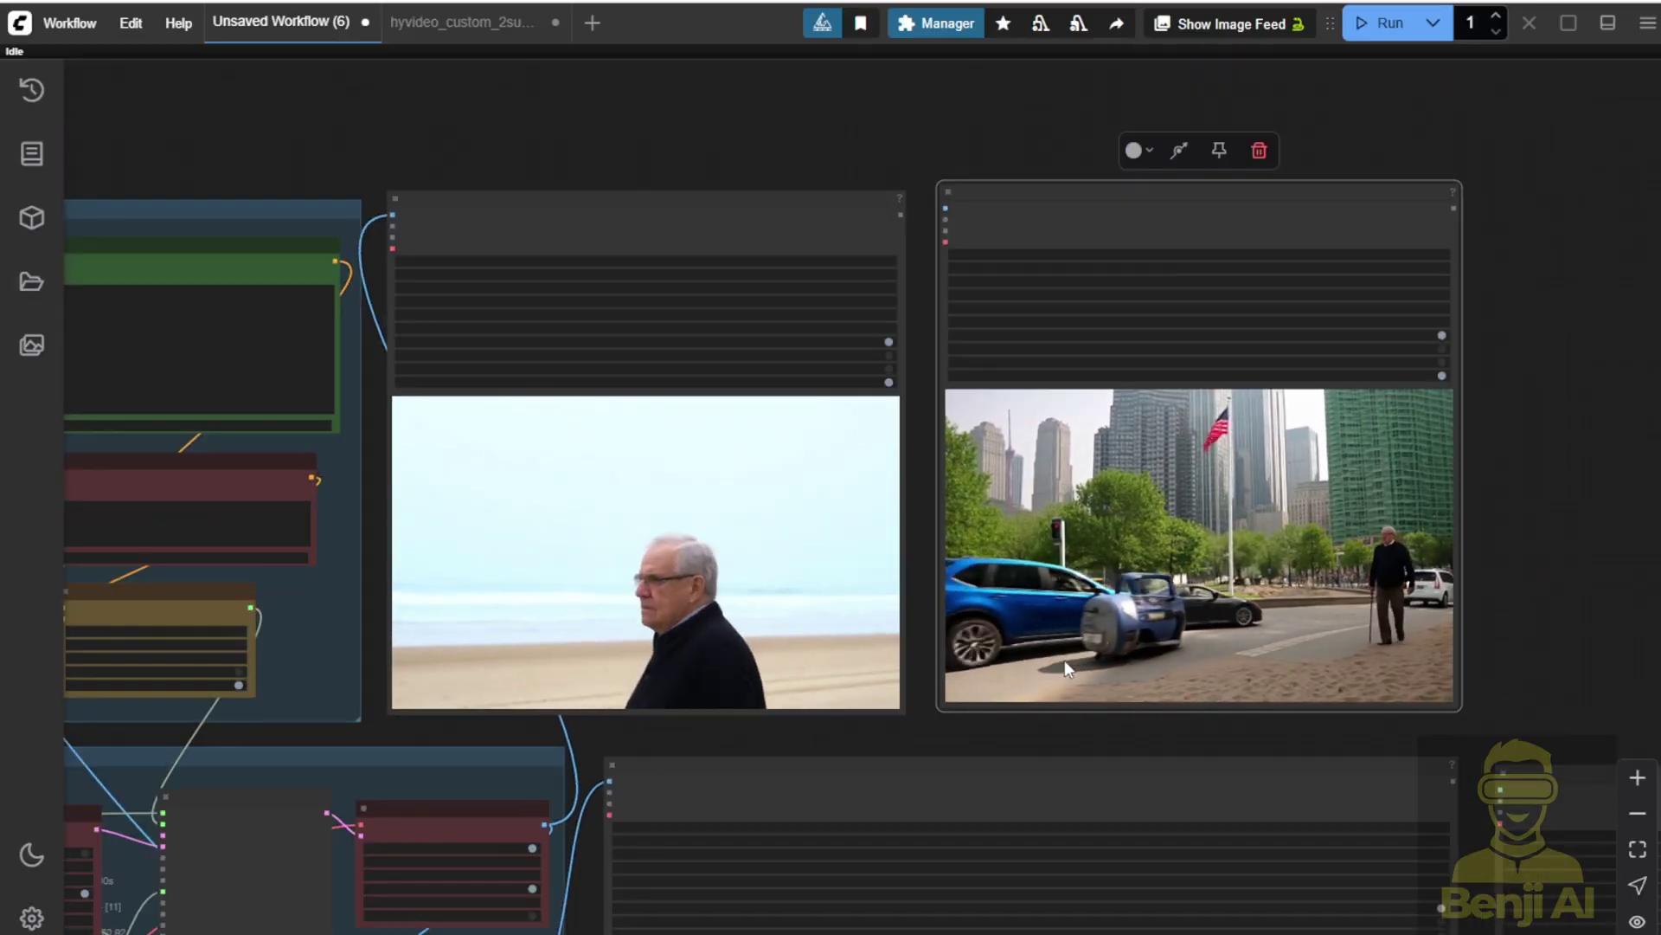
{"action": "scroll", "coordinate": [419, 467], "scroll_direction": "down", "scroll_amount": 3}
{"action": "left_click_drag", "start_coordinate": [505, 208], "coordinate": [941, 171]}
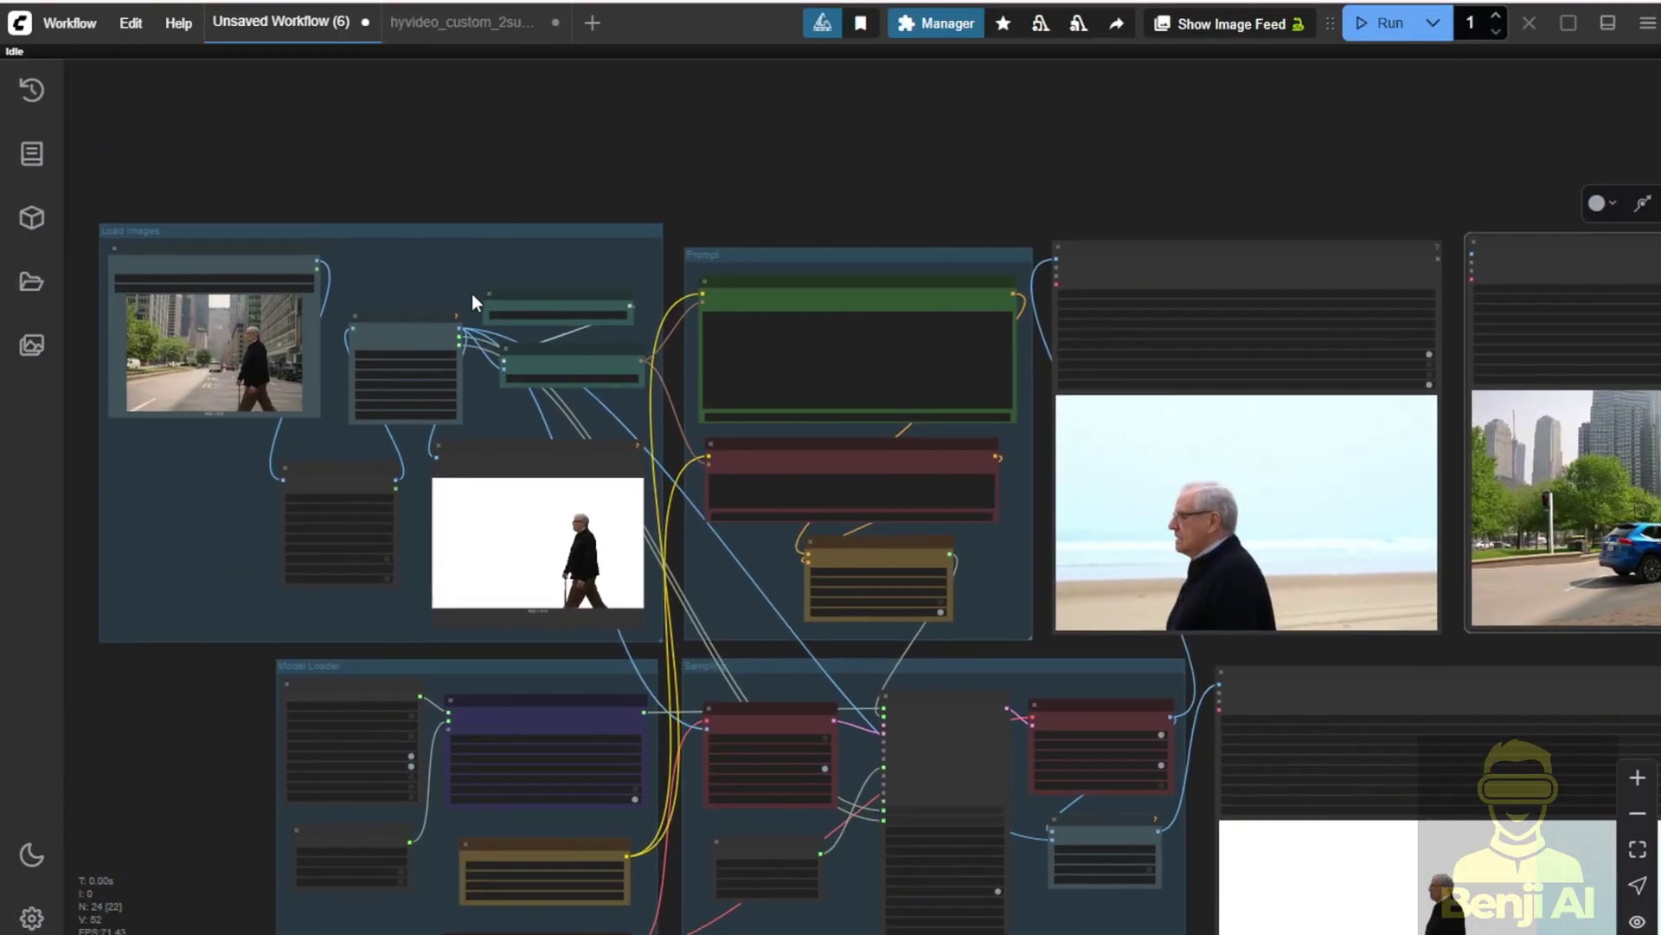
{"action": "scroll", "coordinate": [428, 316], "scroll_direction": "up", "scroll_amount": 3}
{"action": "left_click_drag", "start_coordinate": [309, 115], "coordinate": [623, 230]}
{"action": "scroll", "coordinate": [623, 230], "scroll_direction": "up", "scroll_amount": 3}
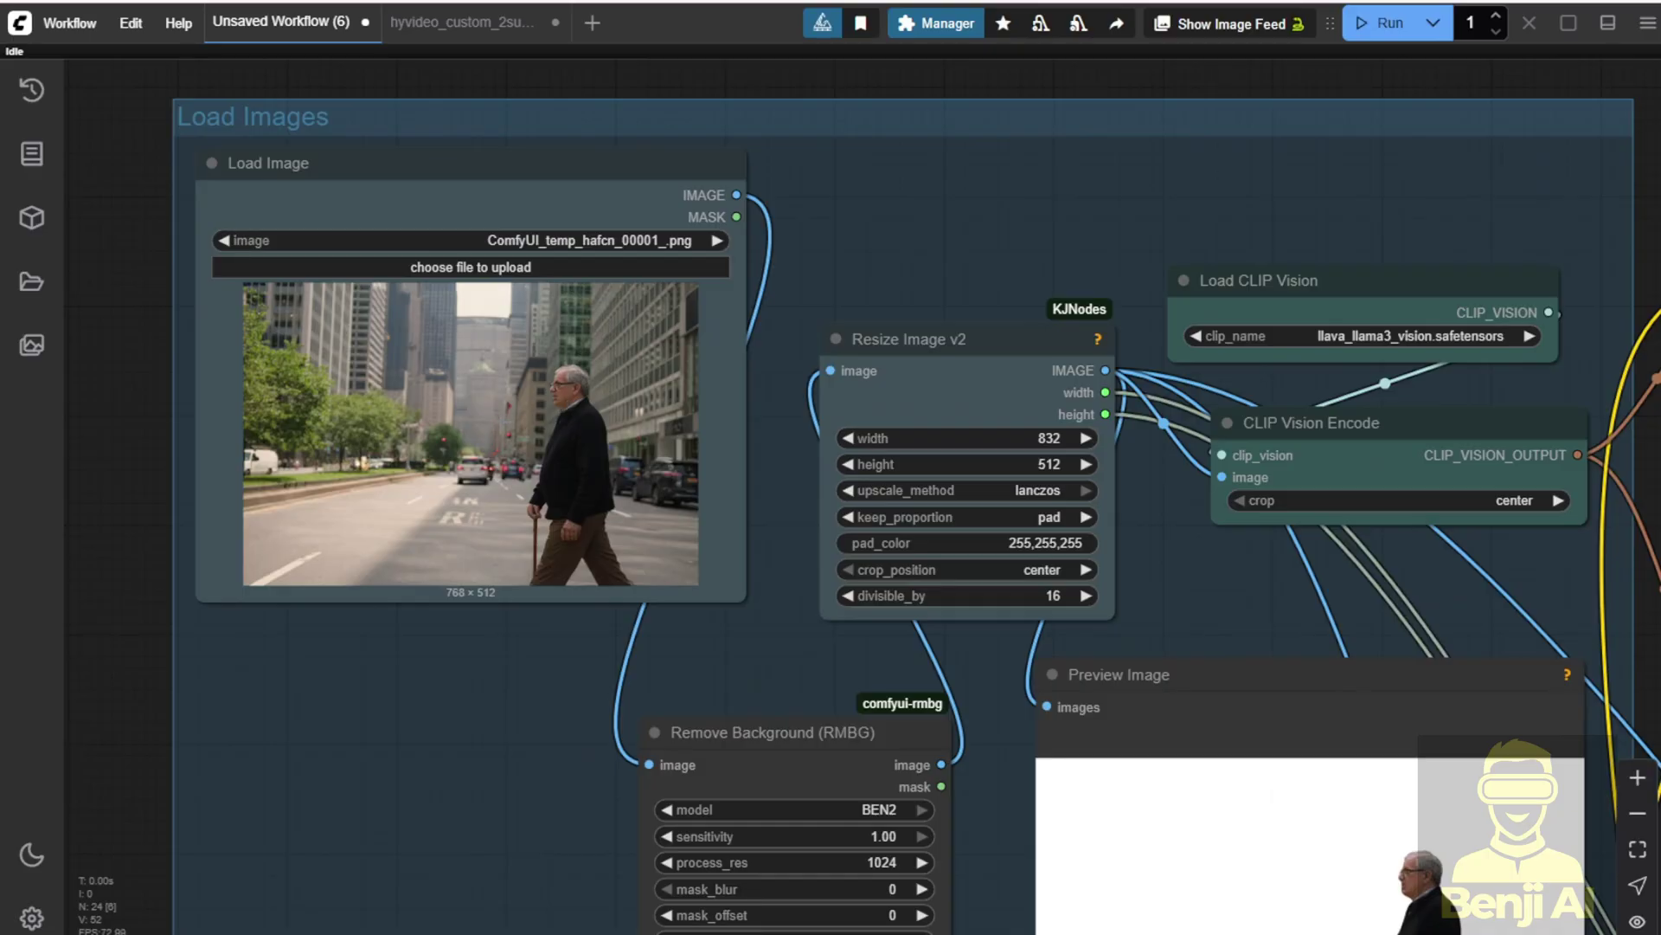
{"action": "left_click_drag", "start_coordinate": [490, 686], "coordinate": [303, 411]}
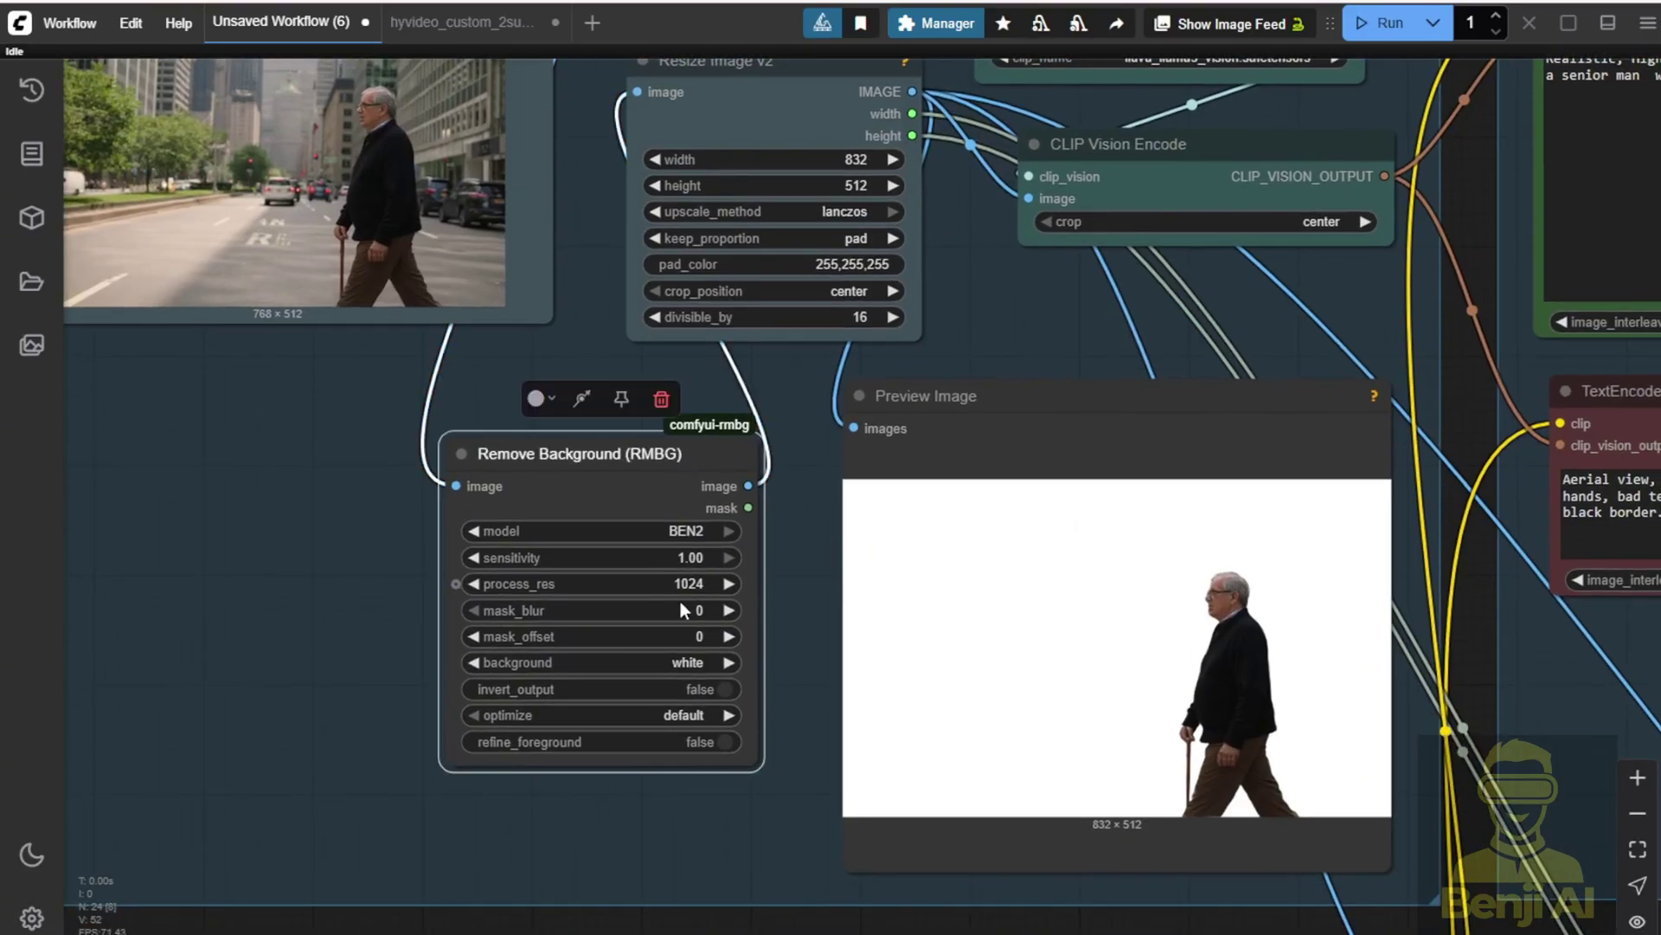
{"action": "left_click_drag", "start_coordinate": [378, 582], "coordinate": [533, 737]}
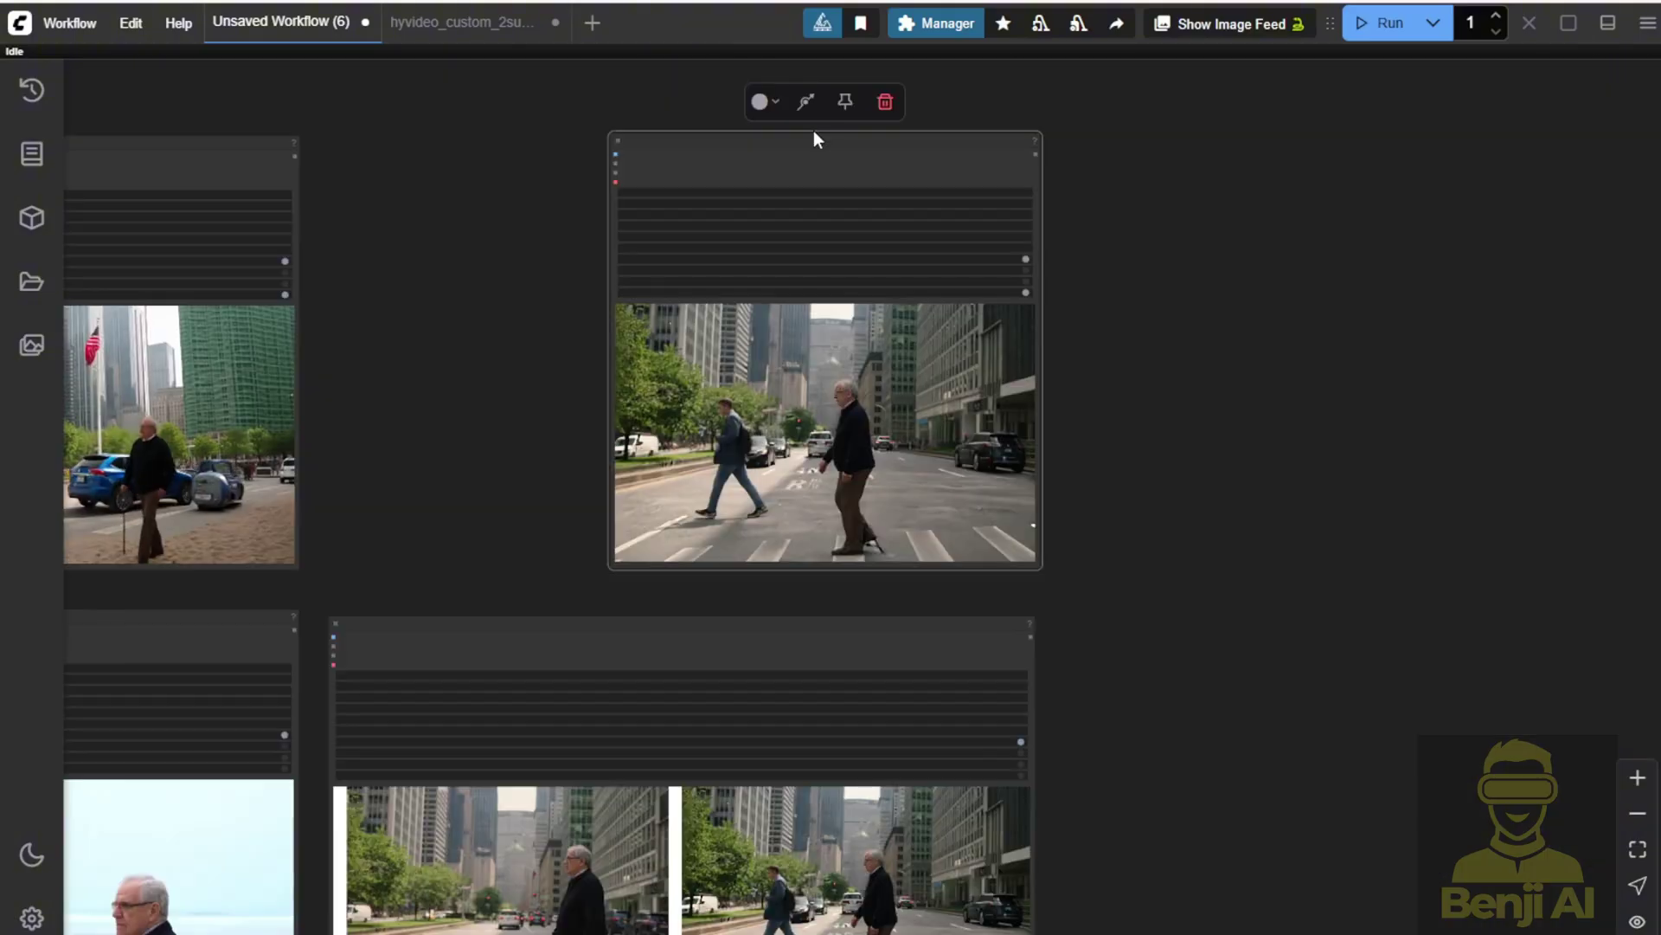
Step: Zoom in on the output video, then pan back toward the other output videos
{"action": "scroll", "coordinate": [757, 419], "scroll_direction": "up", "scroll_amount": 5}
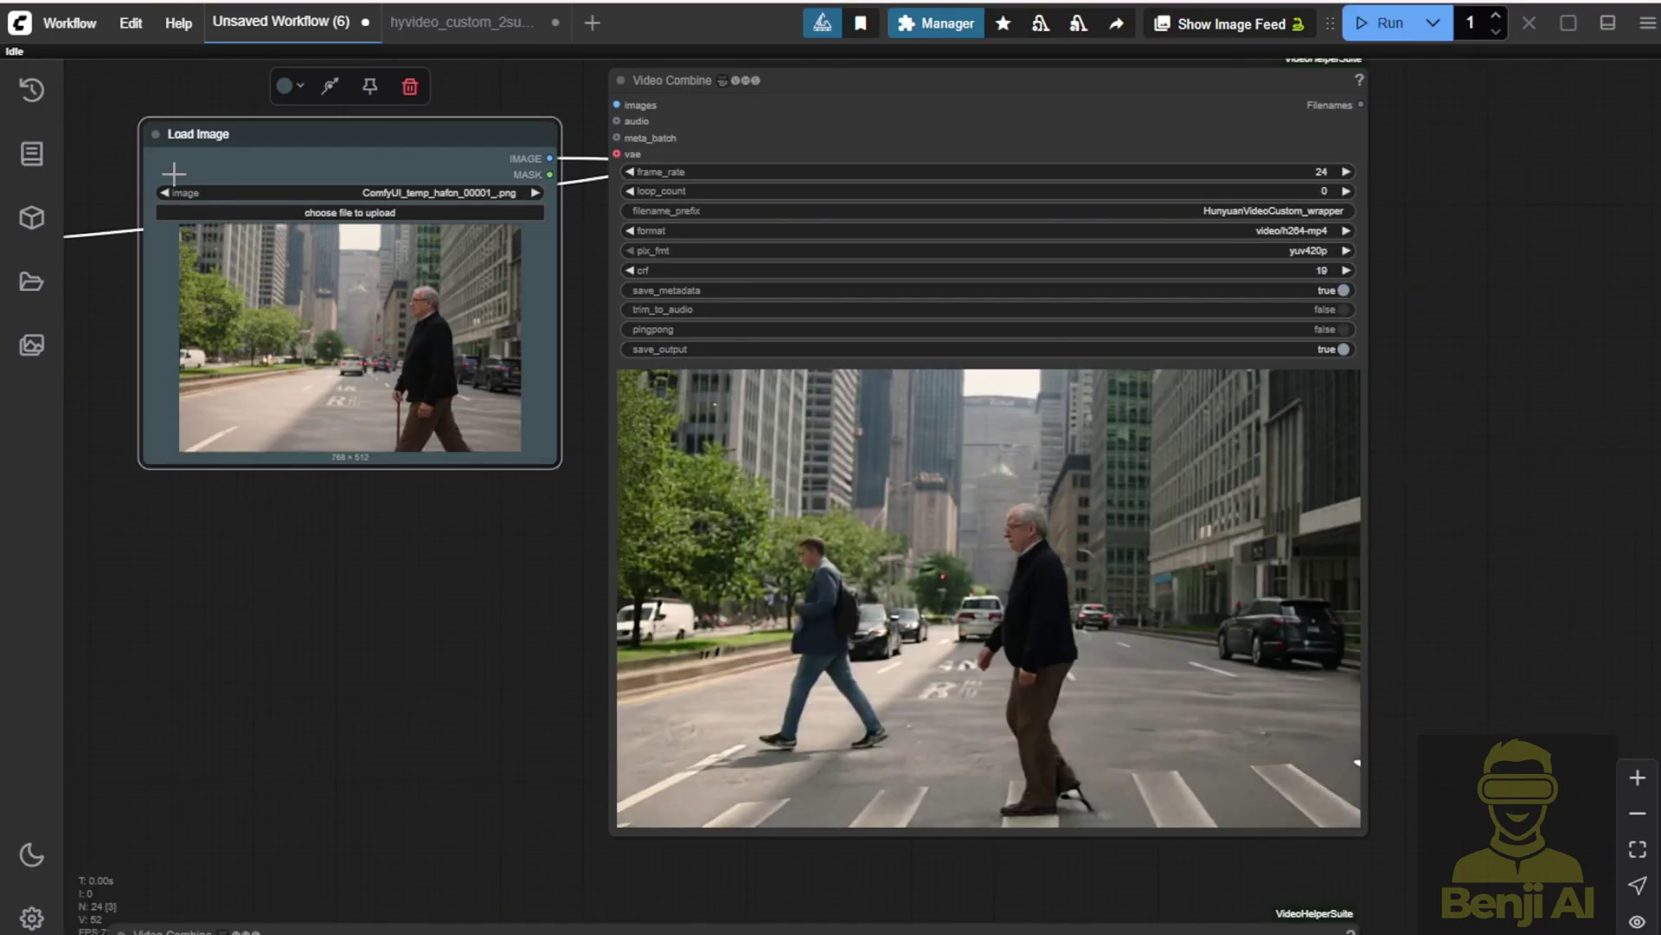
{"action": "scroll", "coordinate": [371, 518], "scroll_direction": "up", "scroll_amount": 2}
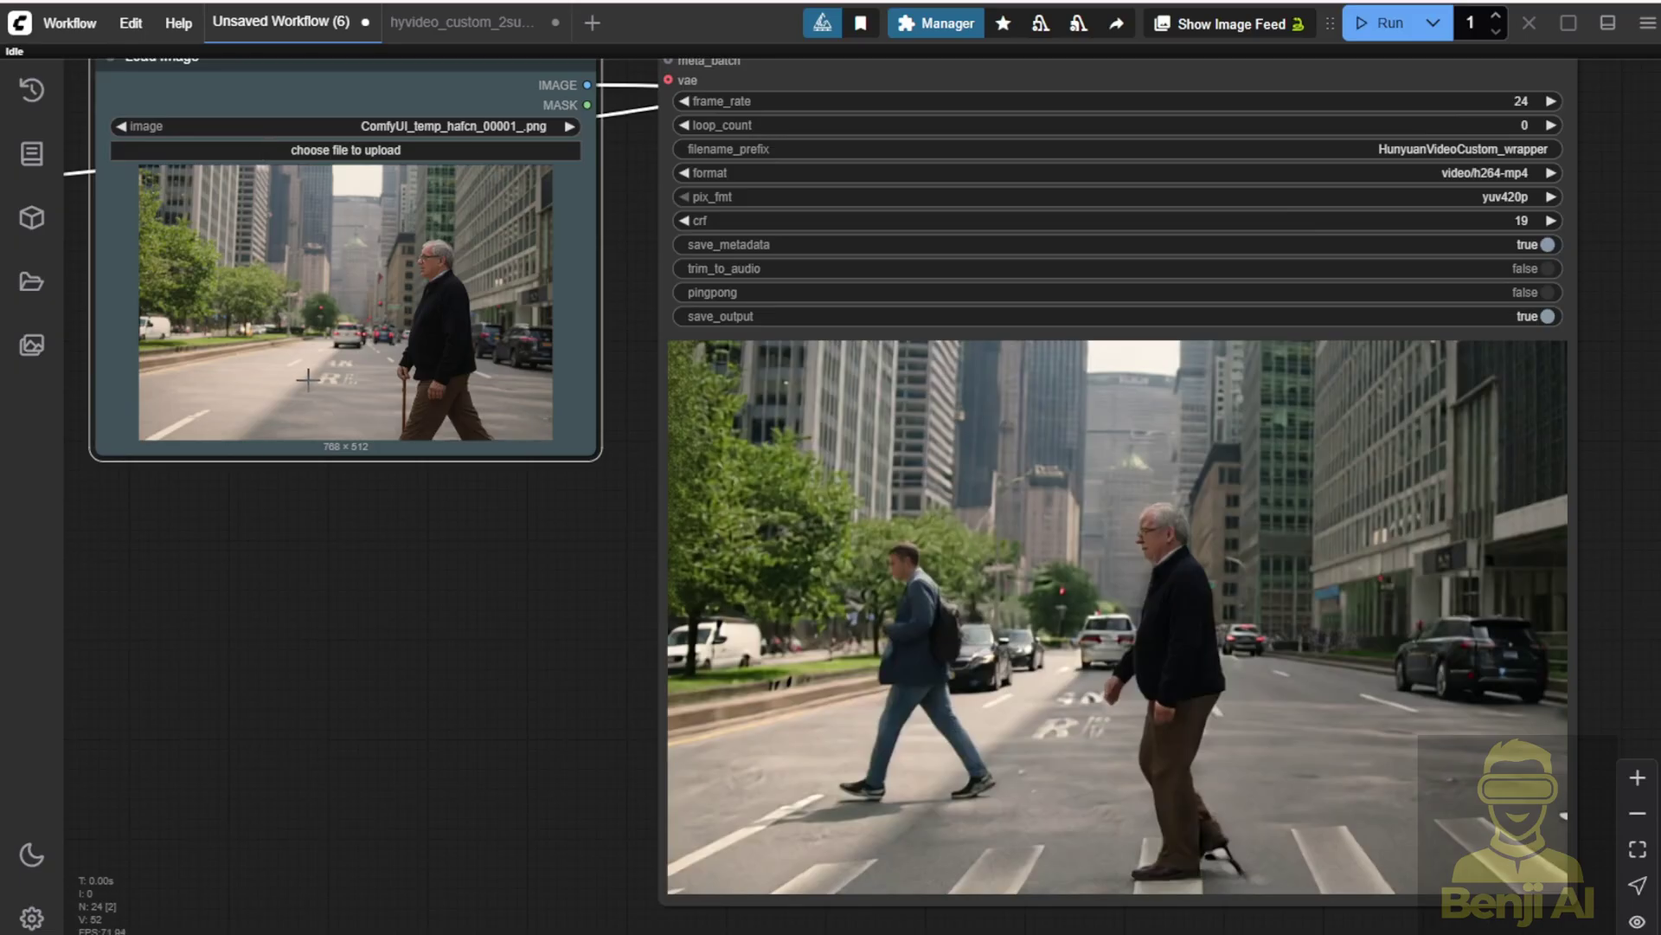
{"action": "scroll", "coordinate": [450, 532], "scroll_direction": "down", "scroll_amount": 3}
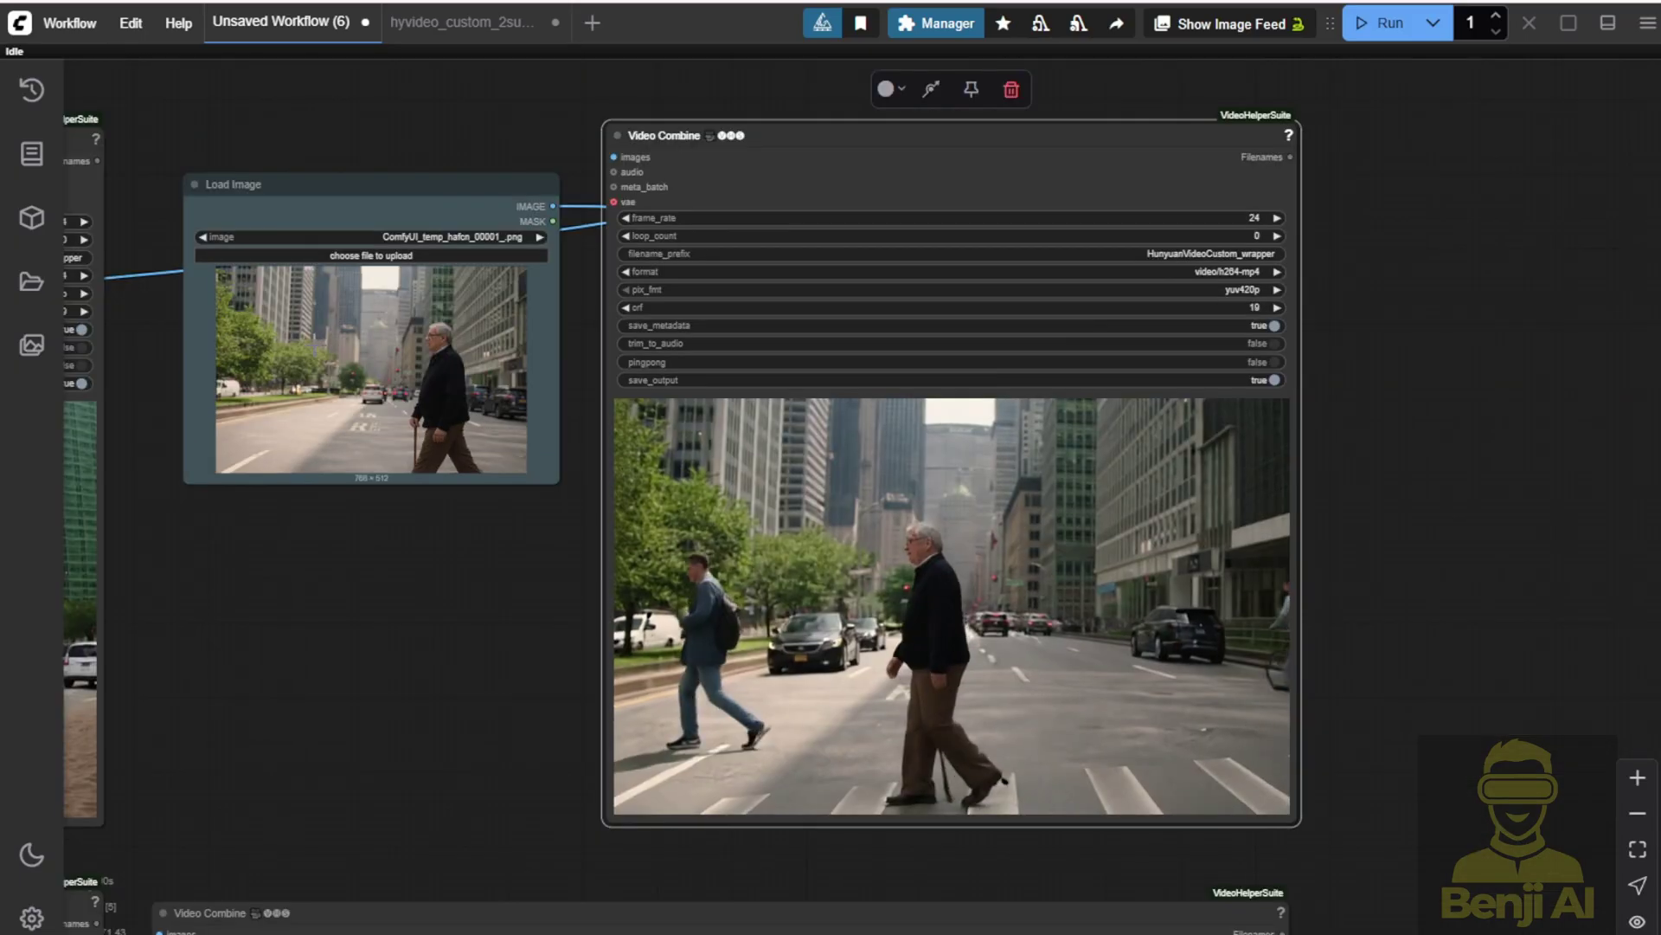
{"action": "scroll", "coordinate": [326, 399], "scroll_direction": "up", "scroll_amount": 2}
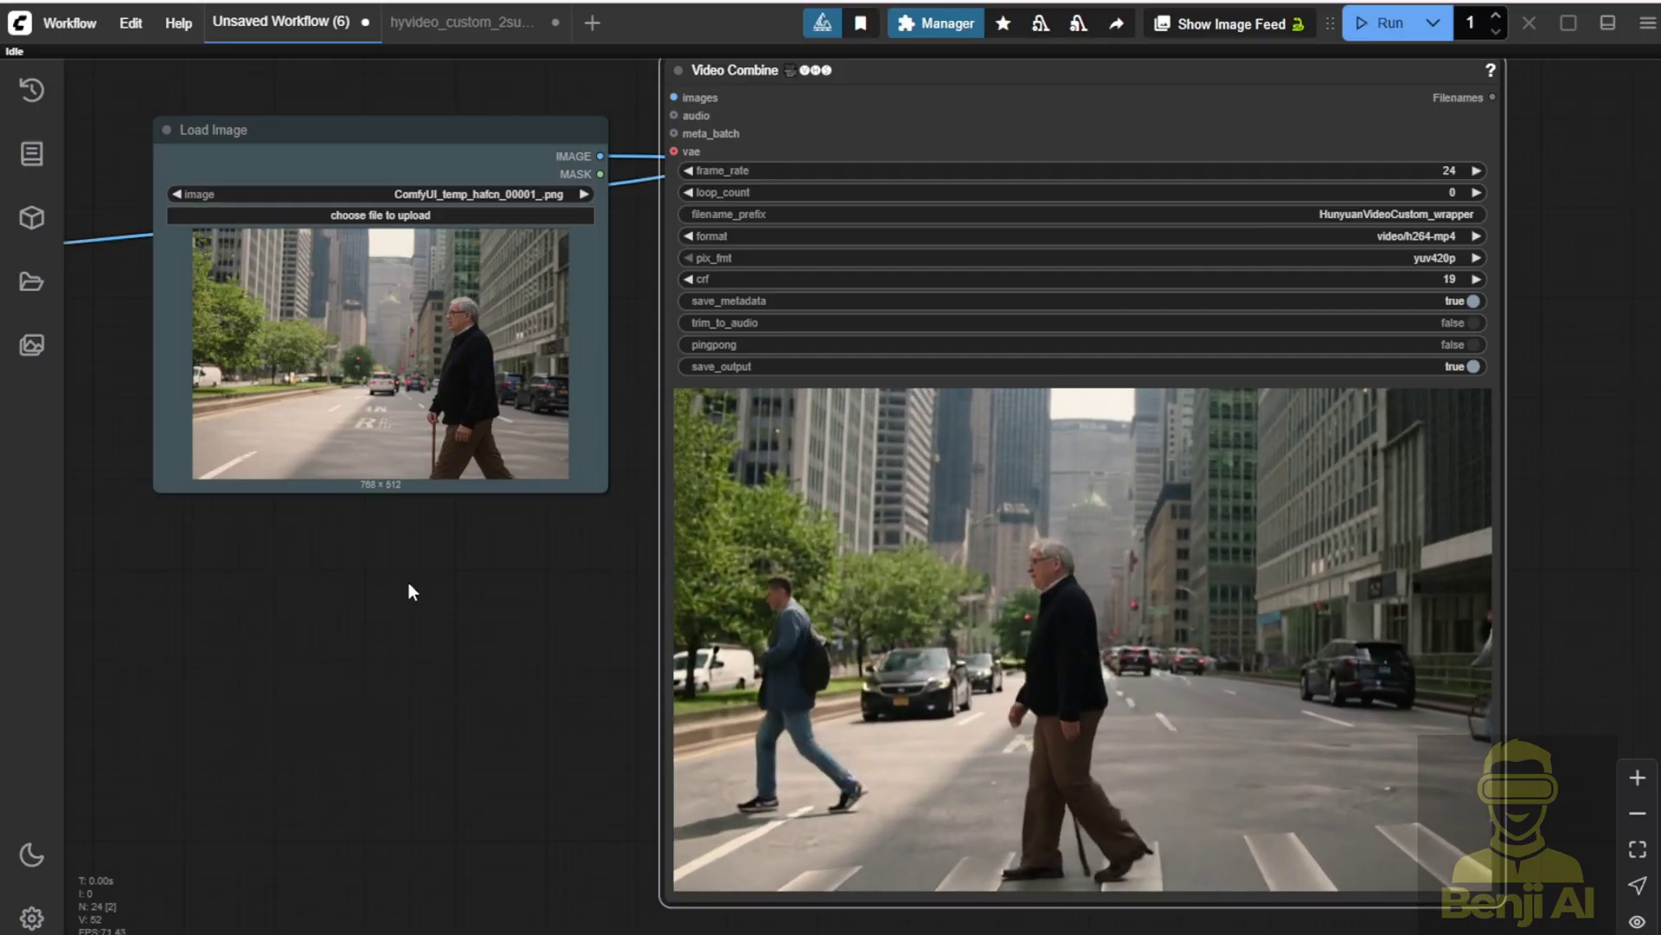
{"action": "scroll", "coordinate": [477, 581], "scroll_direction": "up", "scroll_amount": 3}
{"action": "left_click_drag", "start_coordinate": [497, 581], "coordinate": [297, 600]}
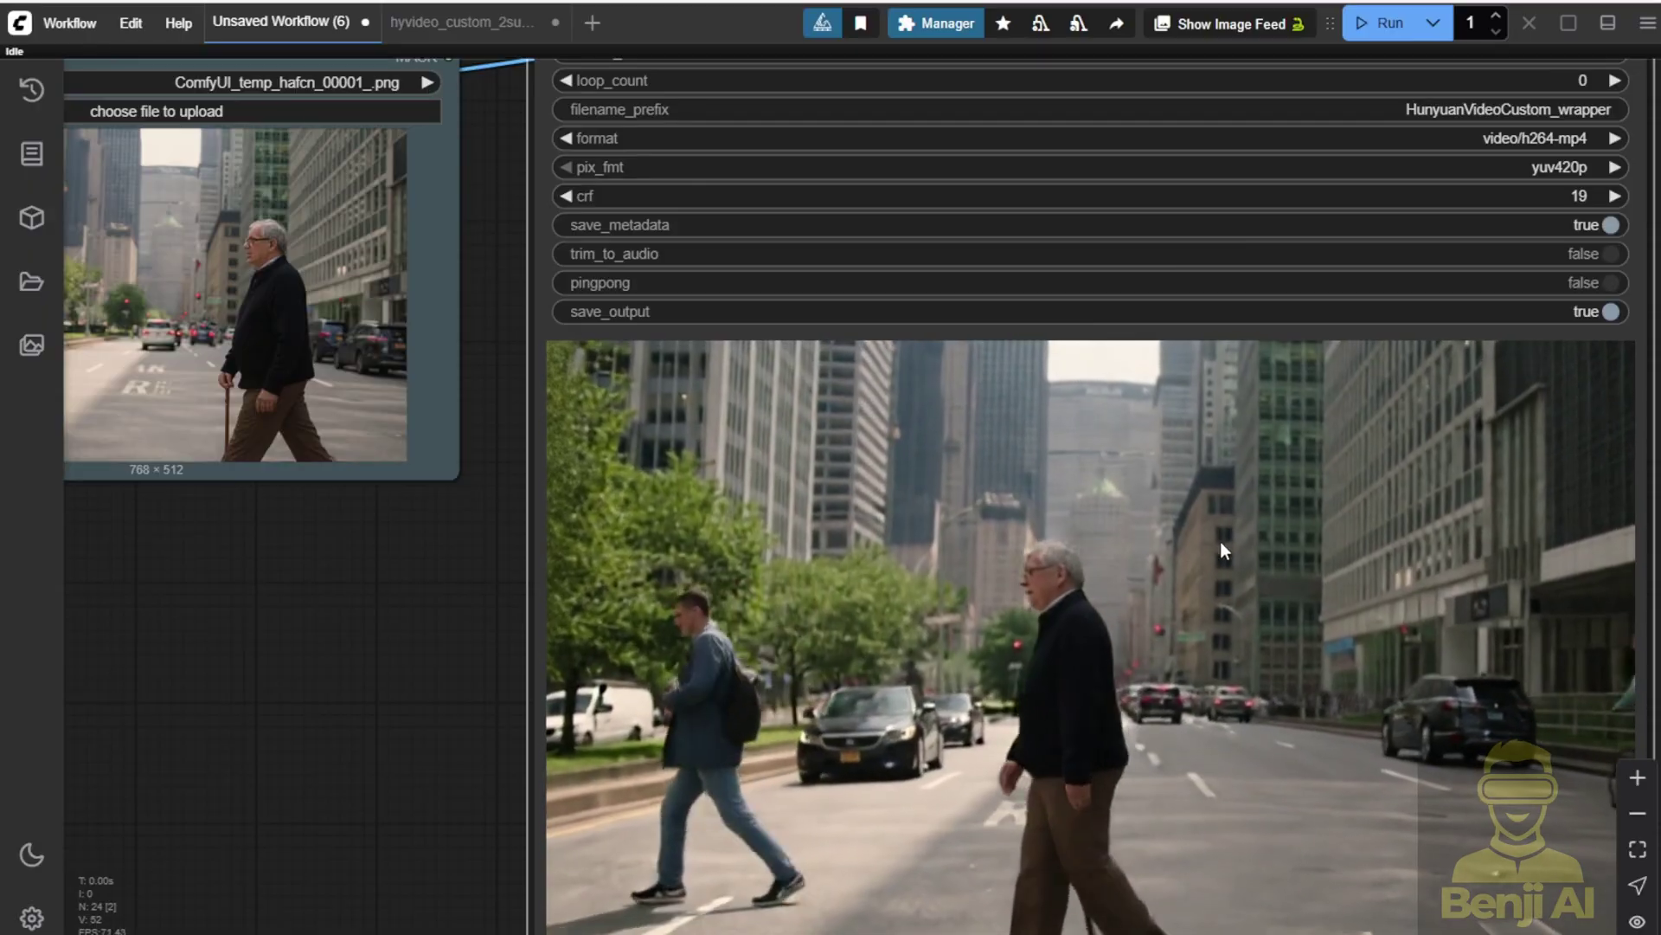
{"action": "scroll", "coordinate": [947, 478], "scroll_direction": "down", "scroll_amount": 7}
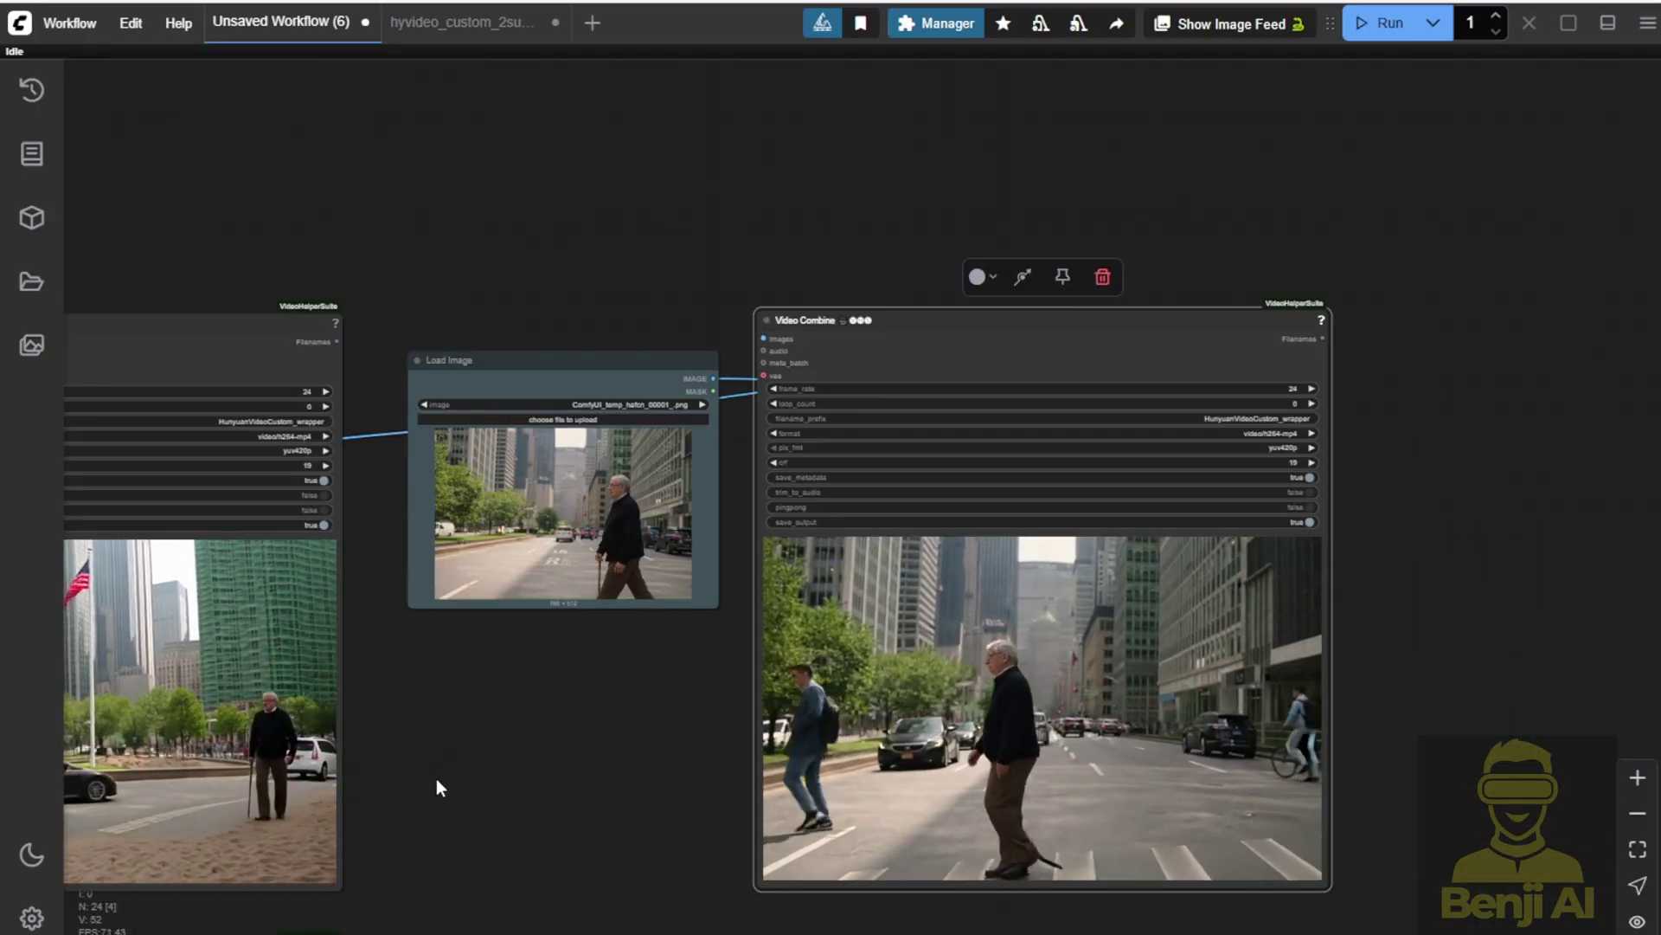
{"action": "left_click_drag", "start_coordinate": [433, 786], "coordinate": [908, 753]}
{"action": "scroll", "coordinate": [912, 760], "scroll_direction": "down", "scroll_amount": 3}
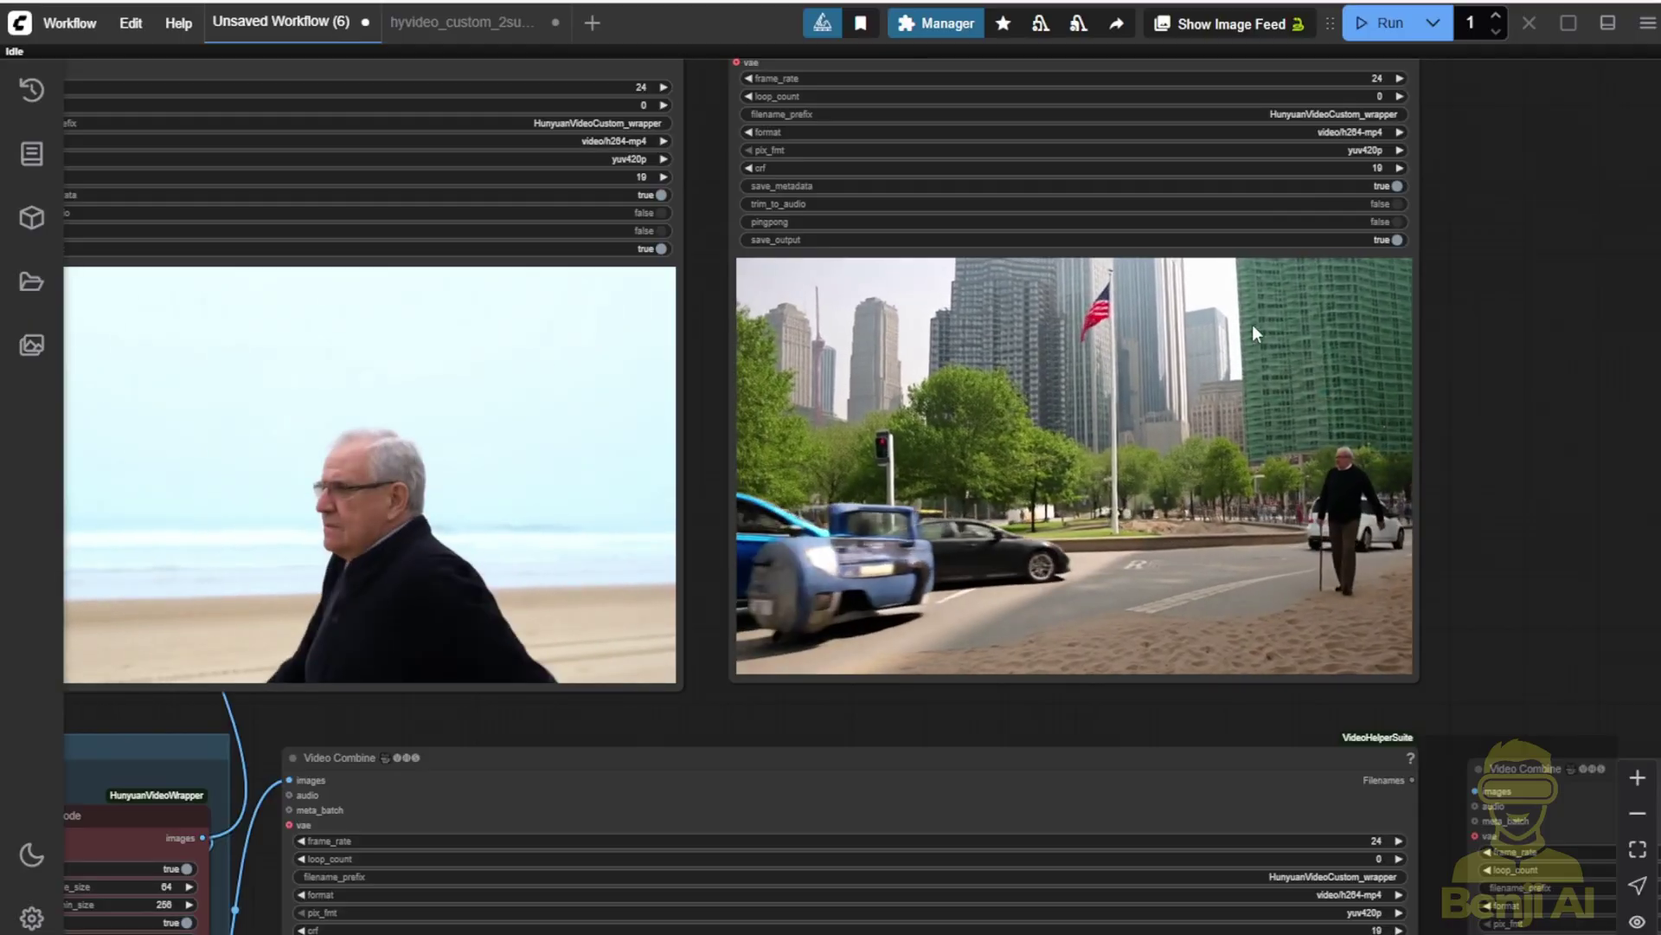
{"action": "left_click", "coordinate": [458, 22]}
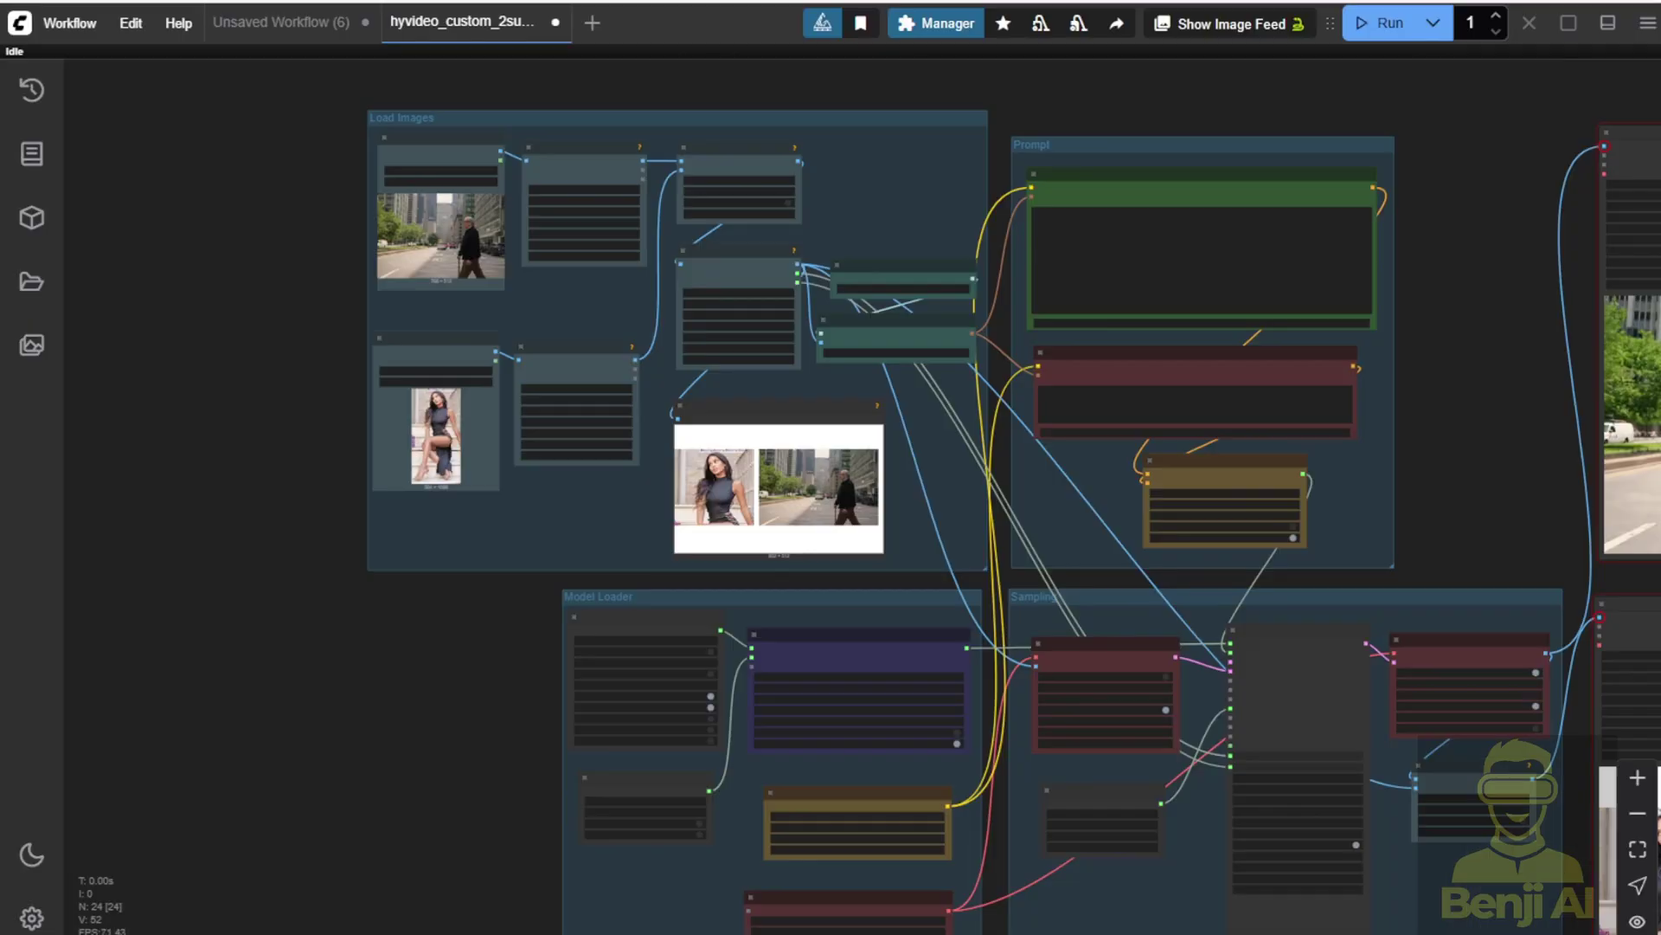
{"action": "scroll", "coordinate": [635, 507], "scroll_direction": "up", "scroll_amount": 5}
{"action": "left_click_drag", "start_coordinate": [635, 503], "coordinate": [642, 774]}
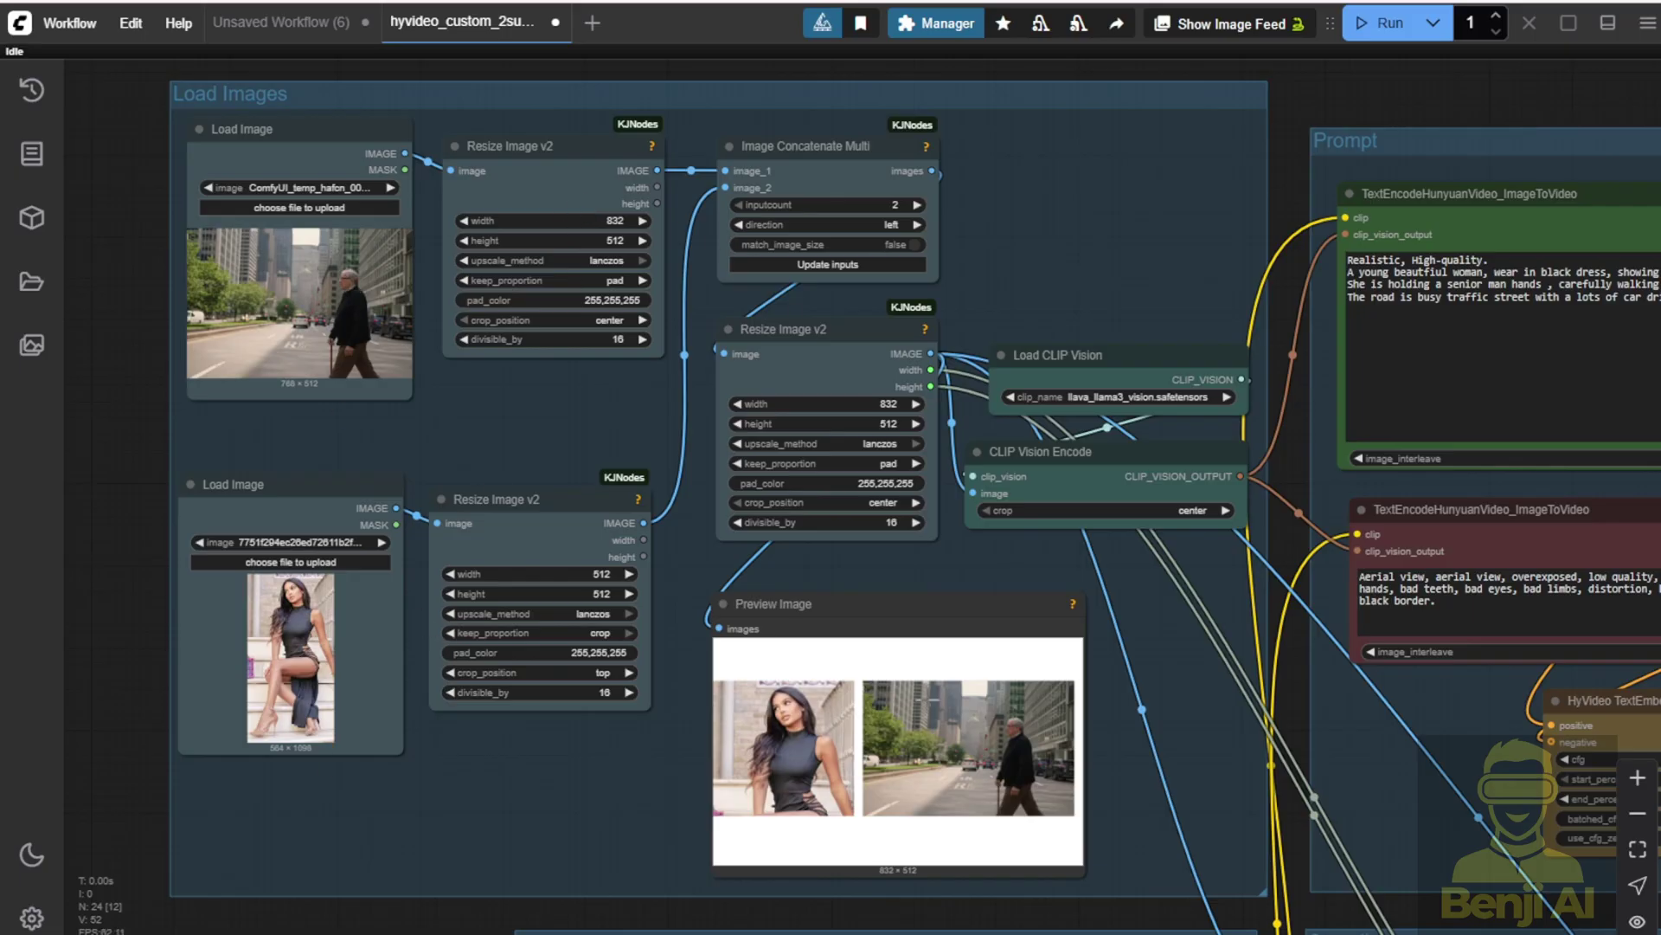
{"action": "left_click_drag", "start_coordinate": [959, 607], "coordinate": [964, 588]}
{"action": "scroll", "coordinate": [490, 583], "scroll_direction": "up", "scroll_amount": 3}
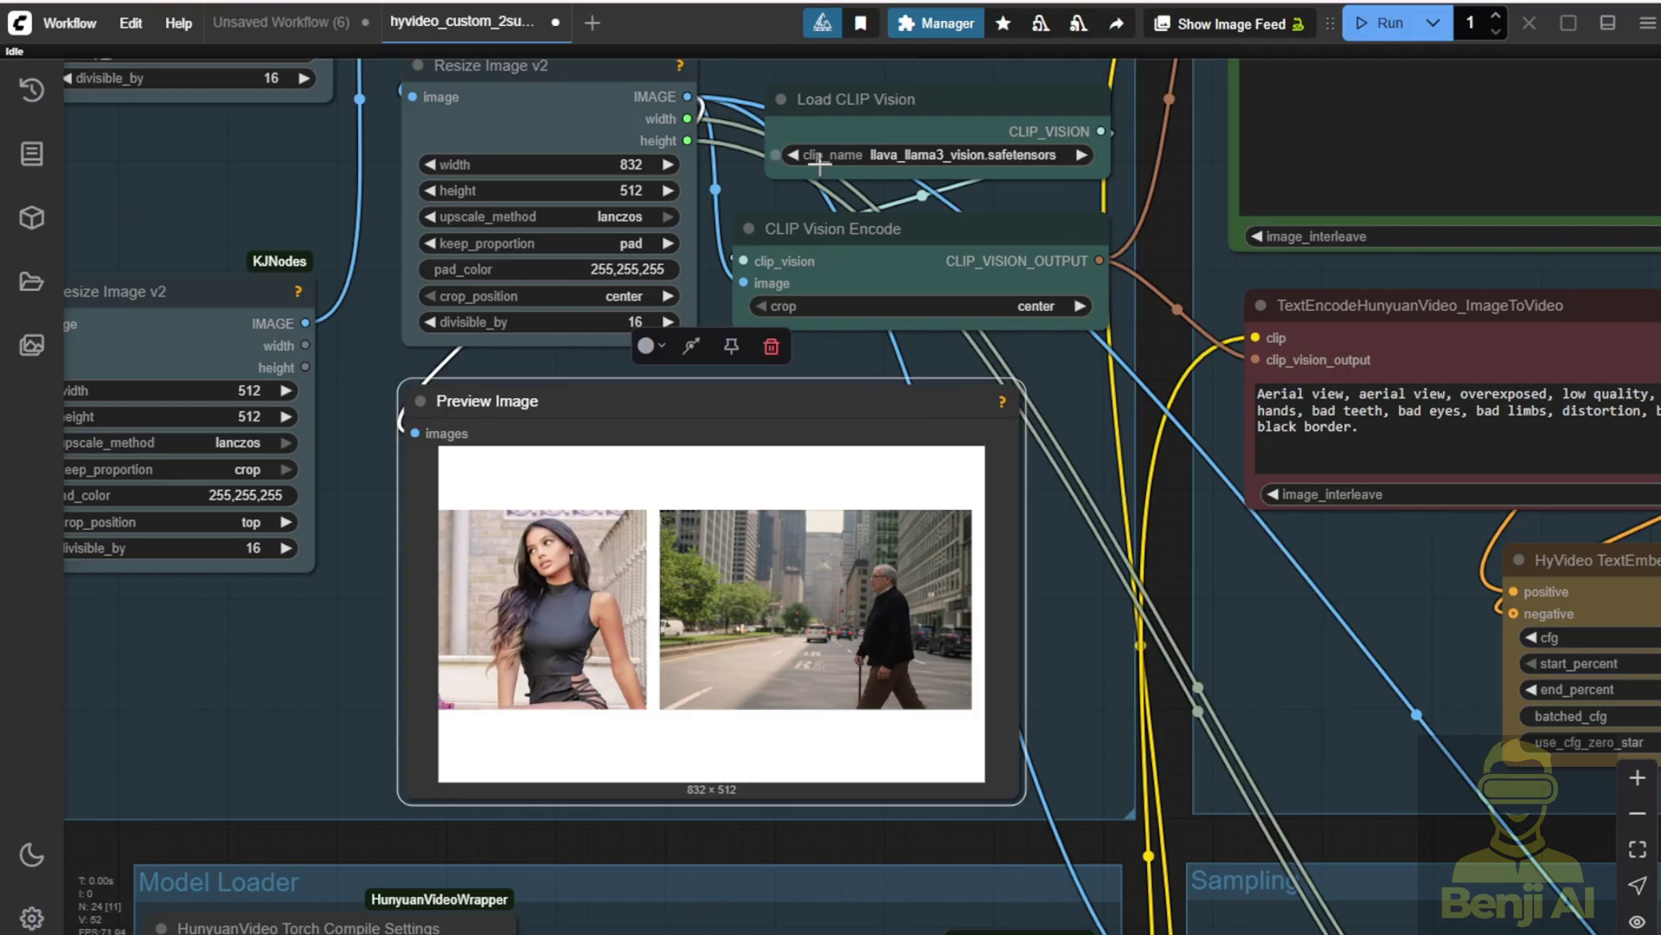
{"action": "scroll", "coordinate": [1095, 557], "scroll_direction": "down", "scroll_amount": 10}
{"action": "scroll", "coordinate": [891, 326], "scroll_direction": "up", "scroll_amount": 2}
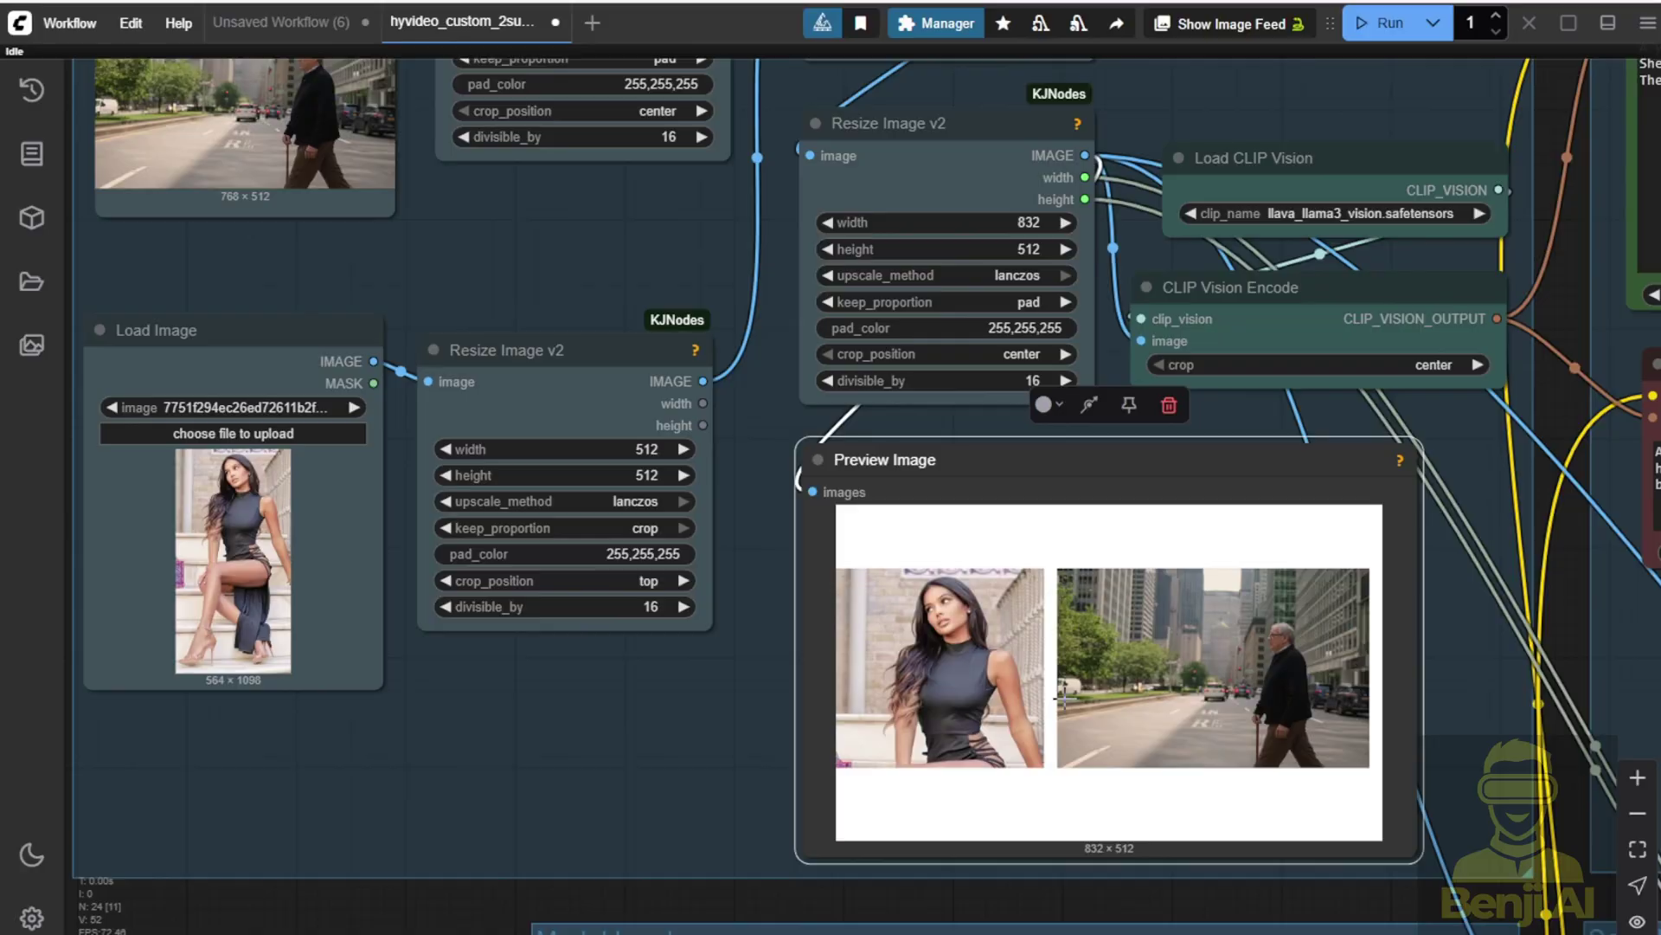
{"action": "scroll", "coordinate": [699, 763], "scroll_direction": "down", "scroll_amount": 3}
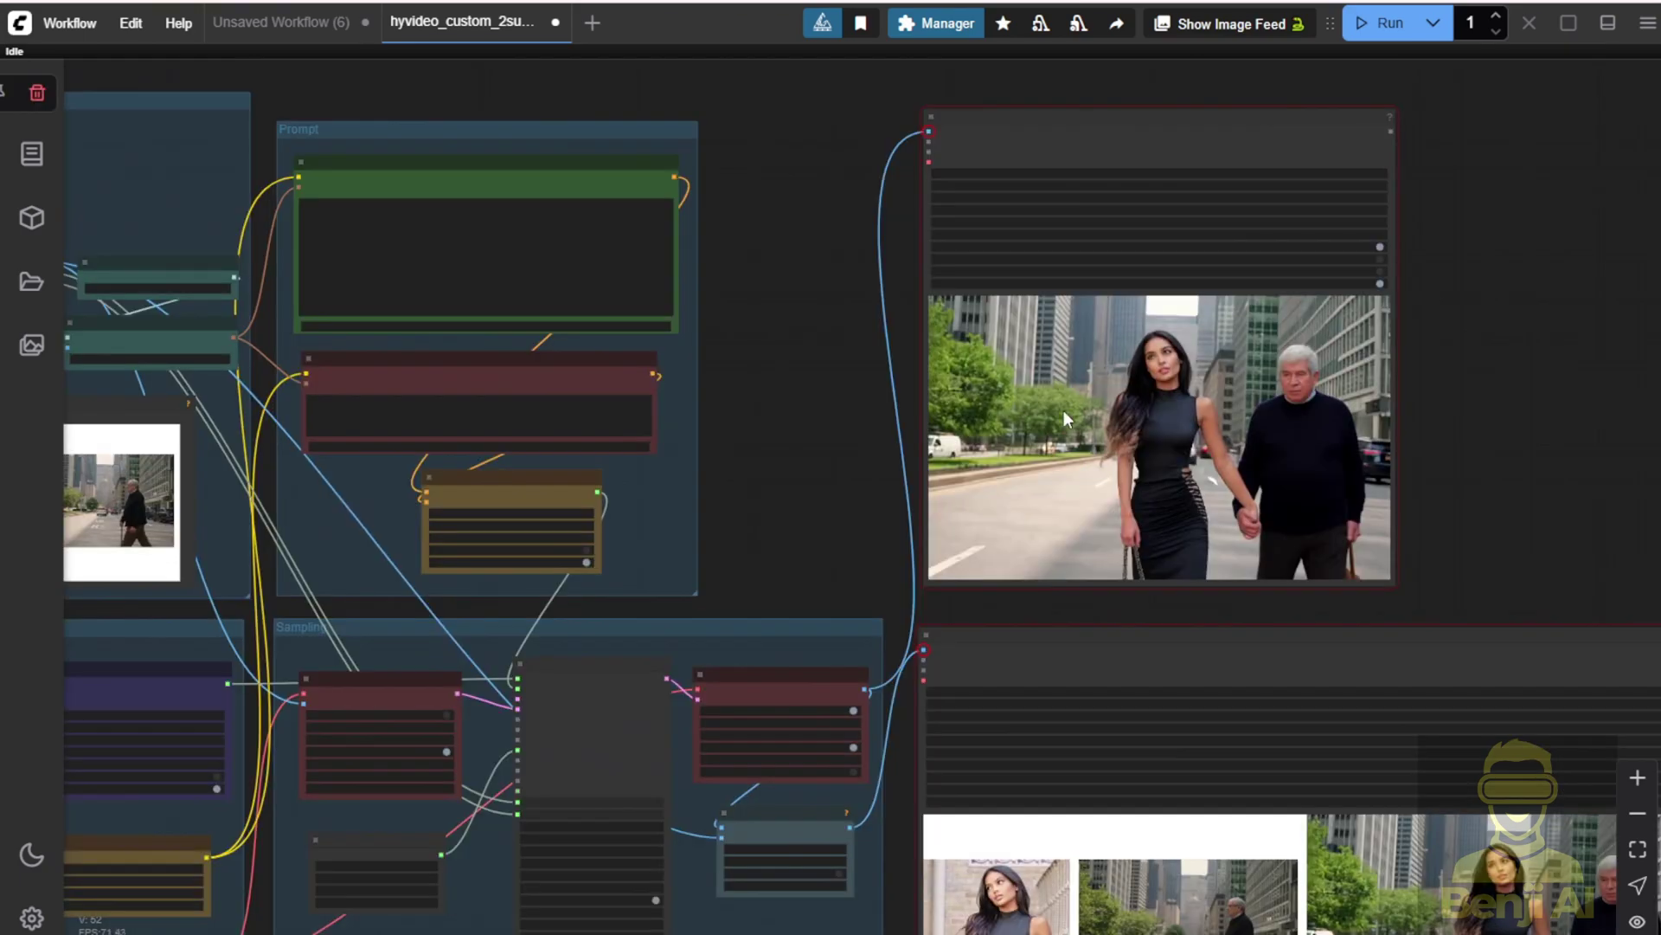
Step: Resume the preview of the woman and senior man walking hand in hand
{"action": "left_click", "coordinate": [1113, 365]}
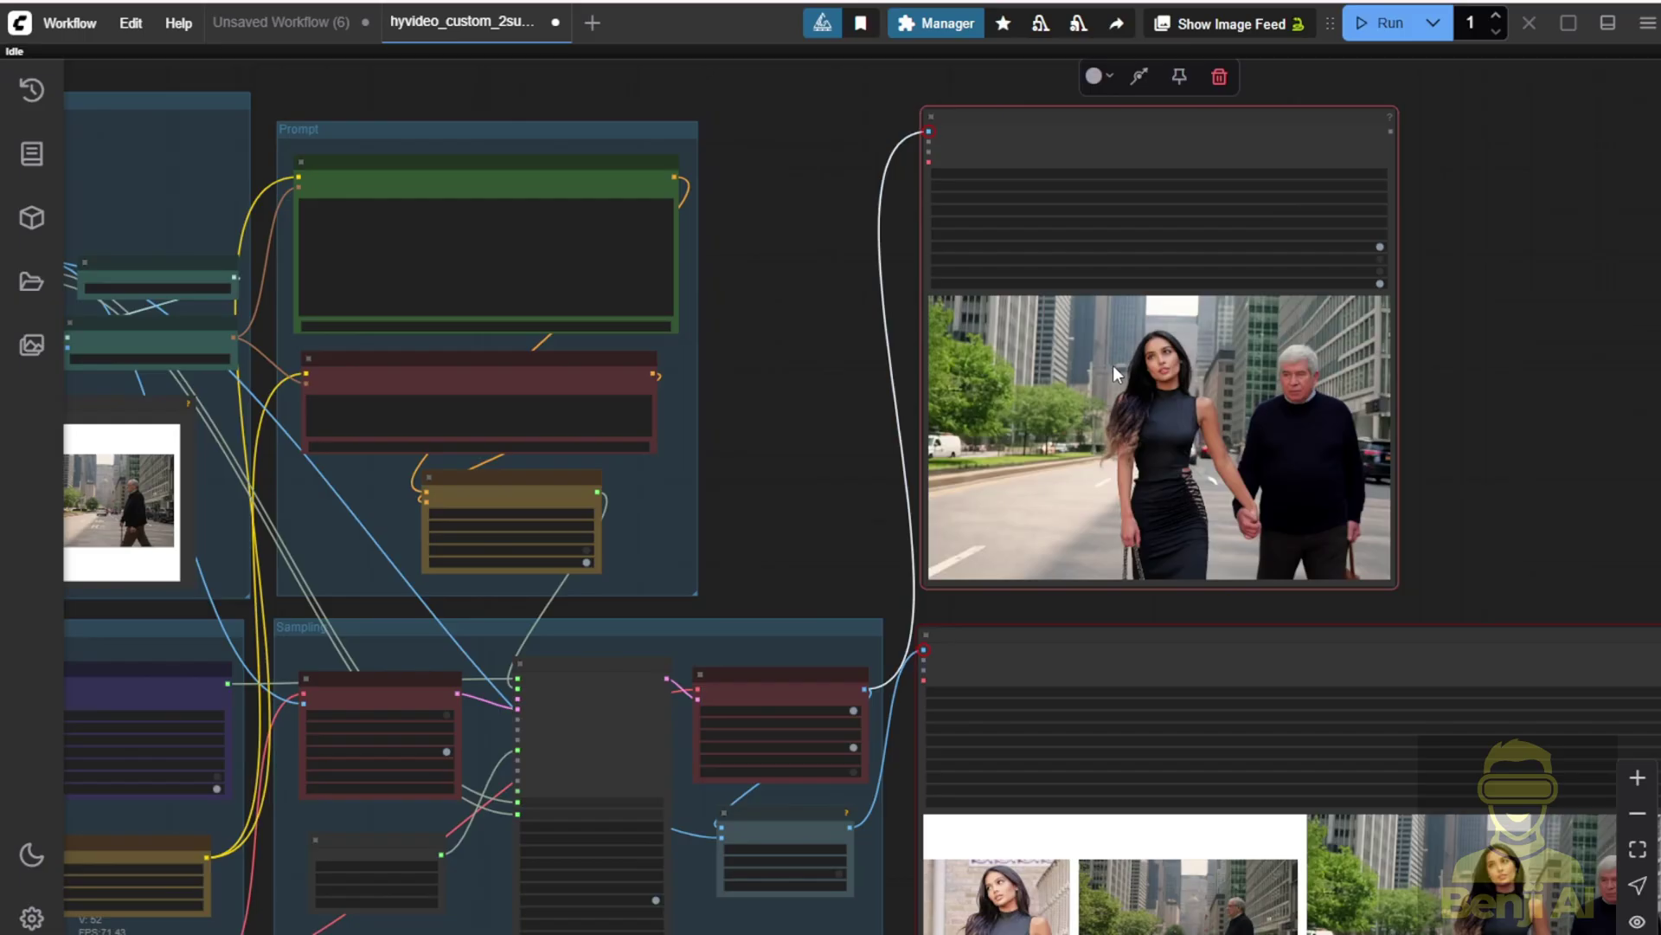
{"action": "right_click", "coordinate": [1112, 366]}
{"action": "left_click", "coordinate": [1161, 394]}
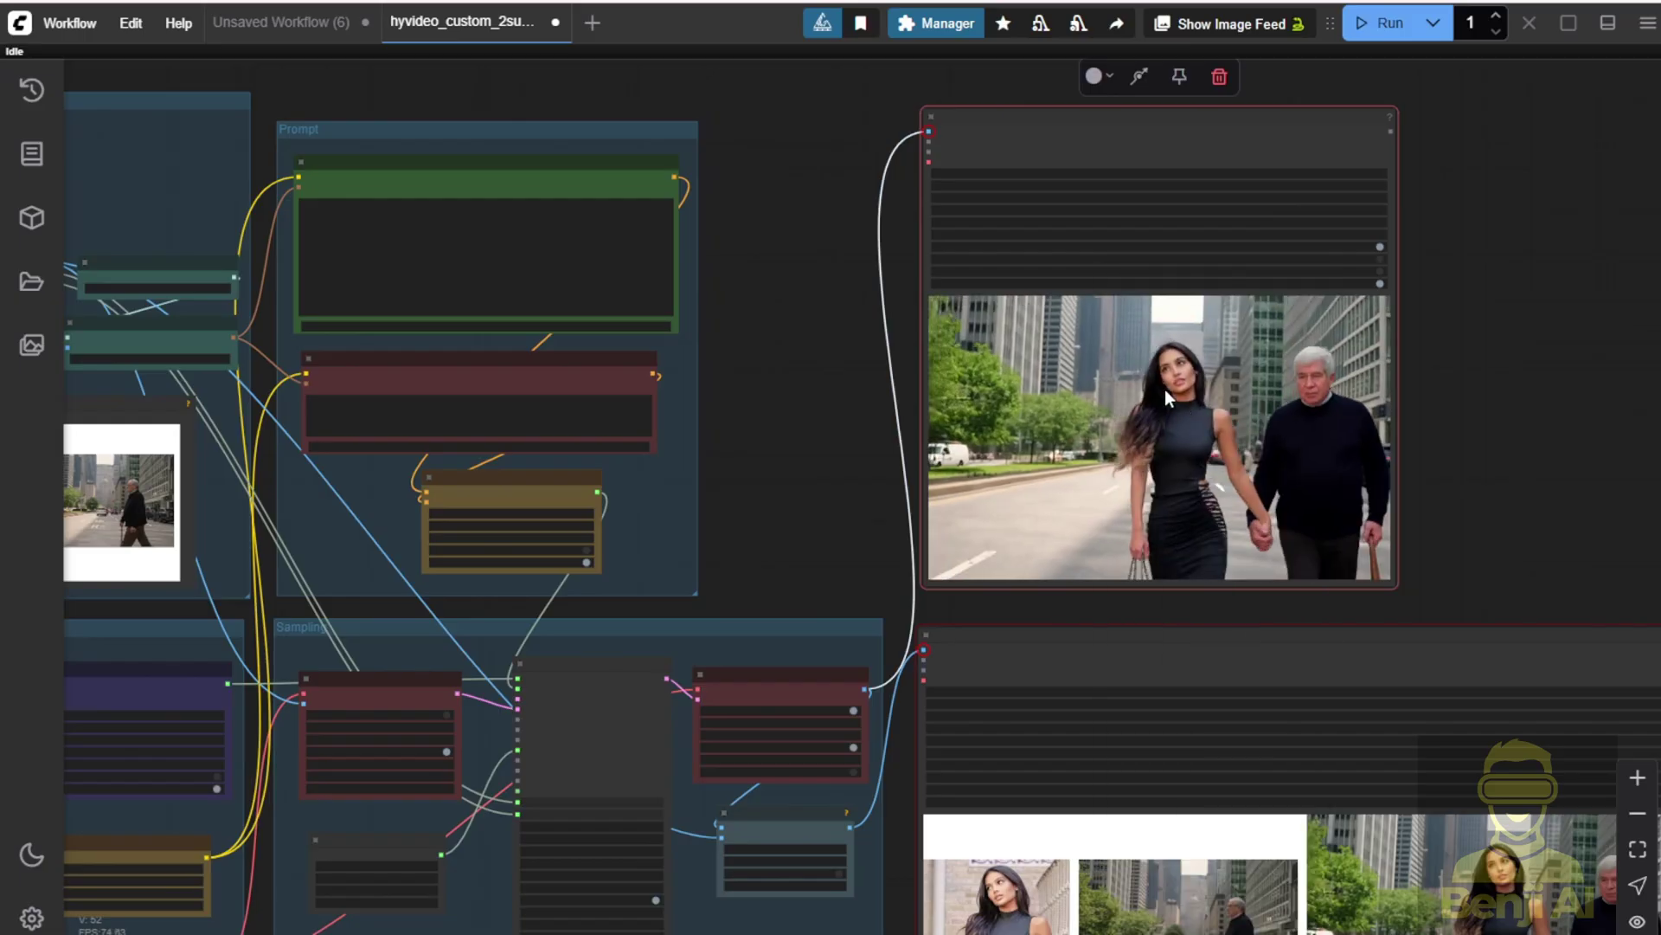
{"action": "scroll", "coordinate": [763, 445], "scroll_direction": "right", "scroll_amount": 5}
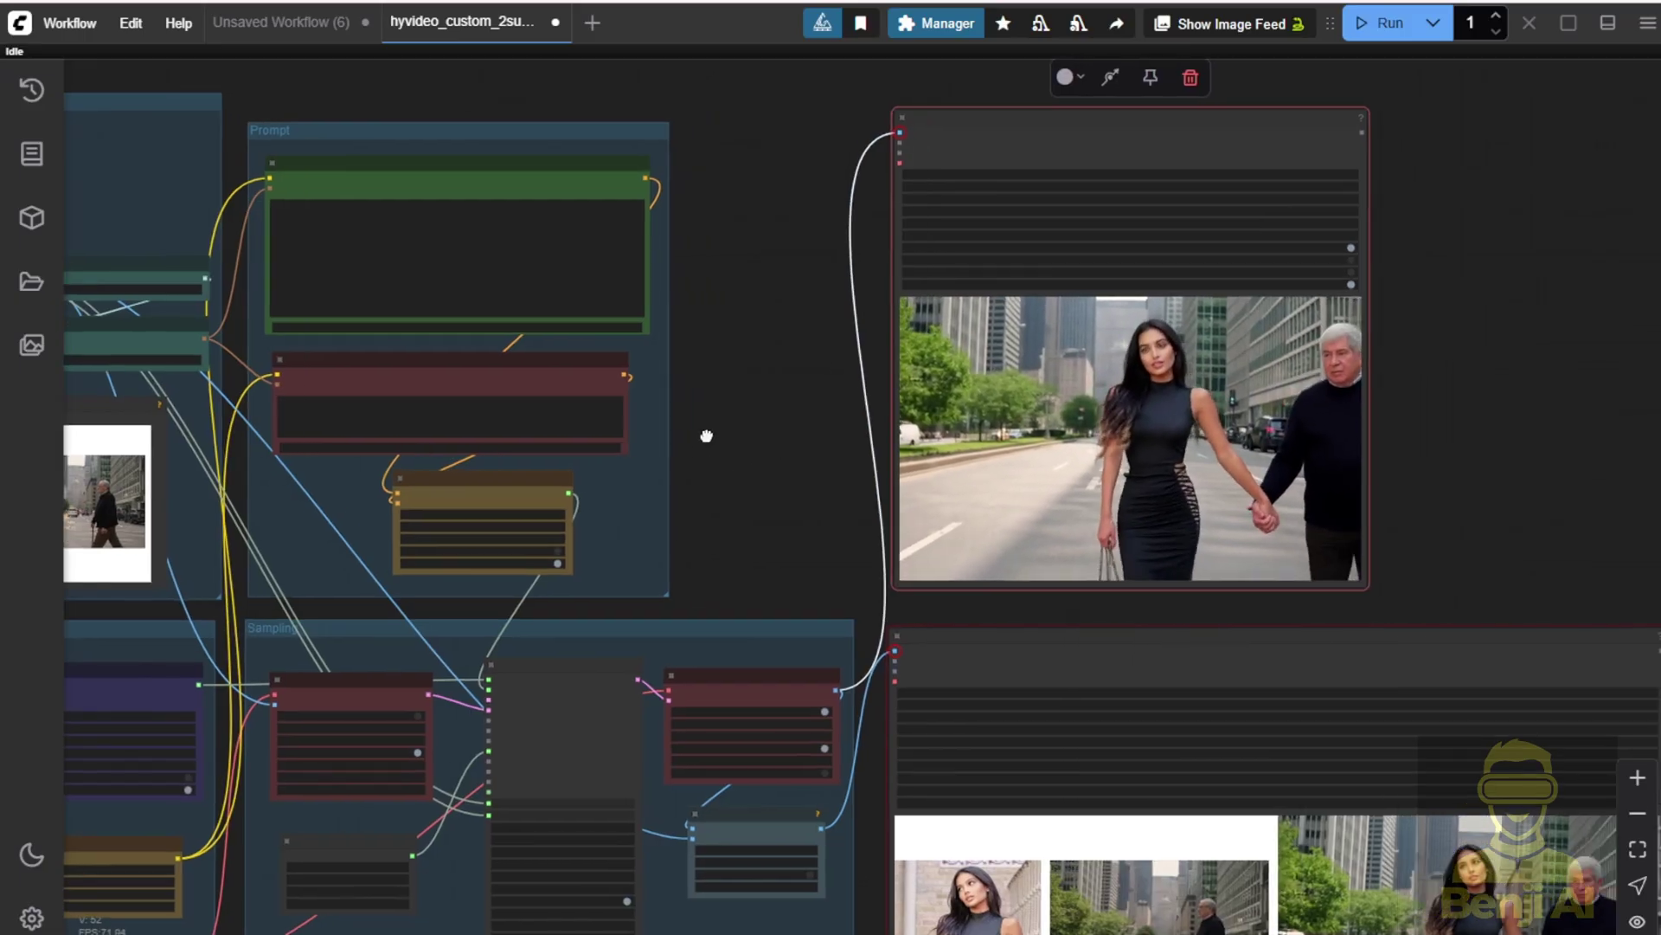
{"action": "scroll", "coordinate": [711, 355], "scroll_direction": "down", "scroll_amount": 2}
{"action": "scroll", "coordinate": [712, 355], "scroll_direction": "up", "scroll_amount": 3}
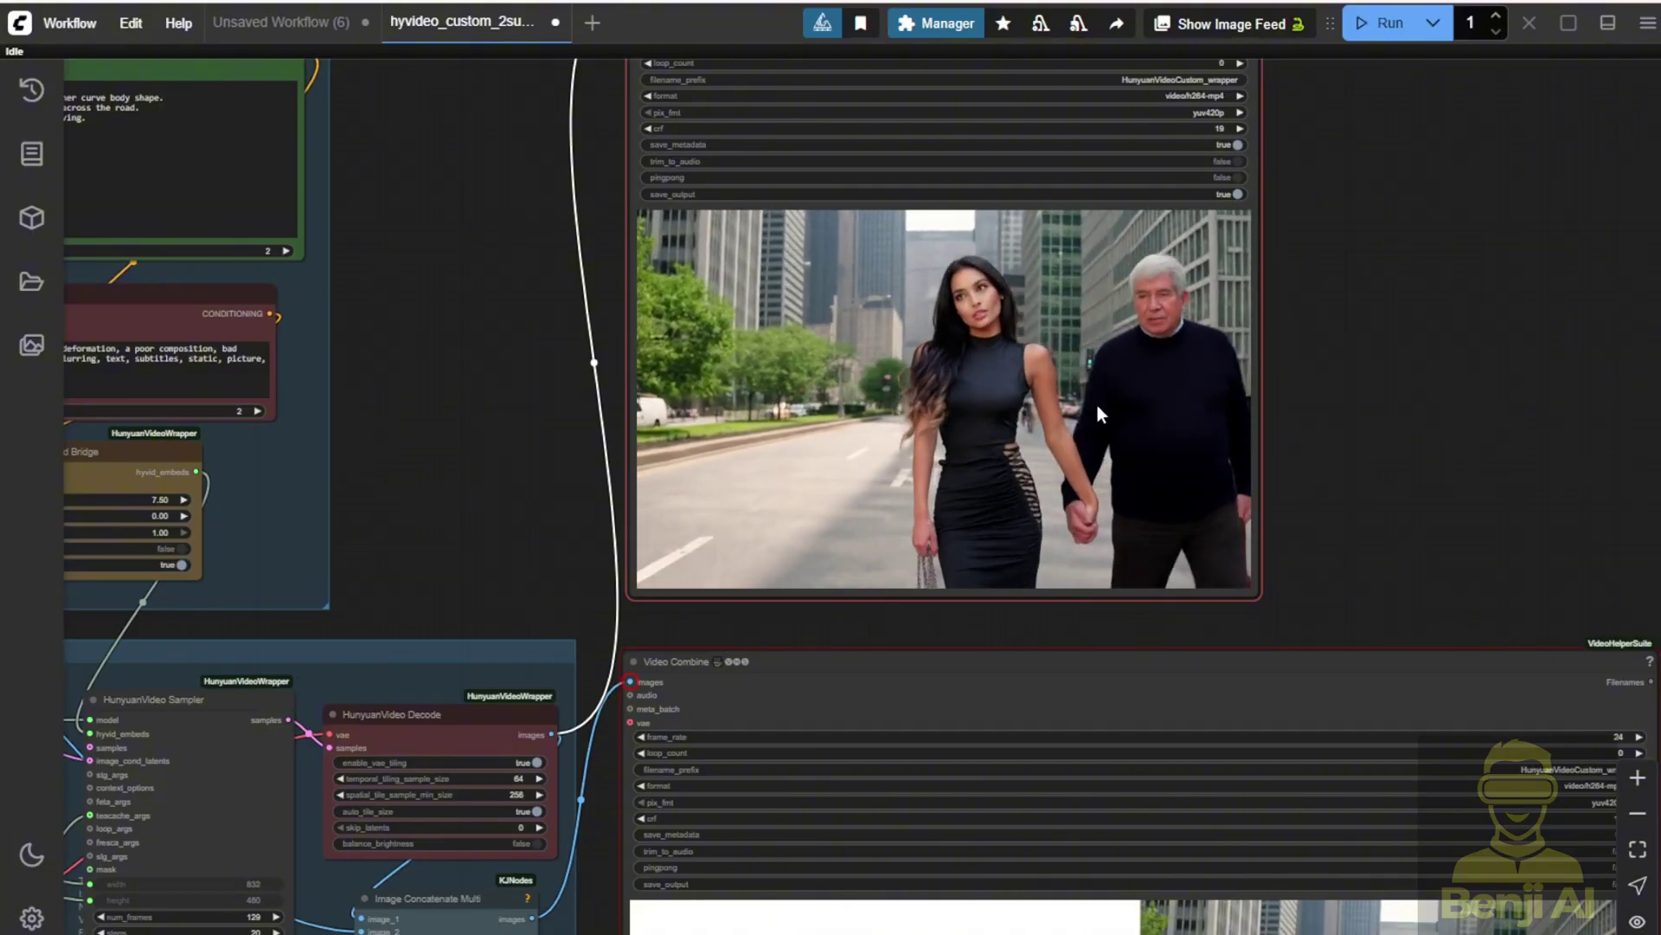
{"action": "scroll", "coordinate": [1125, 476], "scroll_direction": "down", "scroll_amount": 5}
{"action": "scroll", "coordinate": [858, 590], "scroll_direction": "up", "scroll_amount": 2}
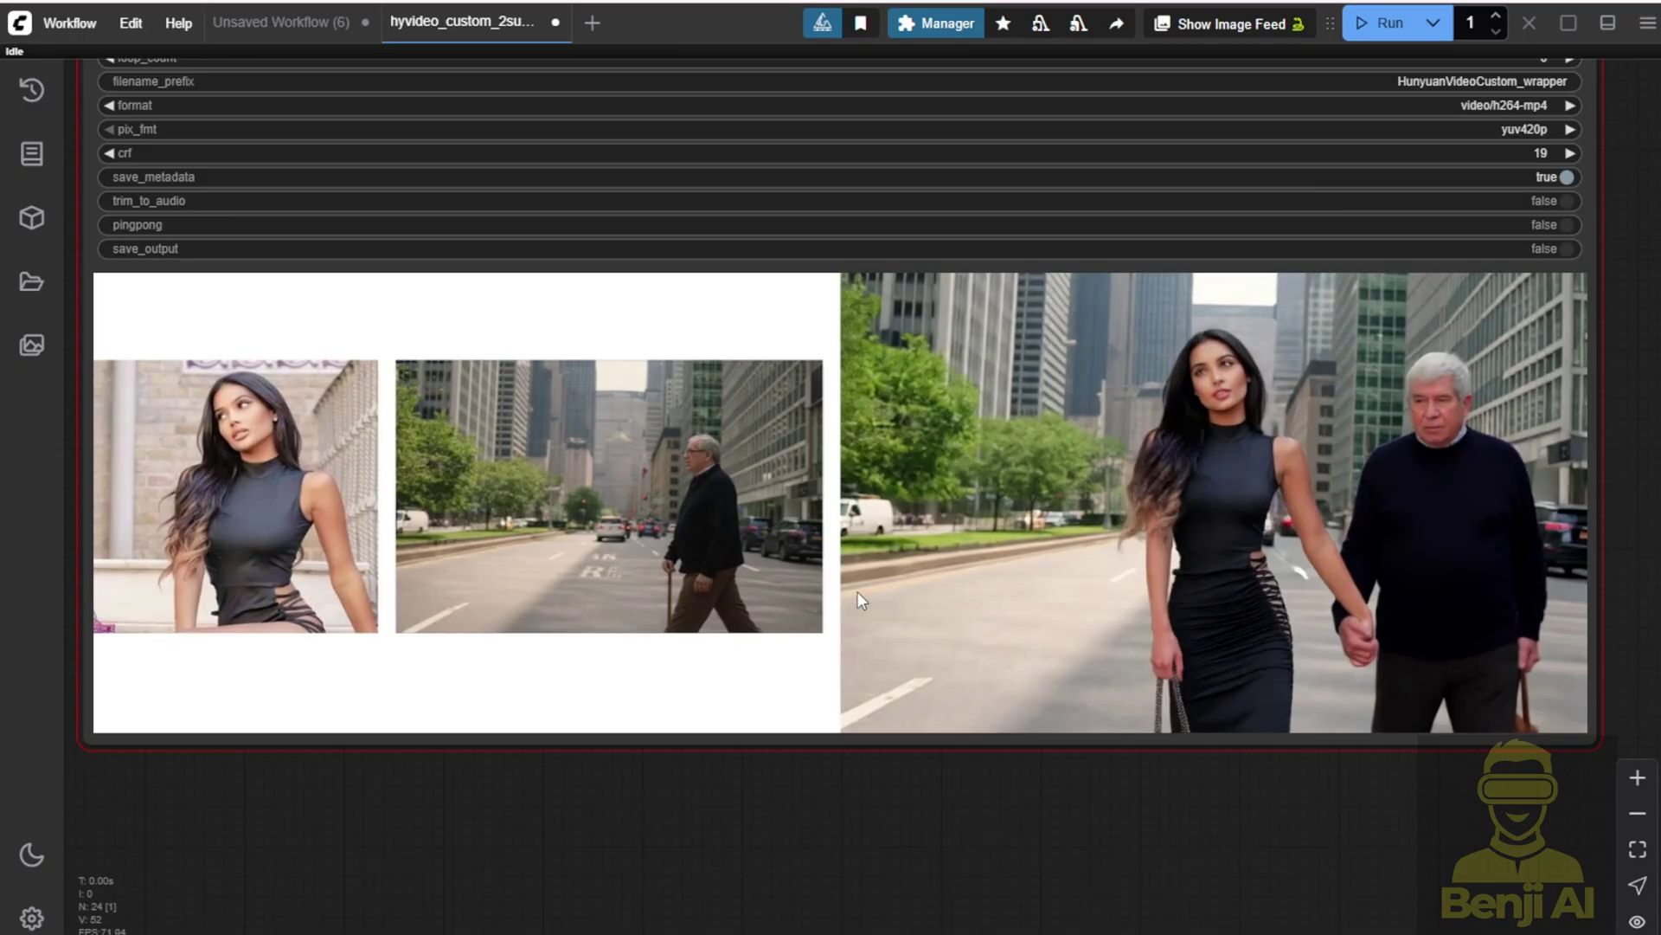
Step: Open the combined output video's options menu, then dismiss it
{"action": "right_click", "coordinate": [953, 575]}
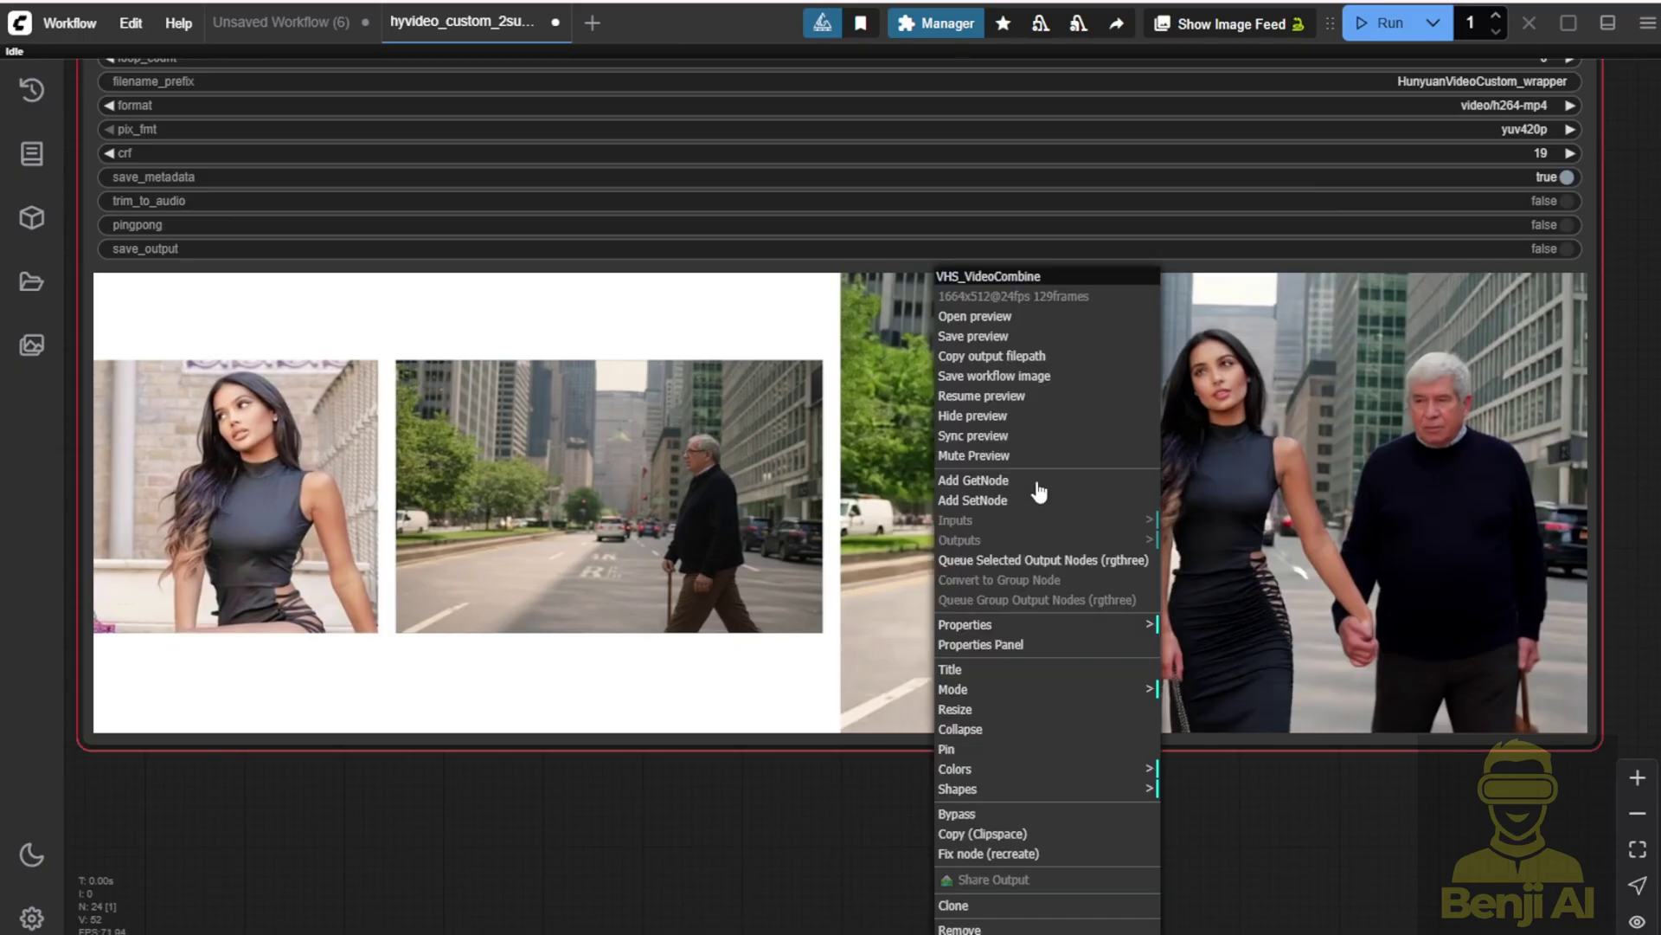
{"action": "left_click", "coordinate": [1002, 403]}
{"action": "mouse_move", "coordinate": [830, 793]}
{"action": "left_mouse_down"}
{"action": "mouse_move", "coordinate": [865, 780]}
{"action": "mouse_move", "coordinate": [810, 802]}
{"action": "left_mouse_up"}
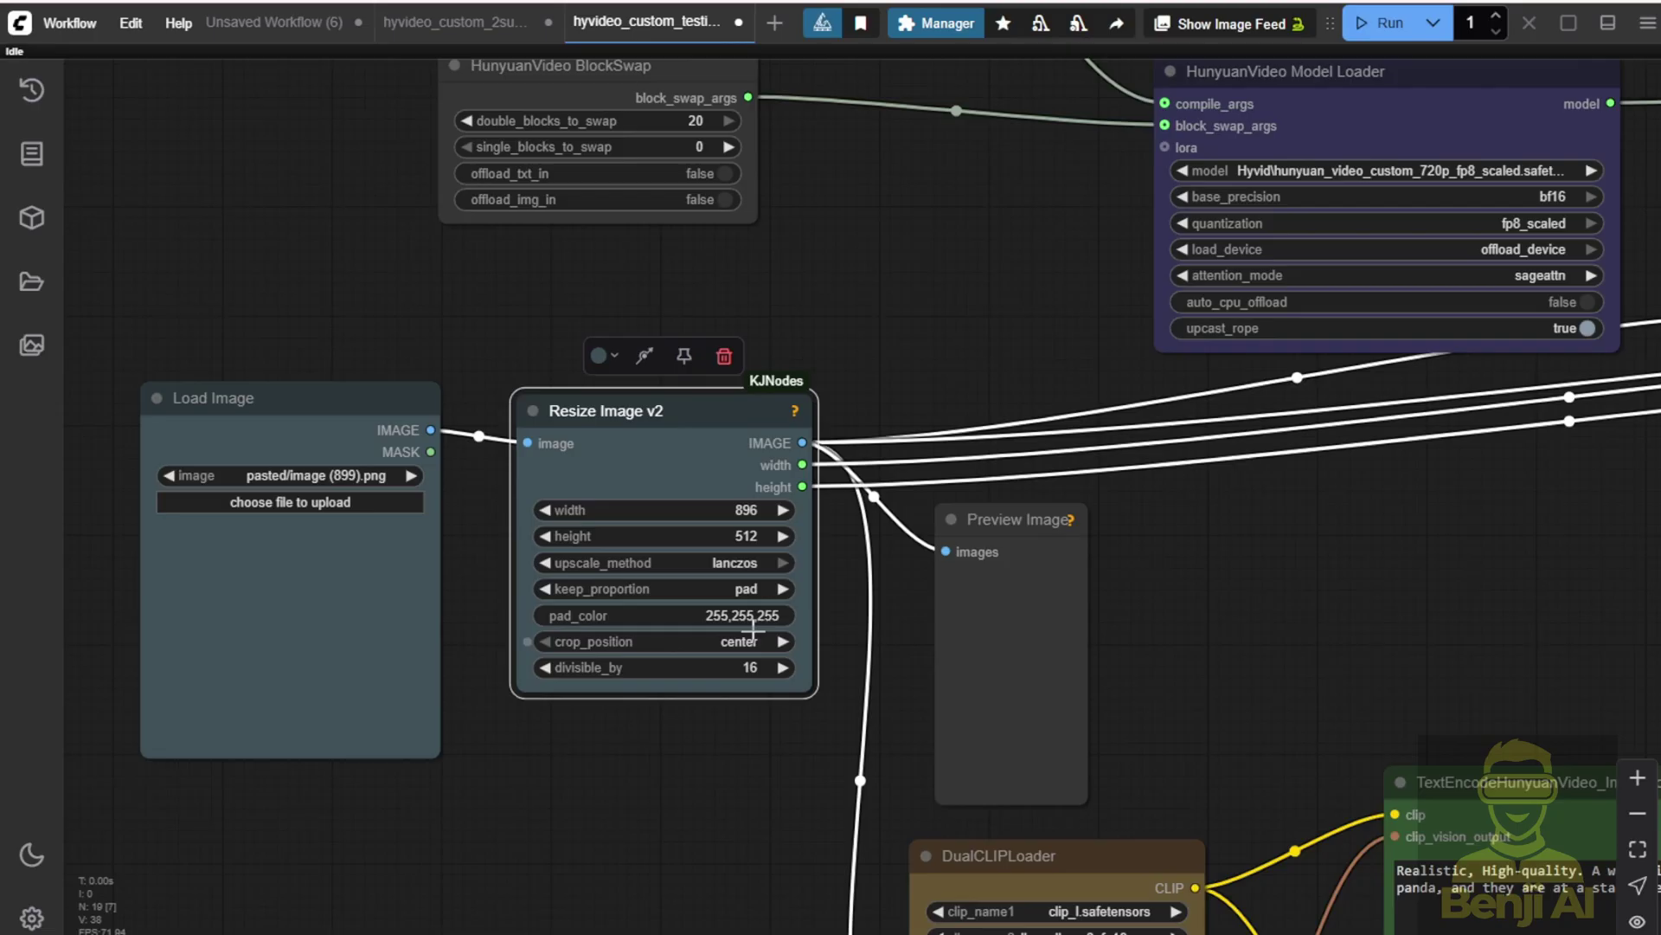
Step: Look over the example workflow's prompt and CLIP nodes, then return to the two-person workflow
{"action": "scroll", "coordinate": [728, 839], "scroll_direction": "down", "scroll_amount": 3}
{"action": "left_click_drag", "start_coordinate": [915, 760], "coordinate": [417, 480]}
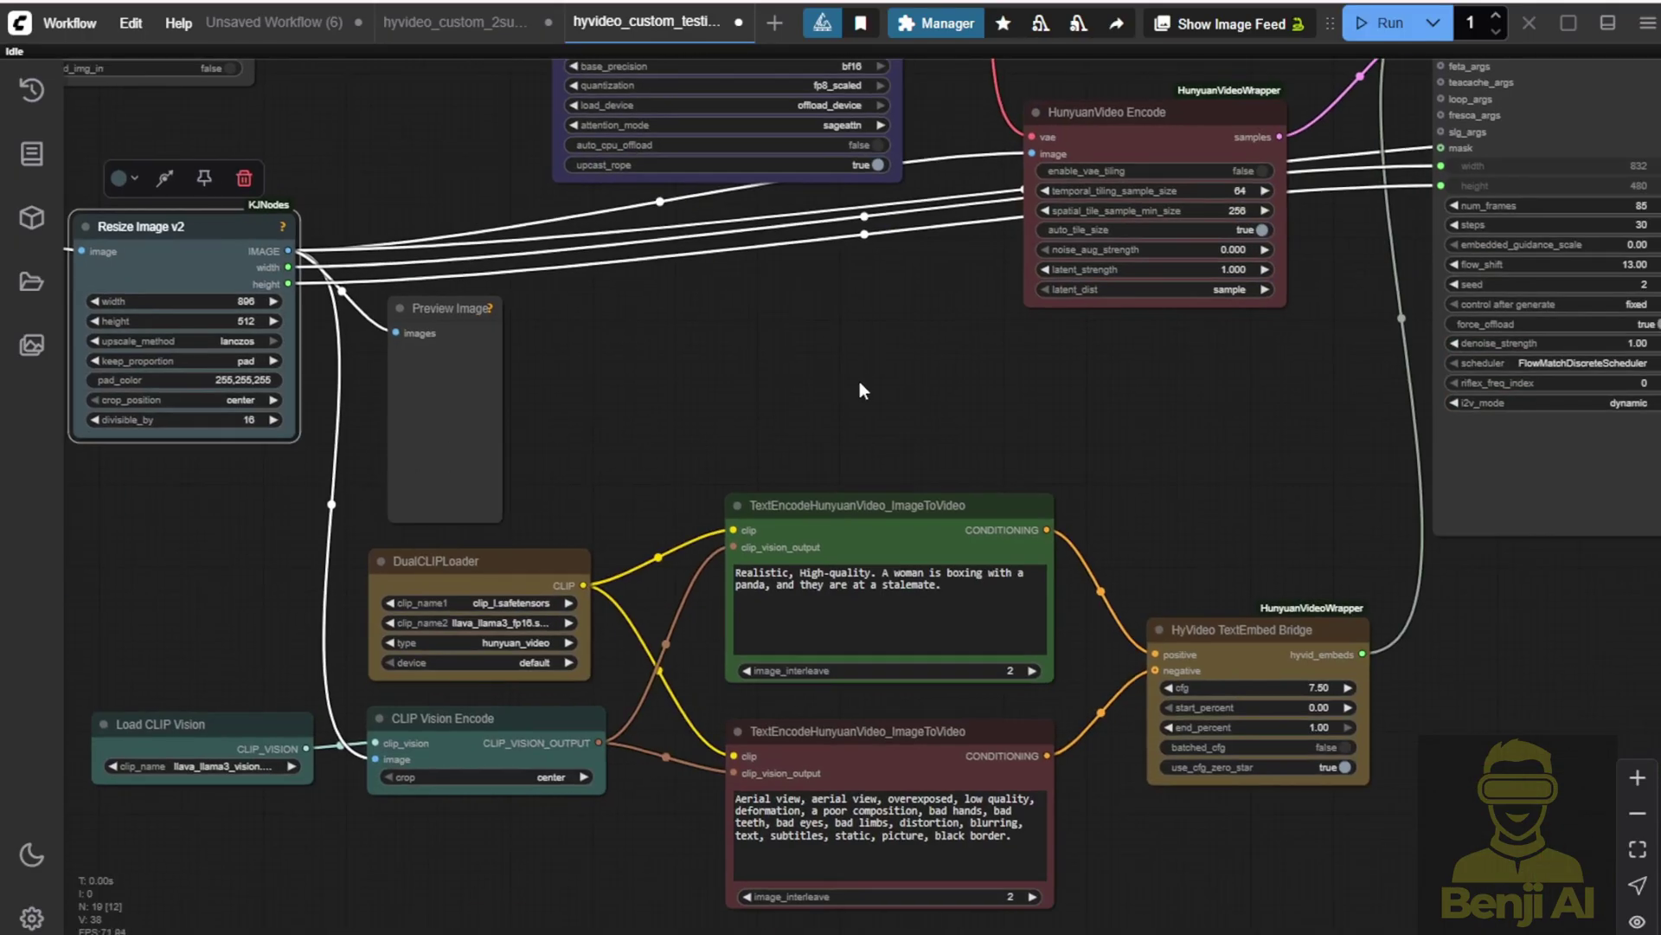
{"action": "left_click_drag", "start_coordinate": [860, 381], "coordinate": [738, 329]}
{"action": "left_click", "coordinate": [454, 21]}
{"action": "scroll", "coordinate": [598, 383], "scroll_direction": "up", "scroll_amount": 3}
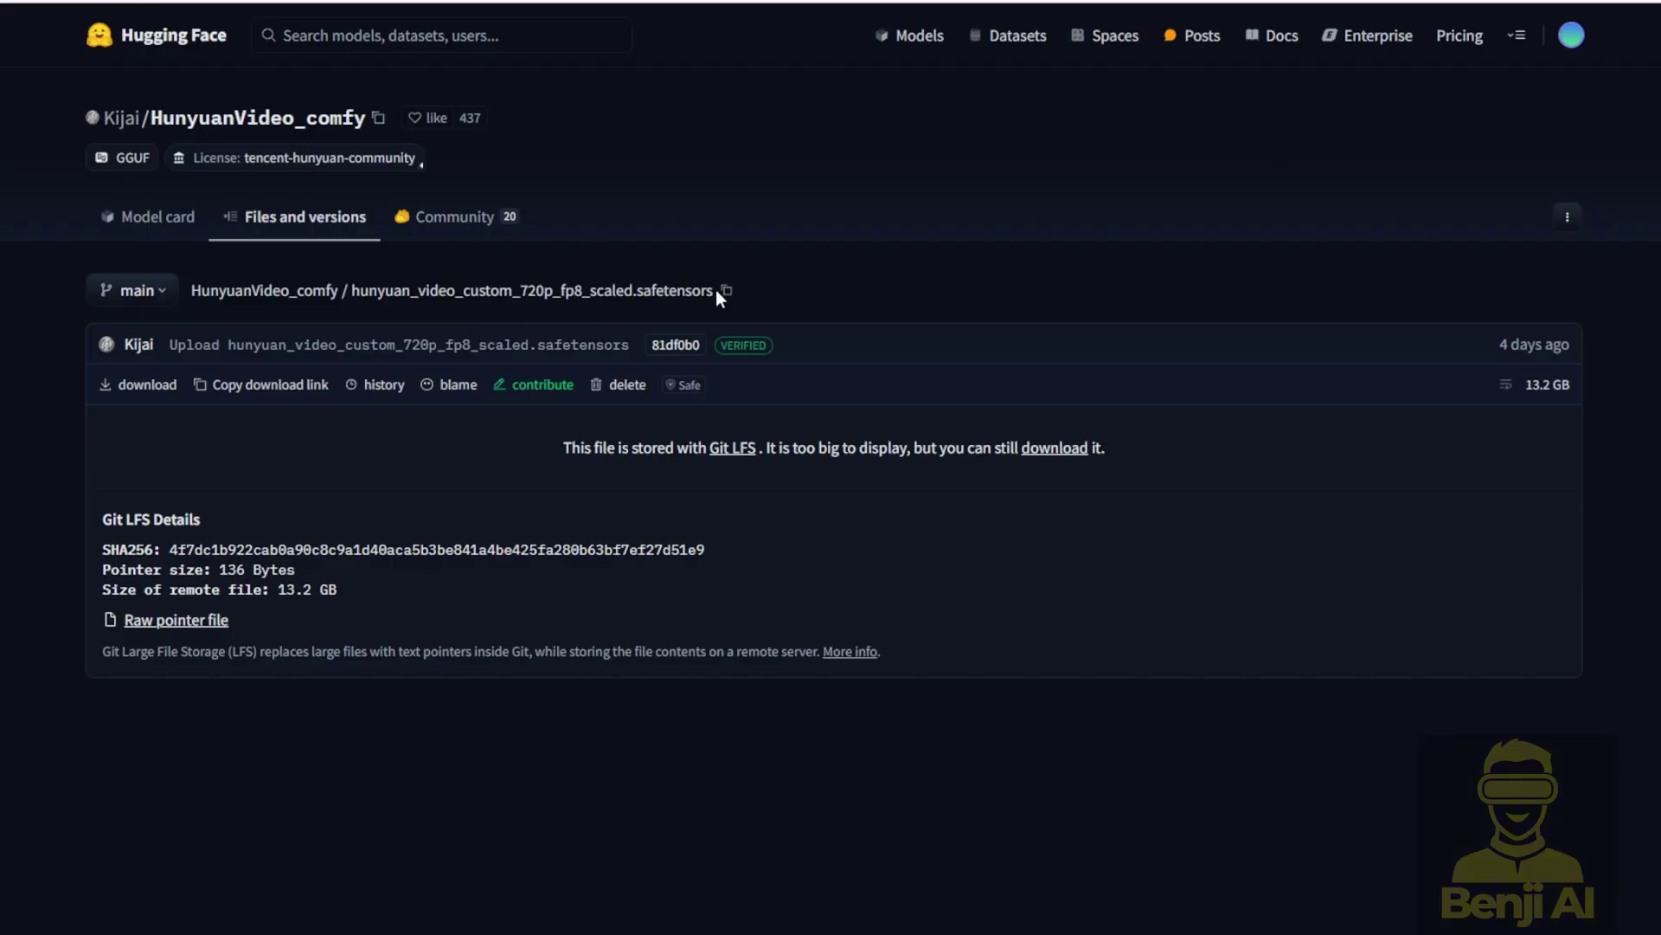
Step: Select the hunyuan_video_custom_720p_fp8_scaled.safetensors file name to copy it
{"action": "left_click_drag", "start_coordinate": [715, 289], "coordinate": [288, 294]}
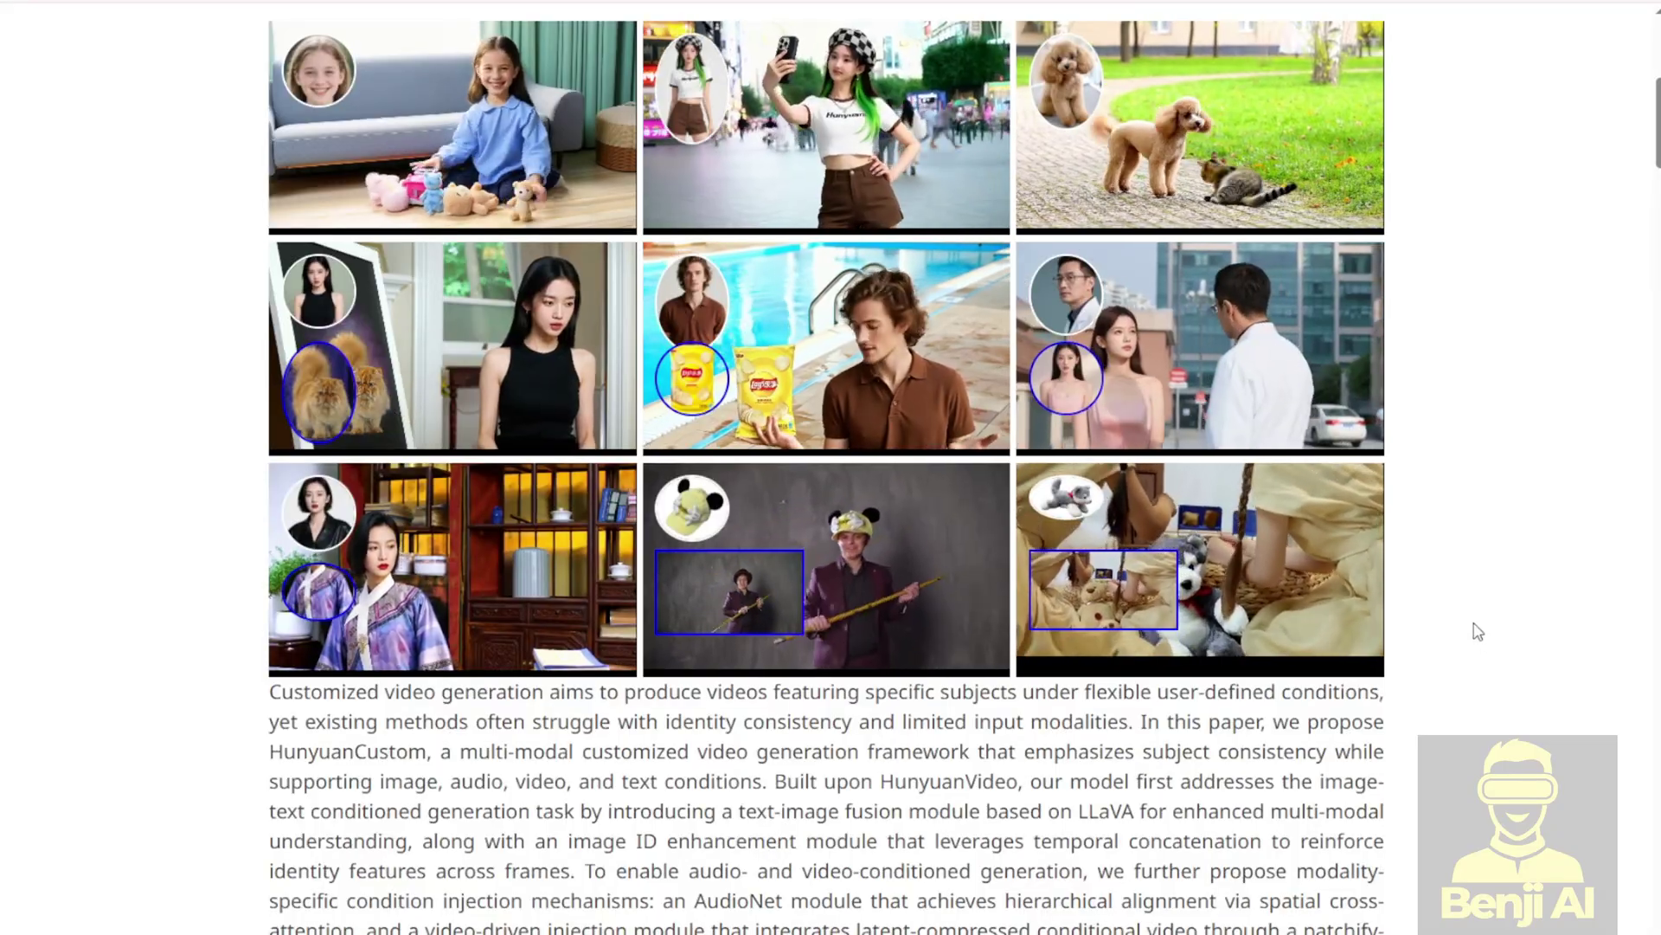
Step: Scroll the HunyuanCustom project page to the Consistency Story Generation examples
{"action": "scroll", "coordinate": [1478, 631], "scroll_direction": "up", "scroll_amount": 1}
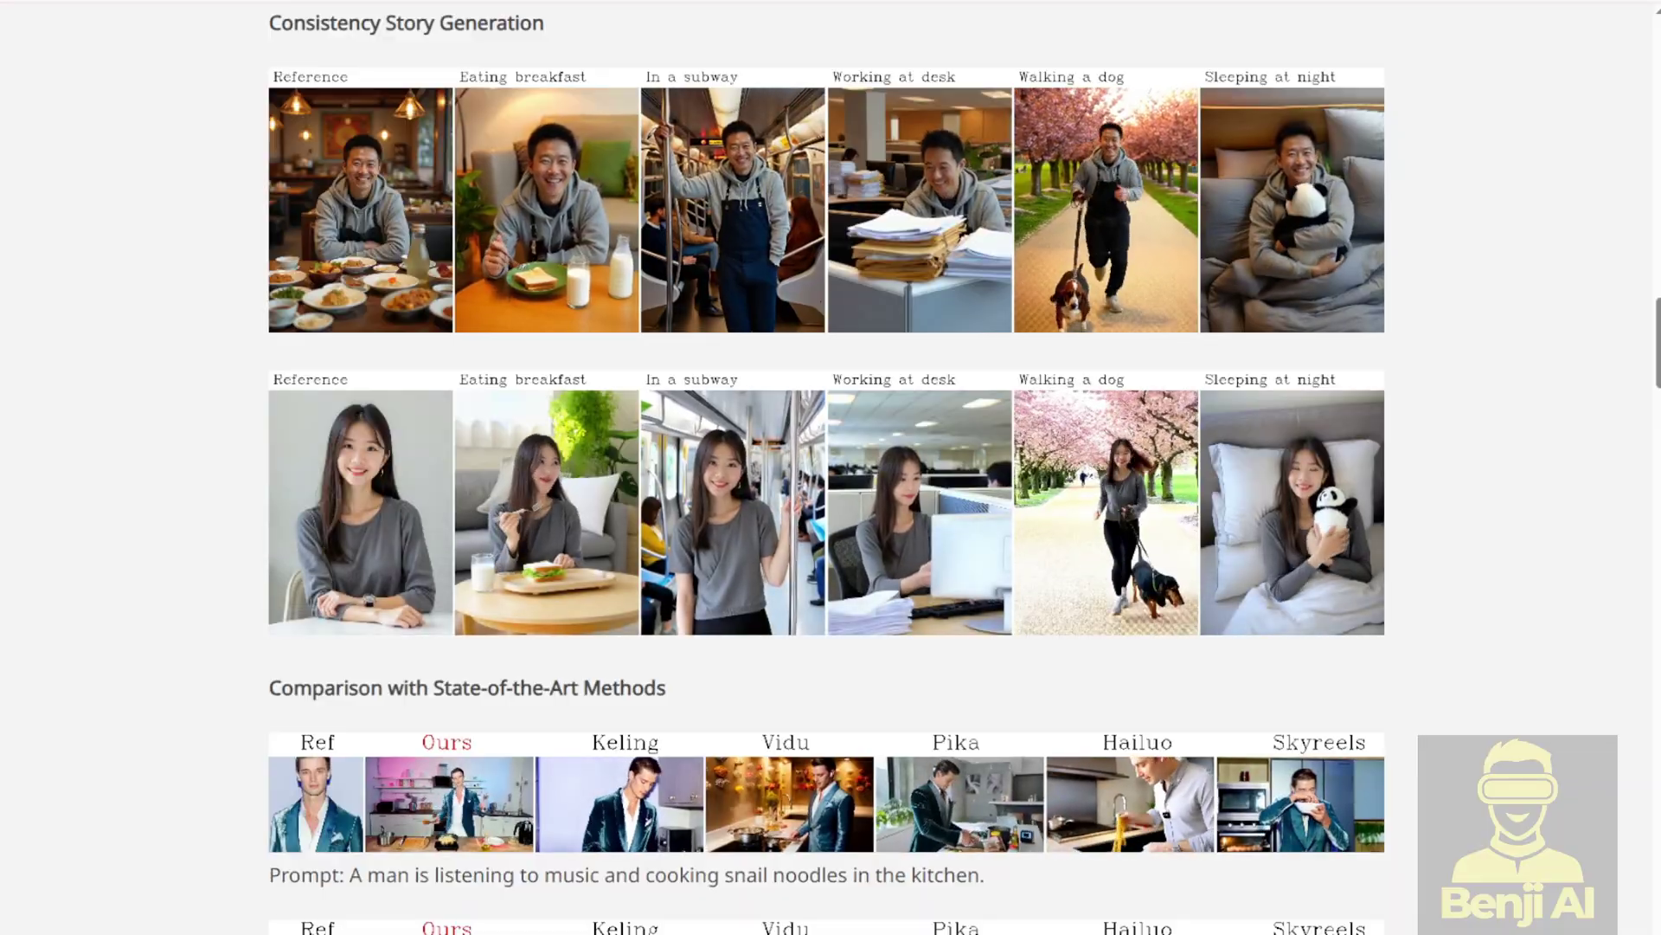